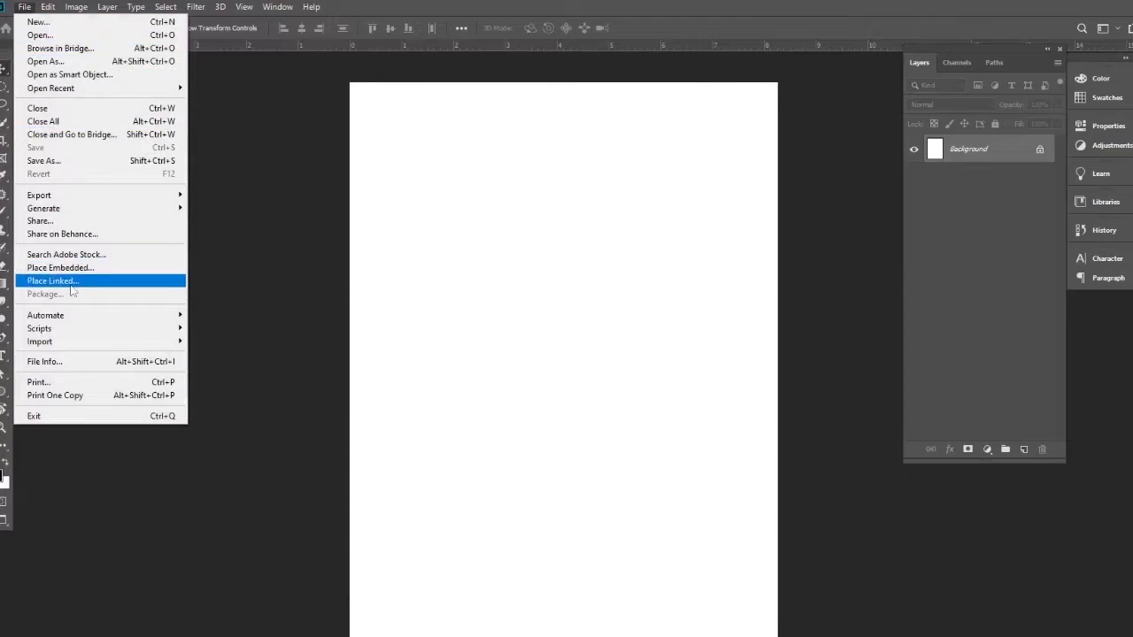
Step: Place the image street_by_night_by_mordoc_stock_d588le from the Downloads folder as an embedded layer
left_click(70, 267)
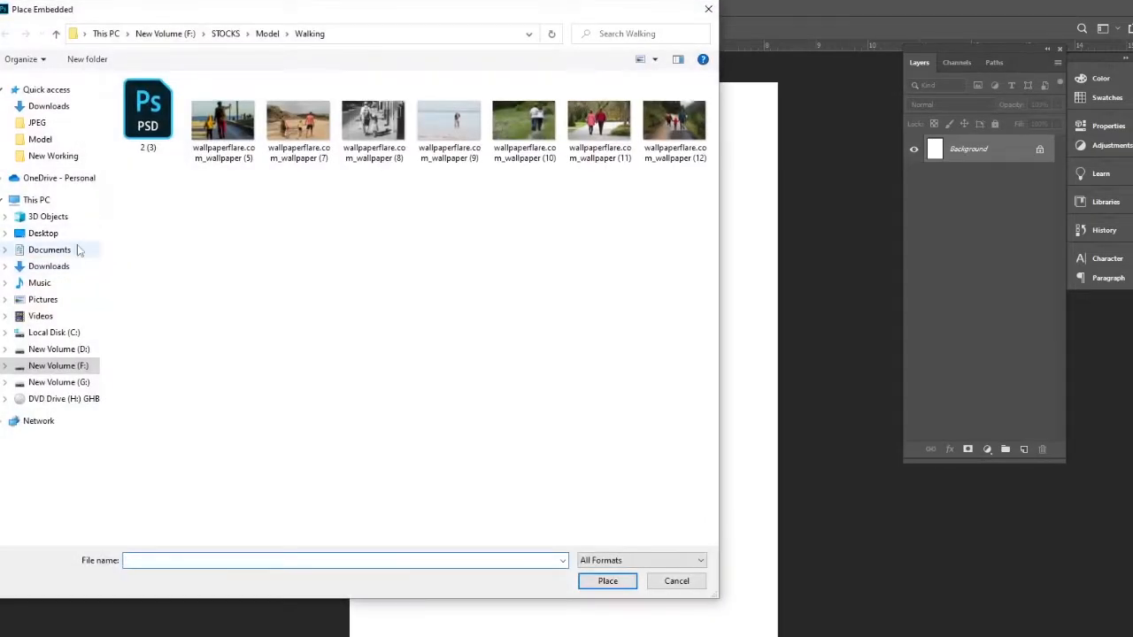
left_click(48, 266)
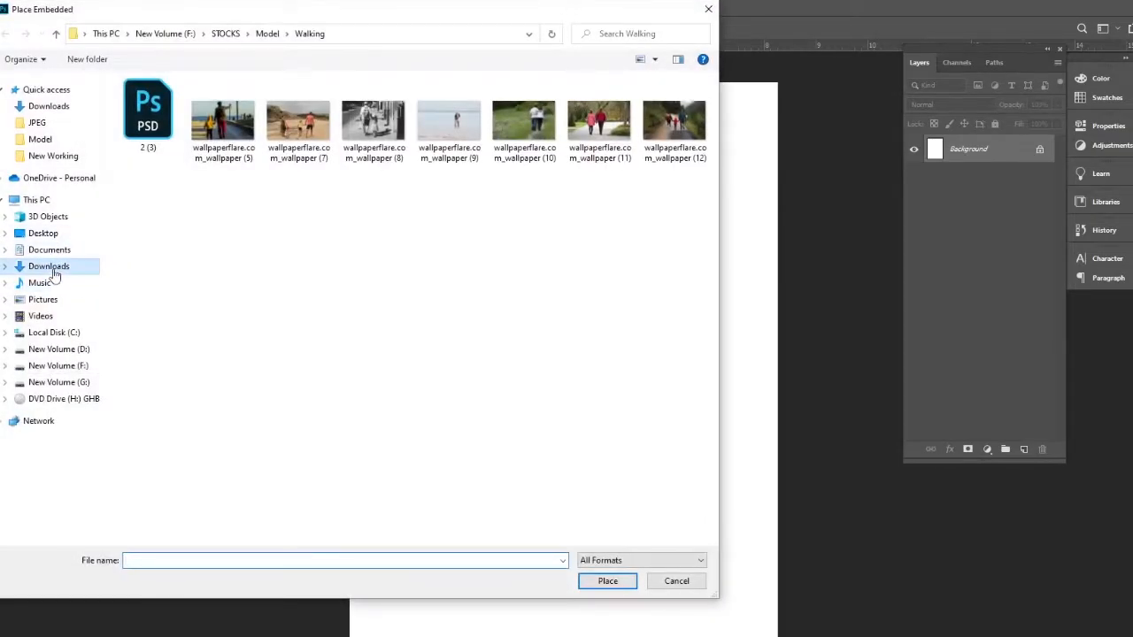
left_click(153, 157)
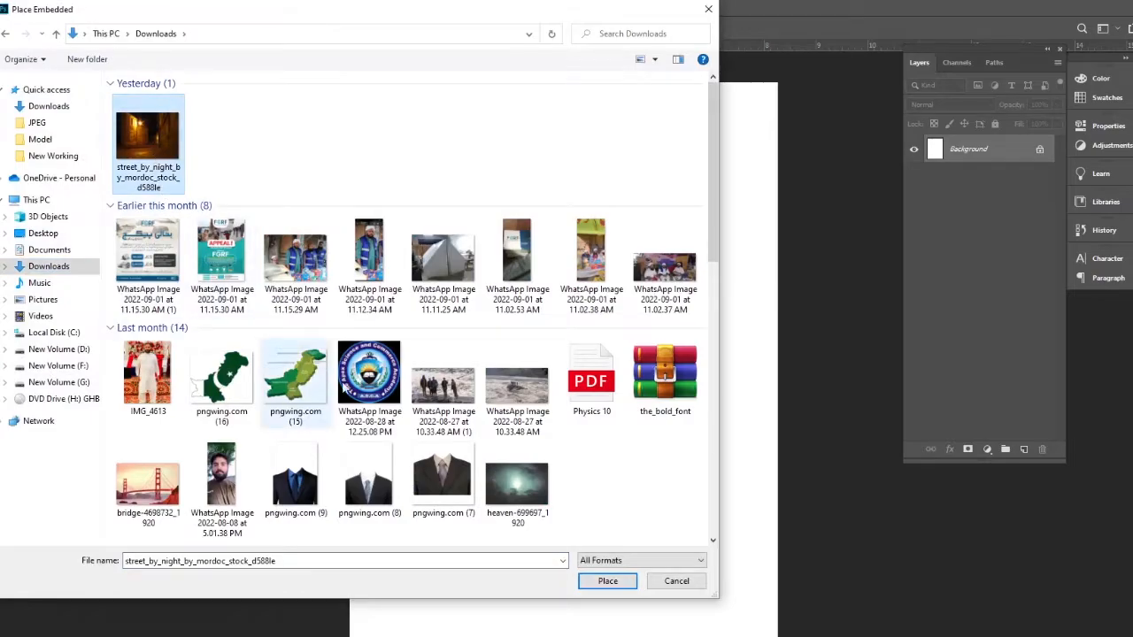
left_click(608, 580)
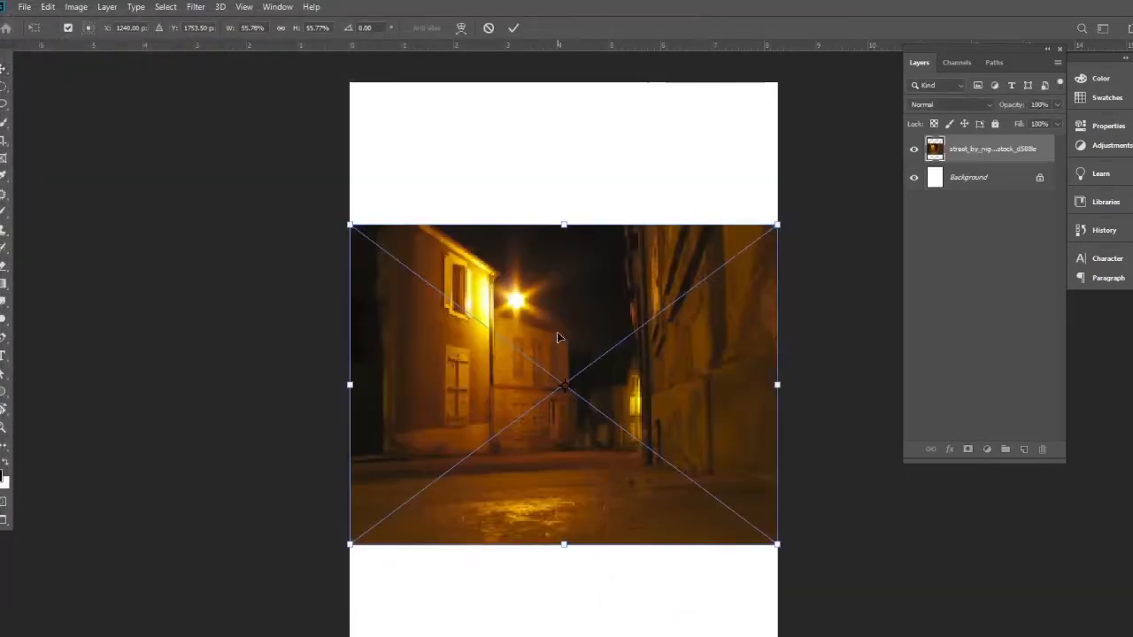
Step: Enlarge the placed street photo to about 107% and position it so it covers the whole page with the street lamp in frame
left_click_drag(565, 331, 560, 188)
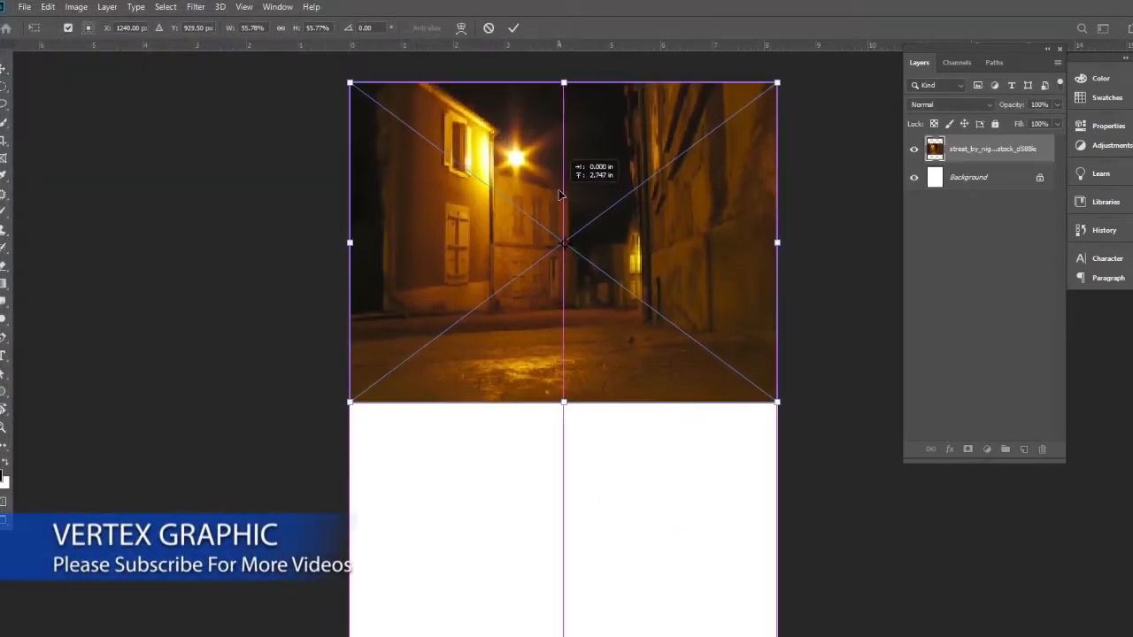
left_click_drag(779, 405, 1132, 636)
left_click_drag(800, 566, 572, 562)
key("Return")
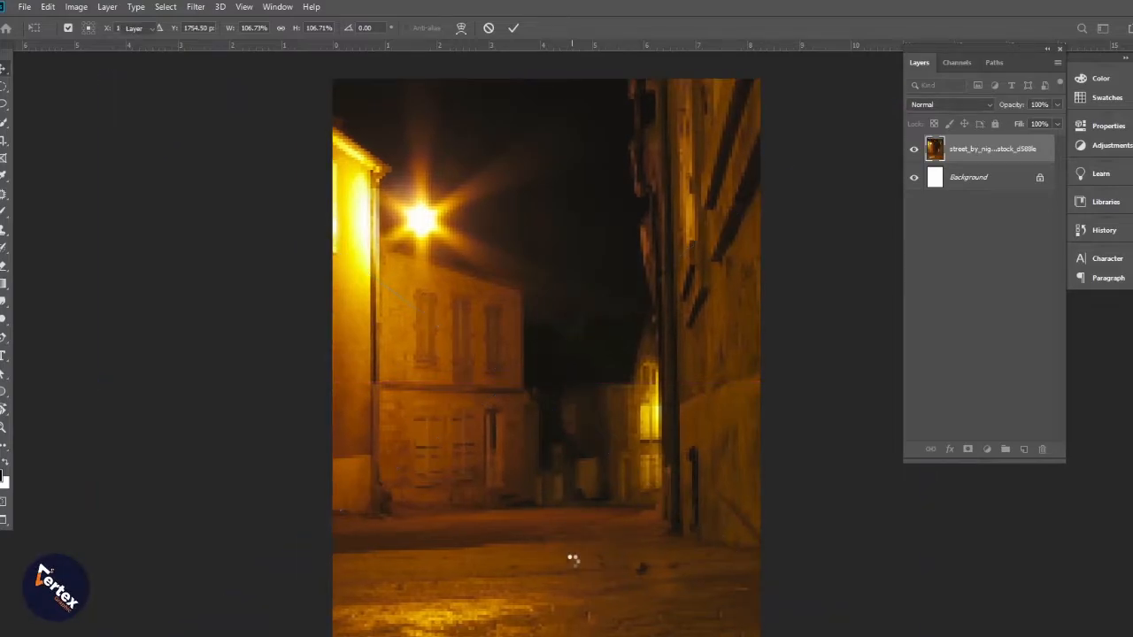
Step: Add a Hue/Saturation adjustment clipped to the street photo and set its saturation to -100
key("ctrl+minus")
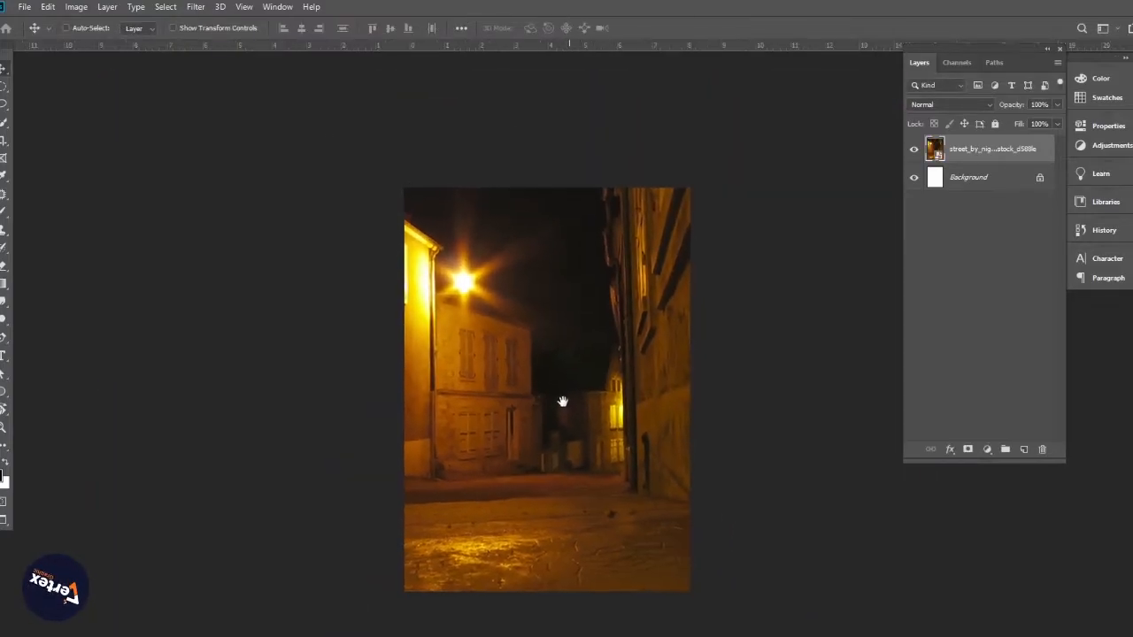
left_click(987, 449)
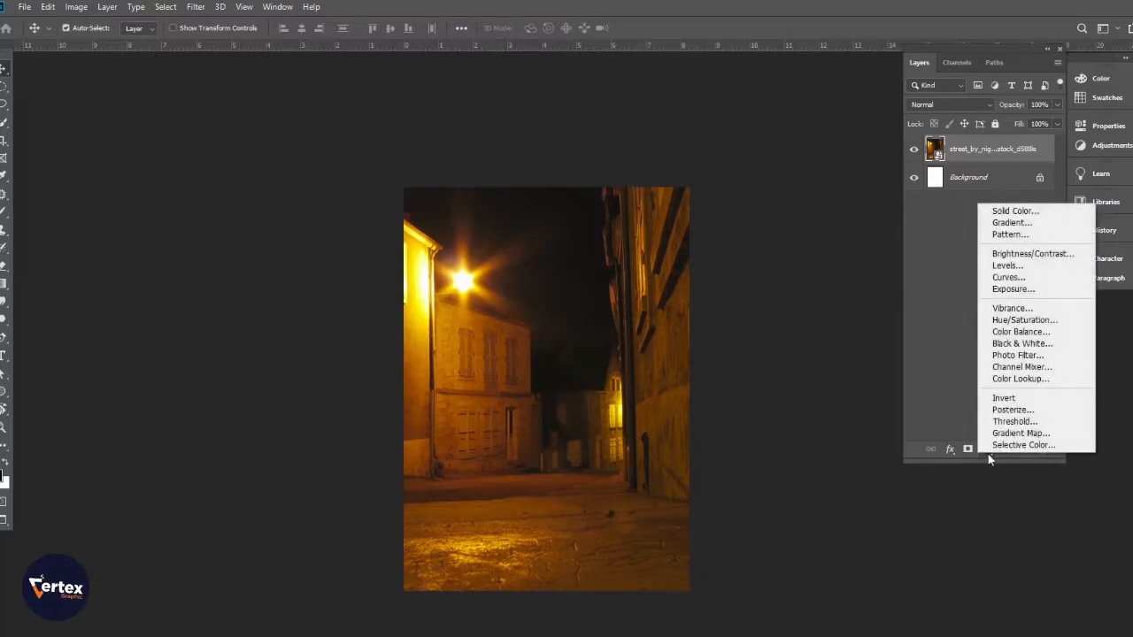
left_click(1015, 321)
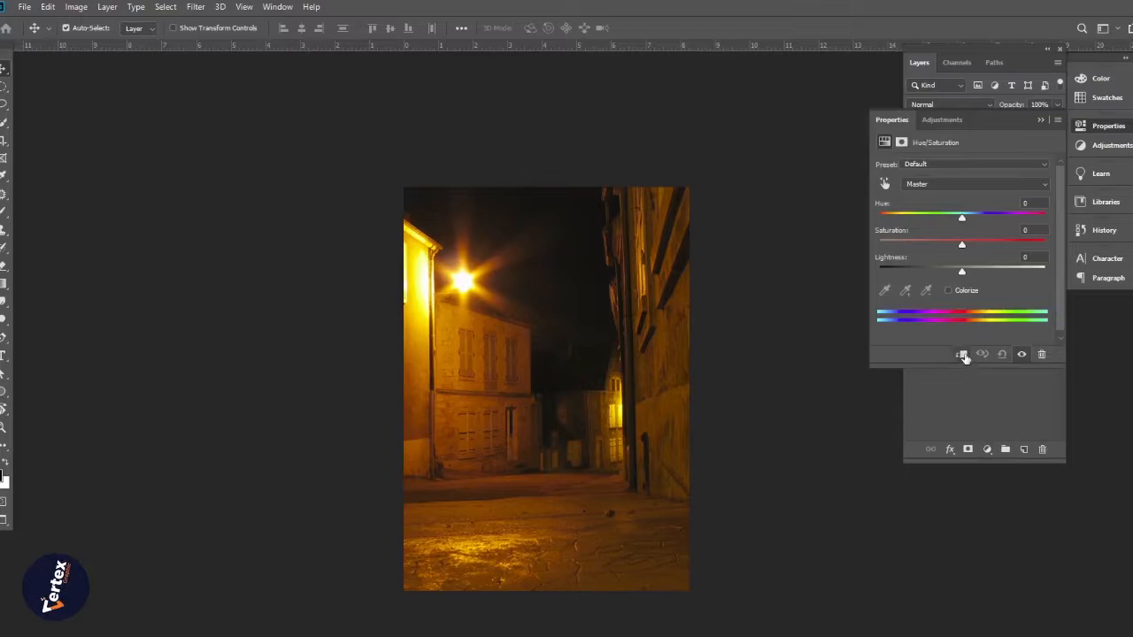
left_click_drag(963, 248, 859, 249)
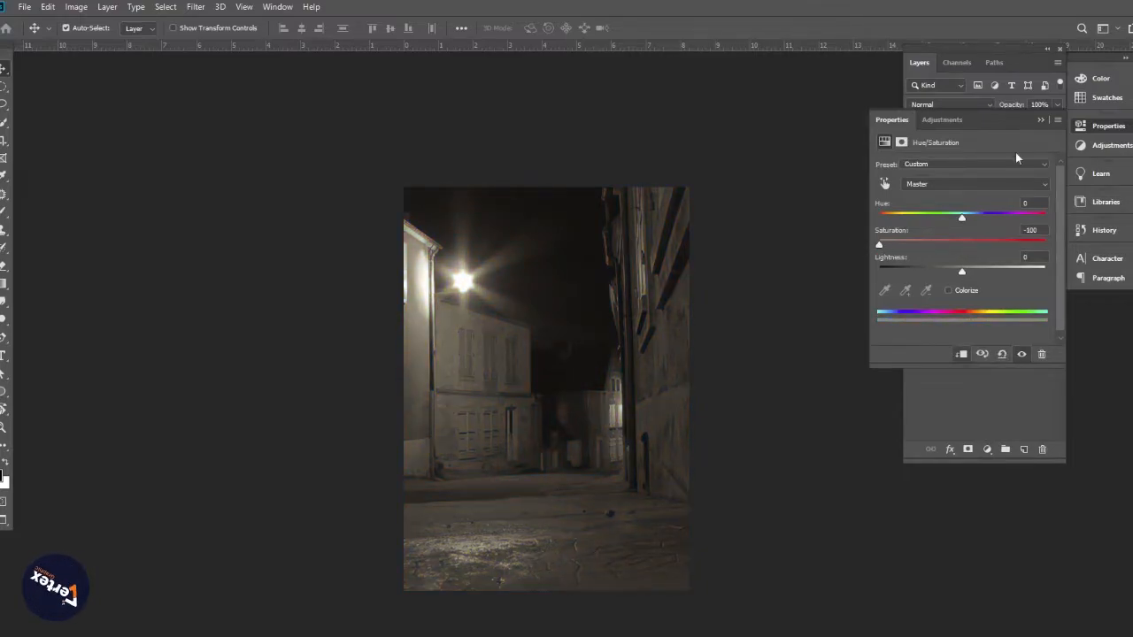
left_click(1040, 119)
Step: Add a Curves adjustment layer and lower the midpoint of the RGB curve slightly to darken the scene
left_click(569, 324, "ctrl")
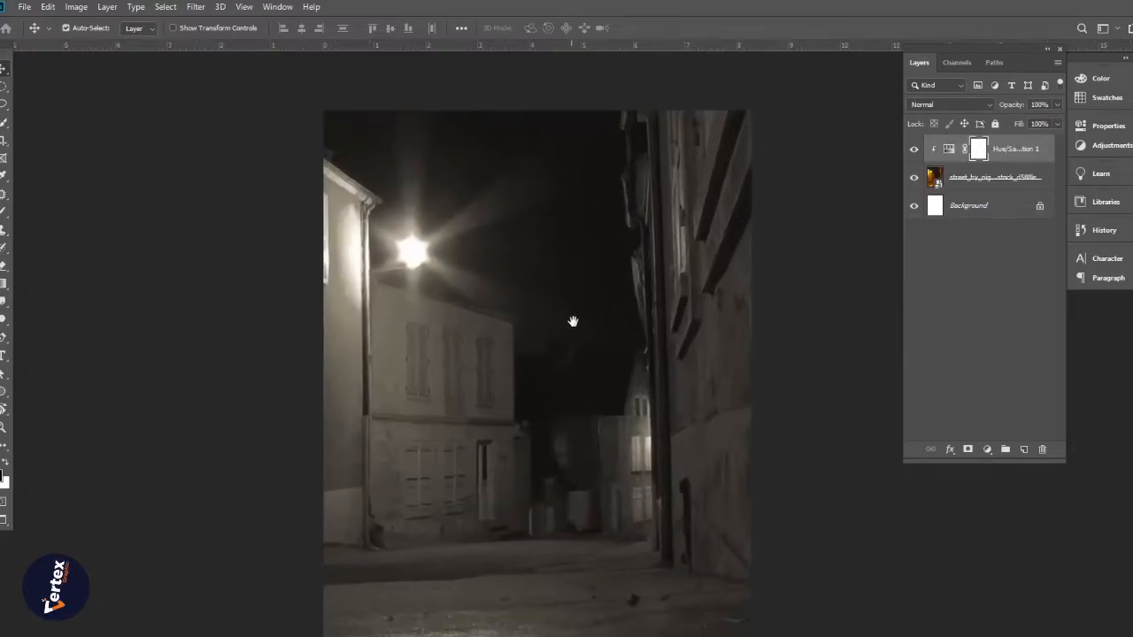
left_click_drag(574, 321, 574, 293)
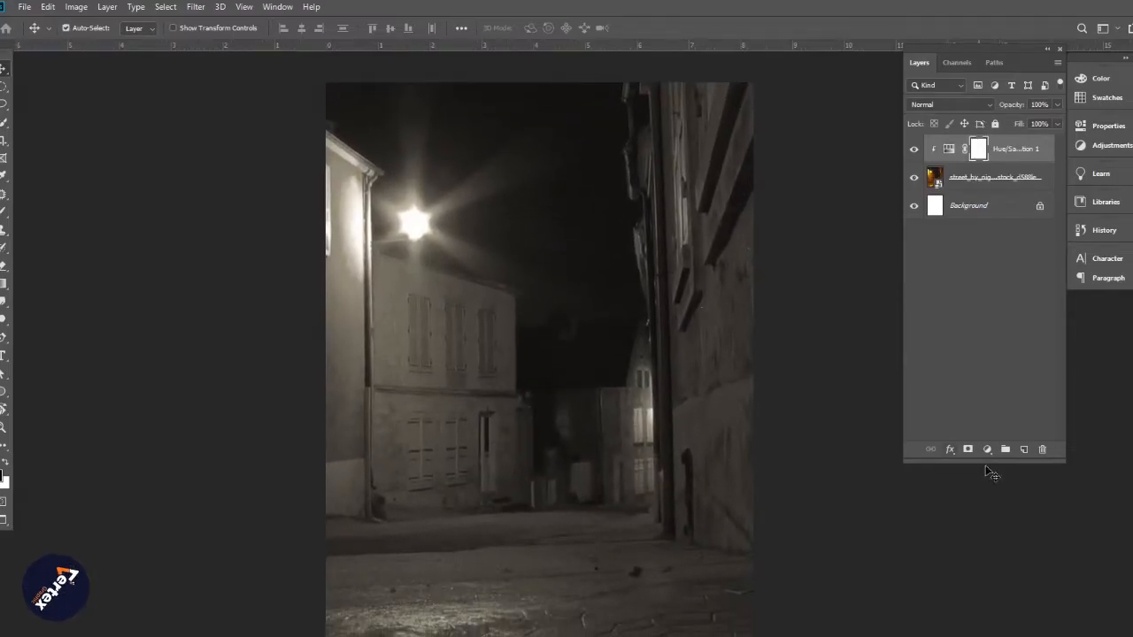
left_click(988, 450)
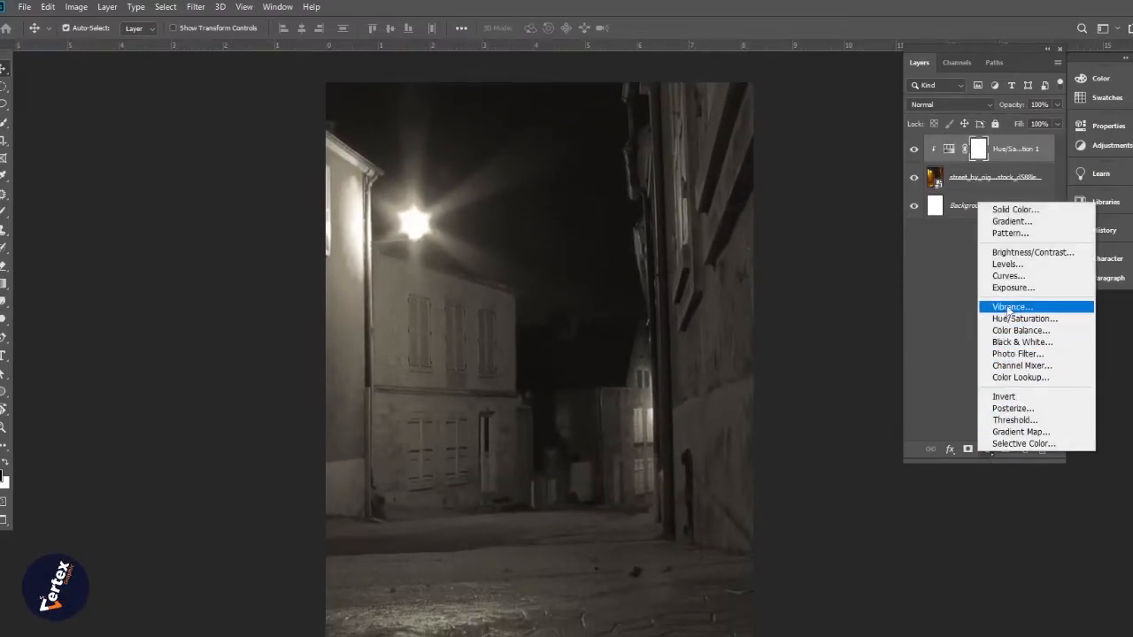
left_click(1012, 276)
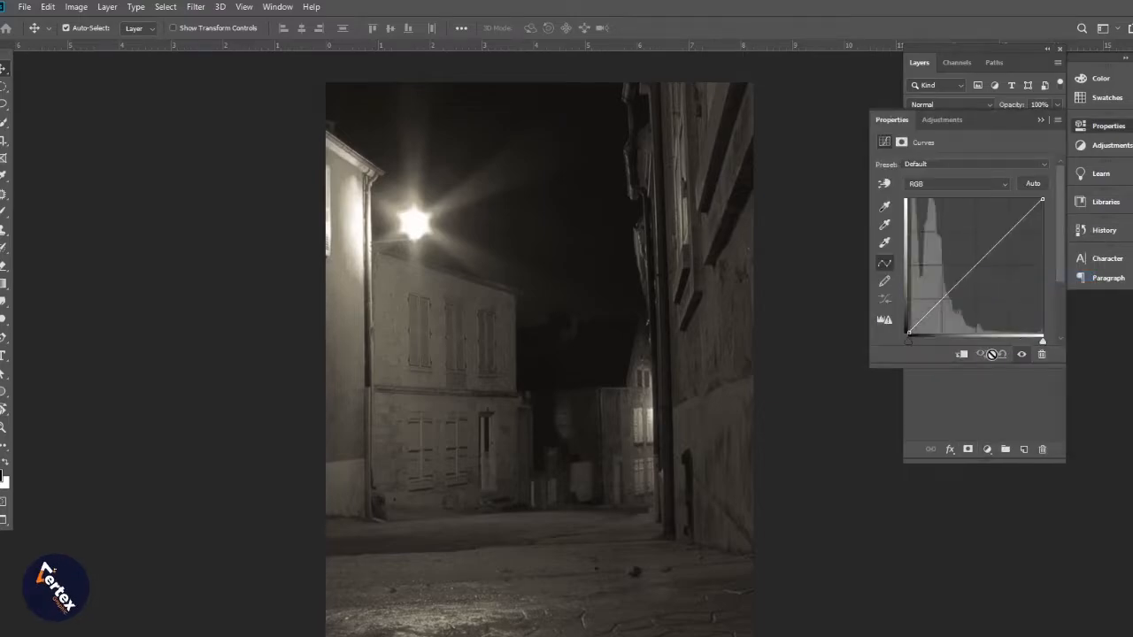
left_click(979, 267)
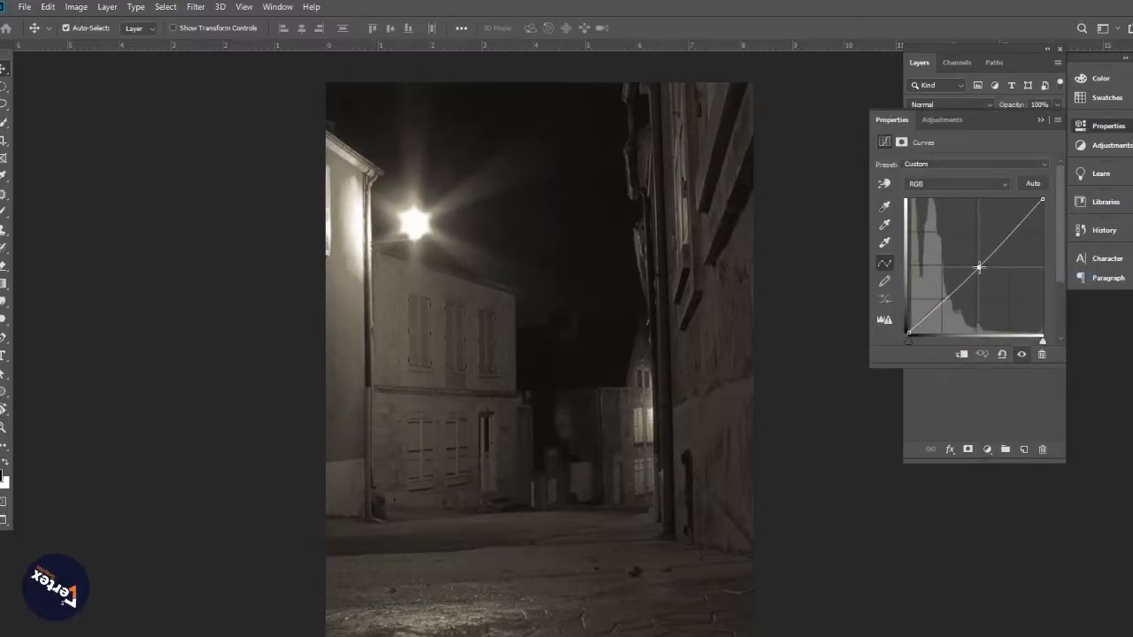
left_click(1041, 121)
Step: Add a Levels adjustment layer, set the shadow input level to 5, and compare the image with and without it
left_click(988, 448)
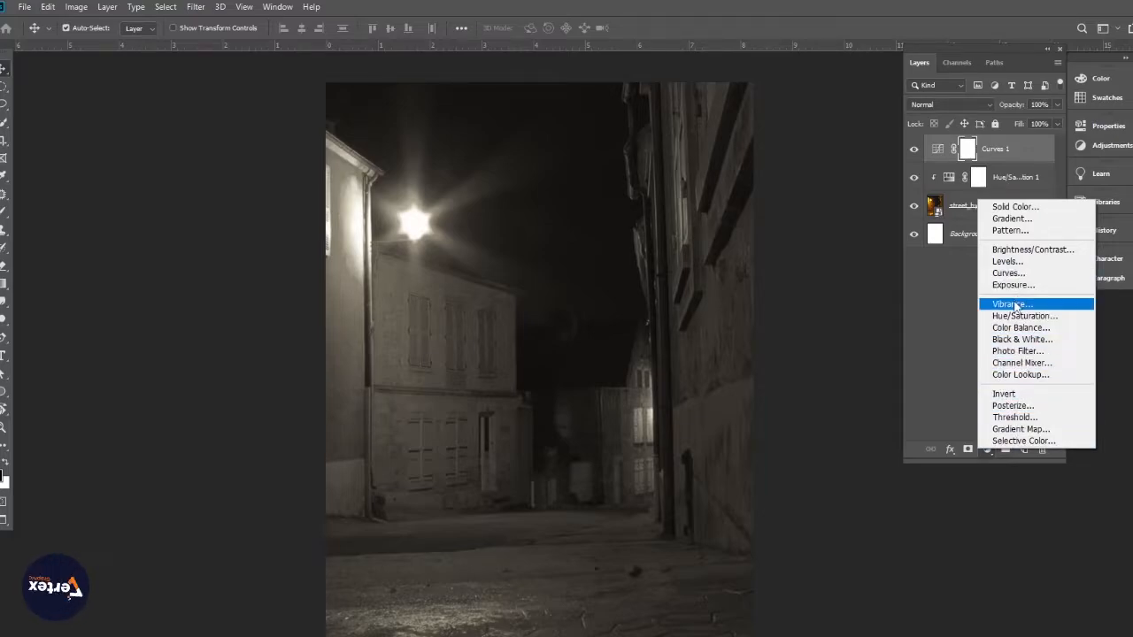
left_click(1009, 262)
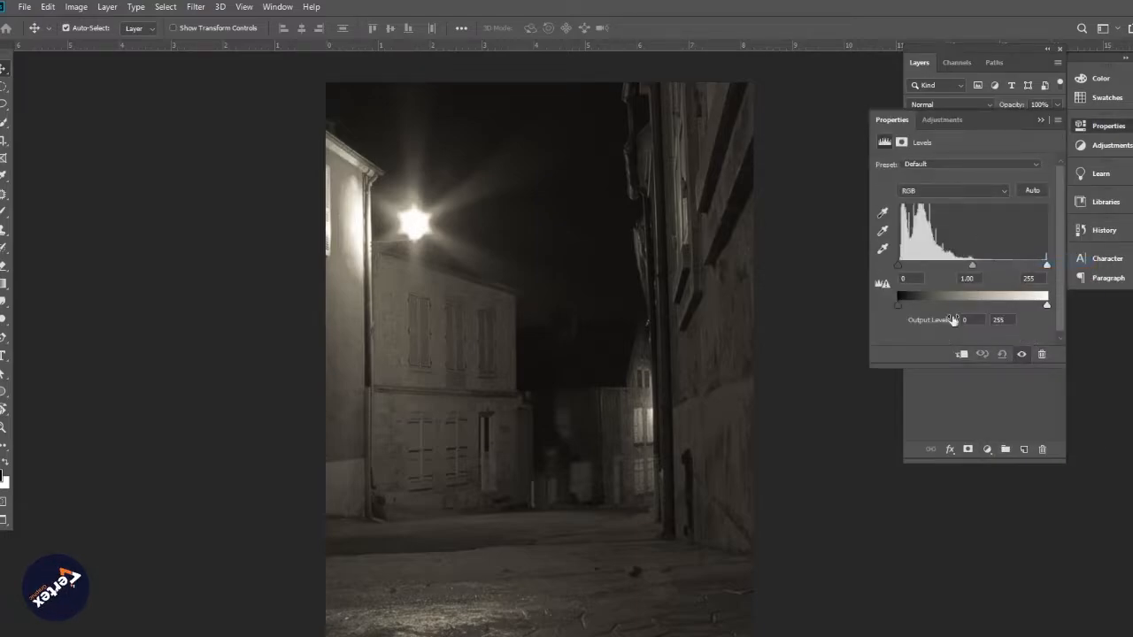
mouse_move(901, 269)
left_mouse_down()
mouse_move(869, 273)
mouse_move(904, 273)
left_mouse_up()
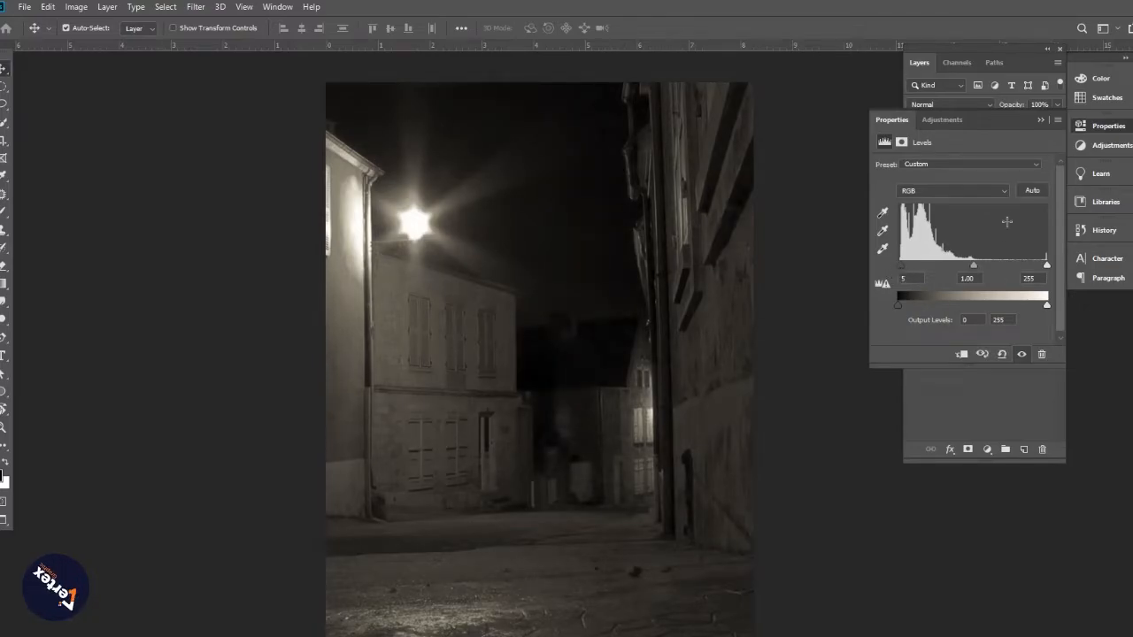
left_click(1023, 355)
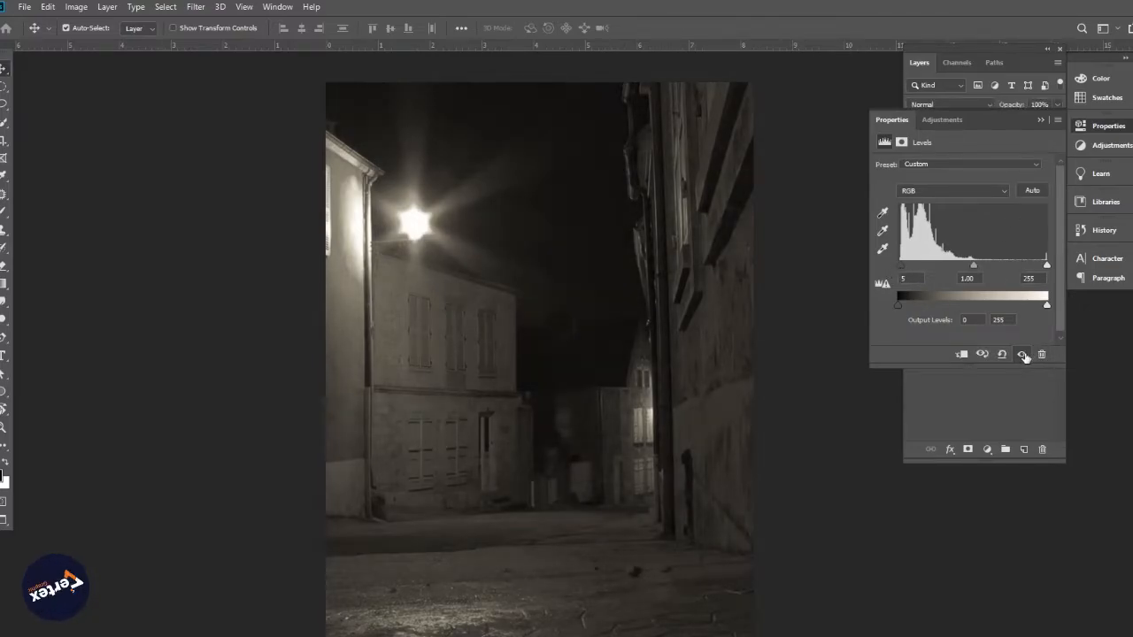
left_click(1023, 355)
left_click(1040, 120)
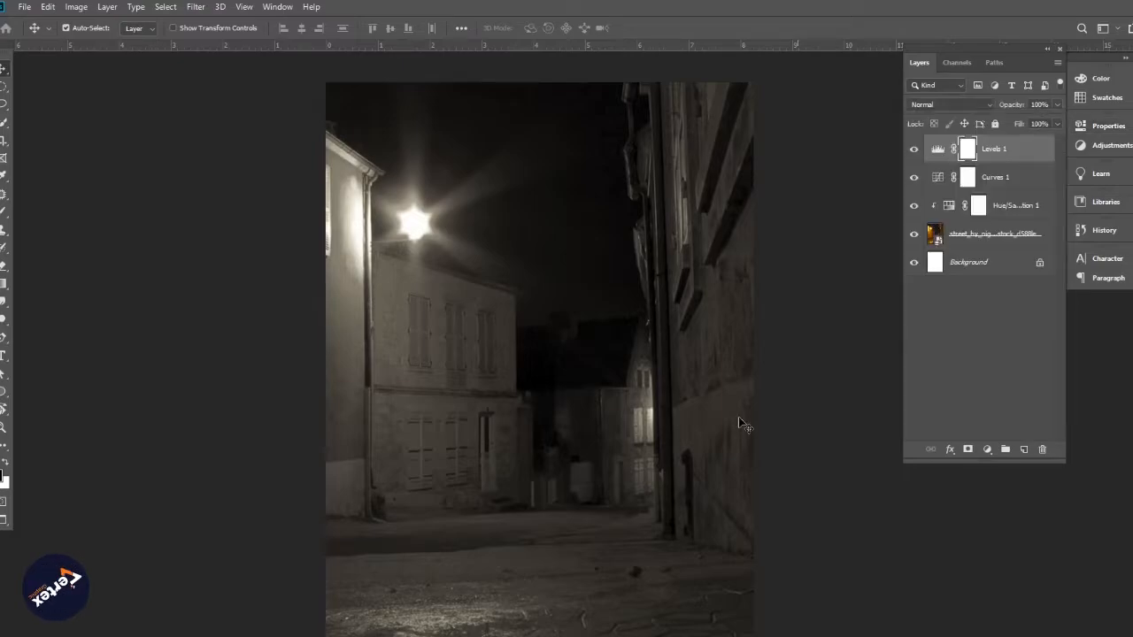
Step: Paint a glow over the street lamp on a new layer with one dab of a soft white 500 px brush at 100% opacity
left_click(1024, 450)
left_click(2, 215)
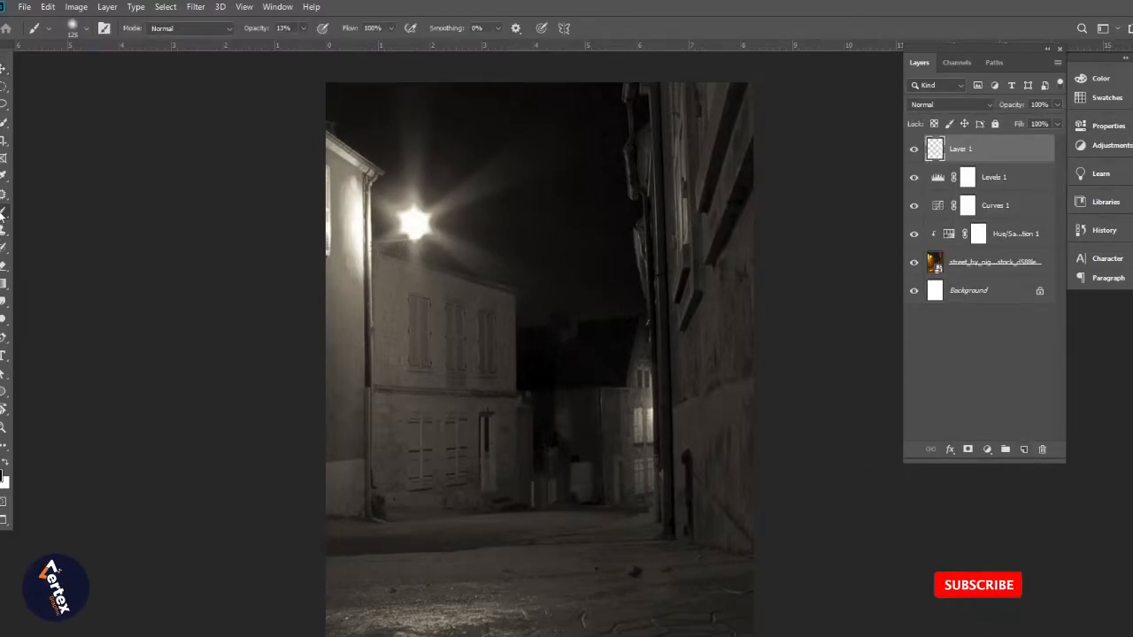
left_click(5, 464)
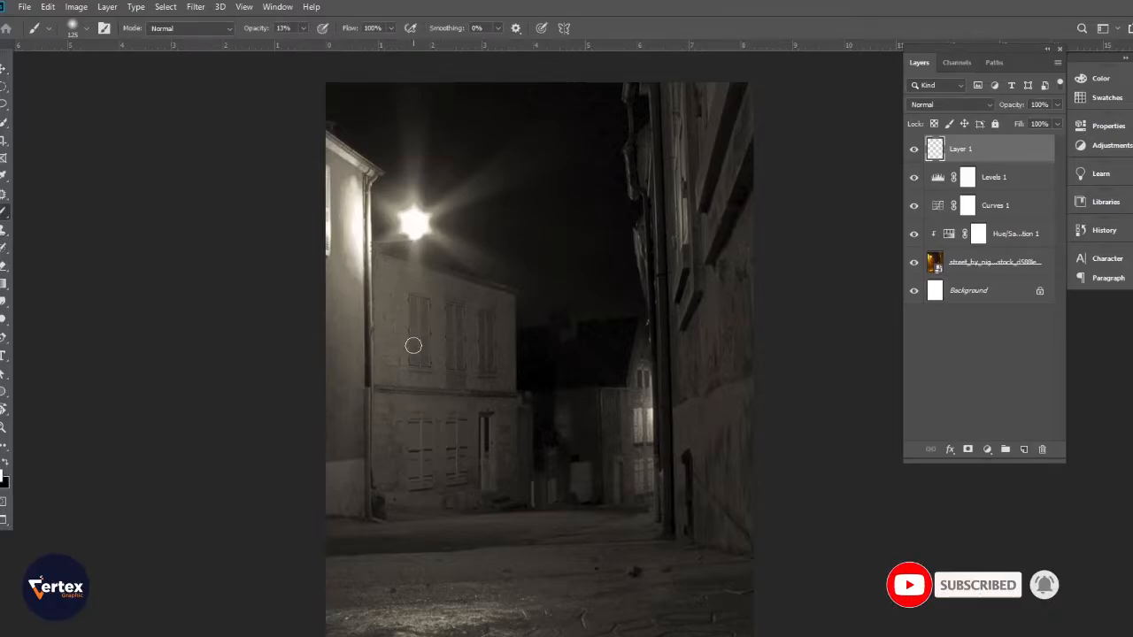
key("bracketright")
key("bracketright")
key("bracketright")
key("bracketright")
key("bracketright")
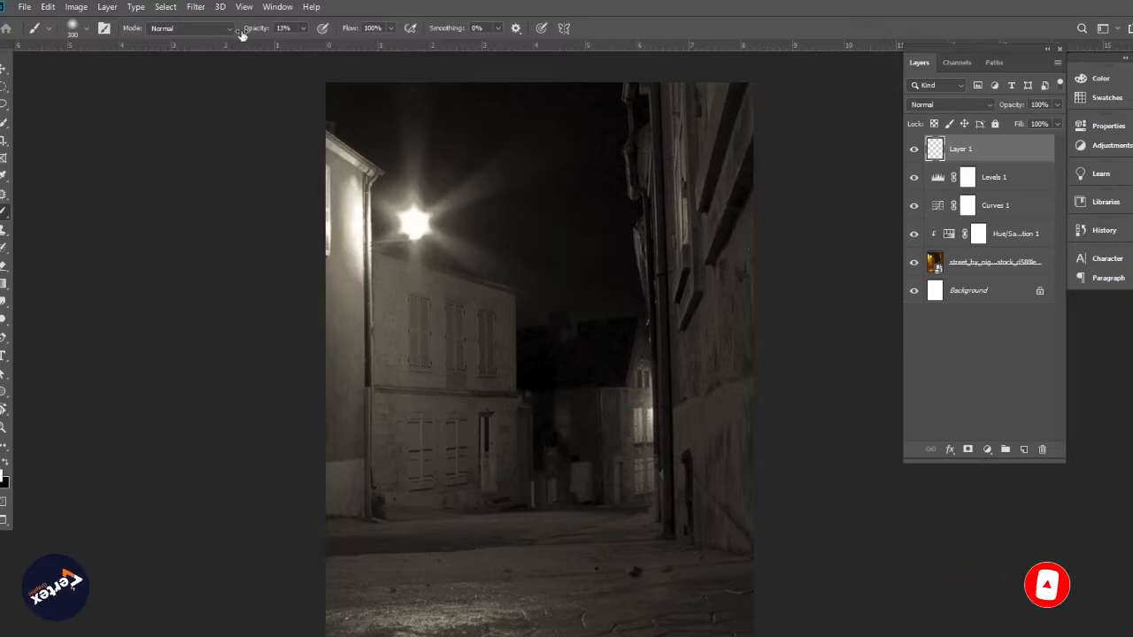
left_click_drag(254, 28, 321, 34)
key("bracketright")
key("bracketright")
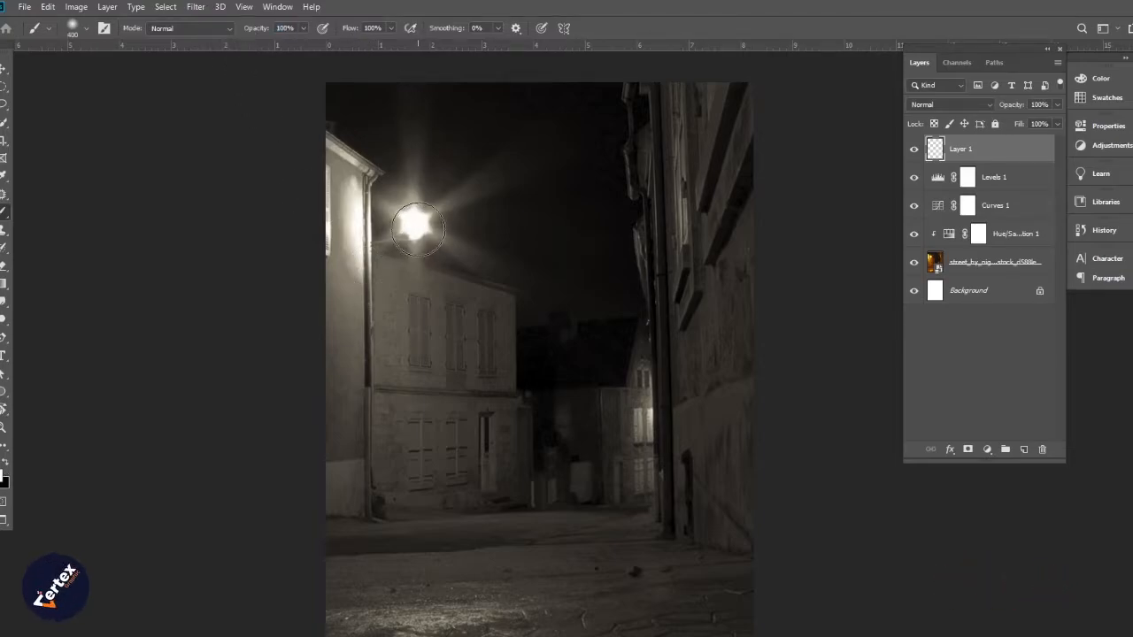
left_click(416, 223)
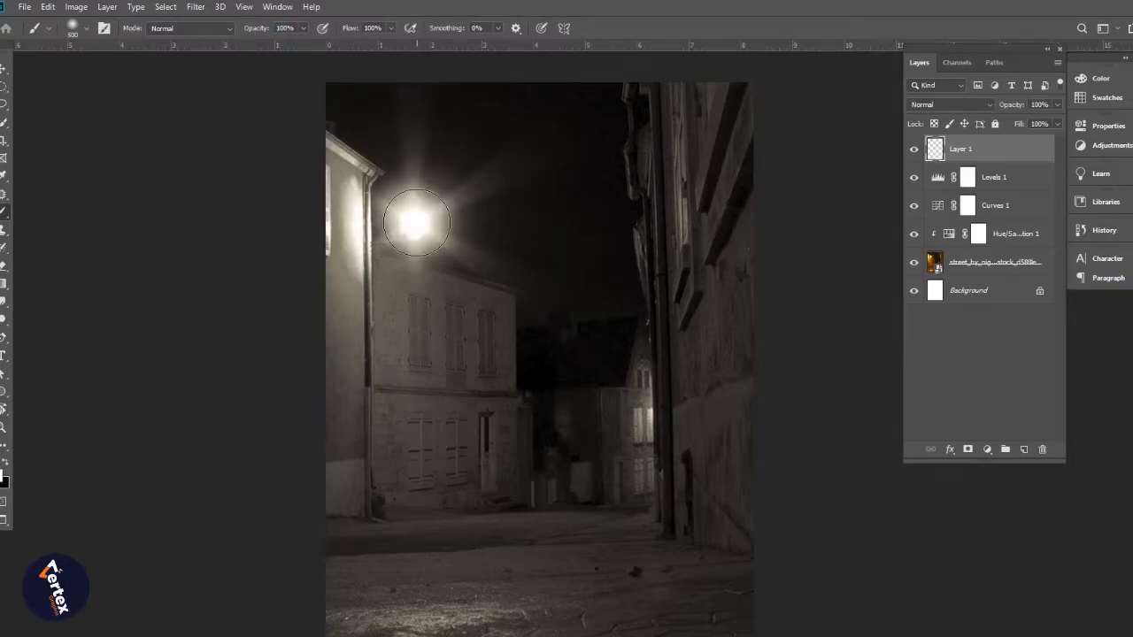
Step: Scale the lamp glow to 232% in width and height and reduce its layer opacity to 76%
left_click(4, 69)
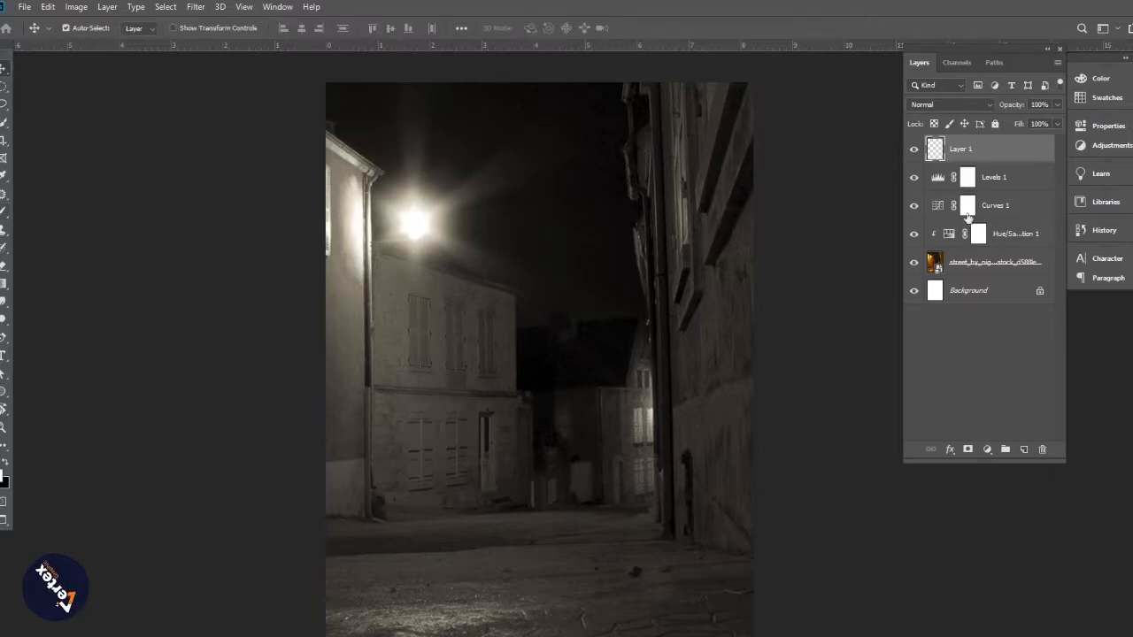
key("ctrl+t")
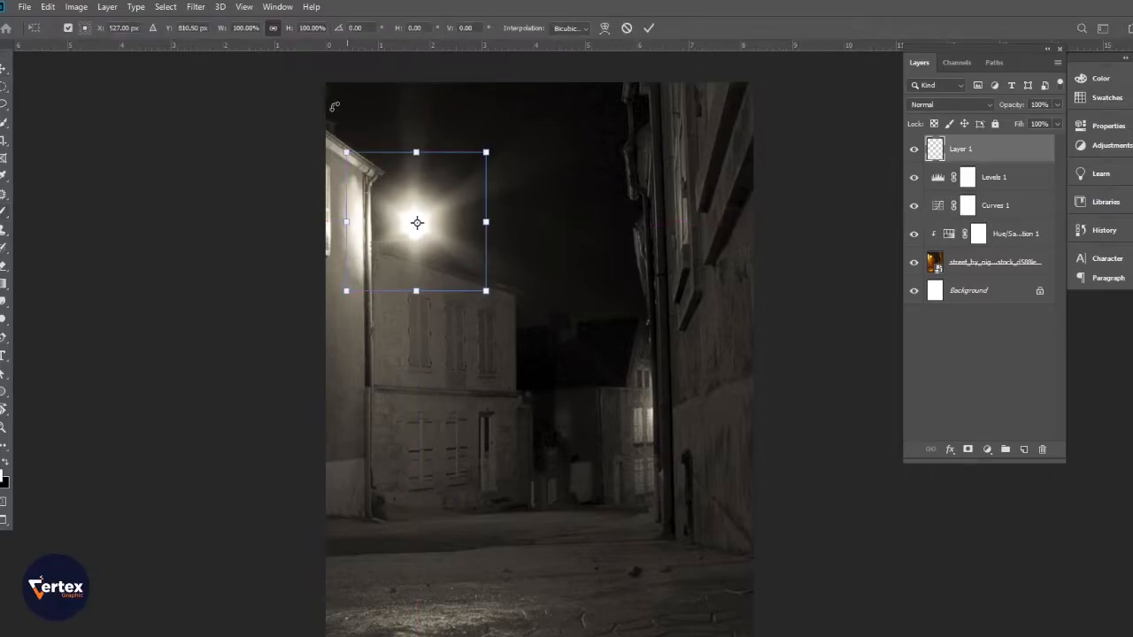
left_click_drag(219, 31, 311, 37)
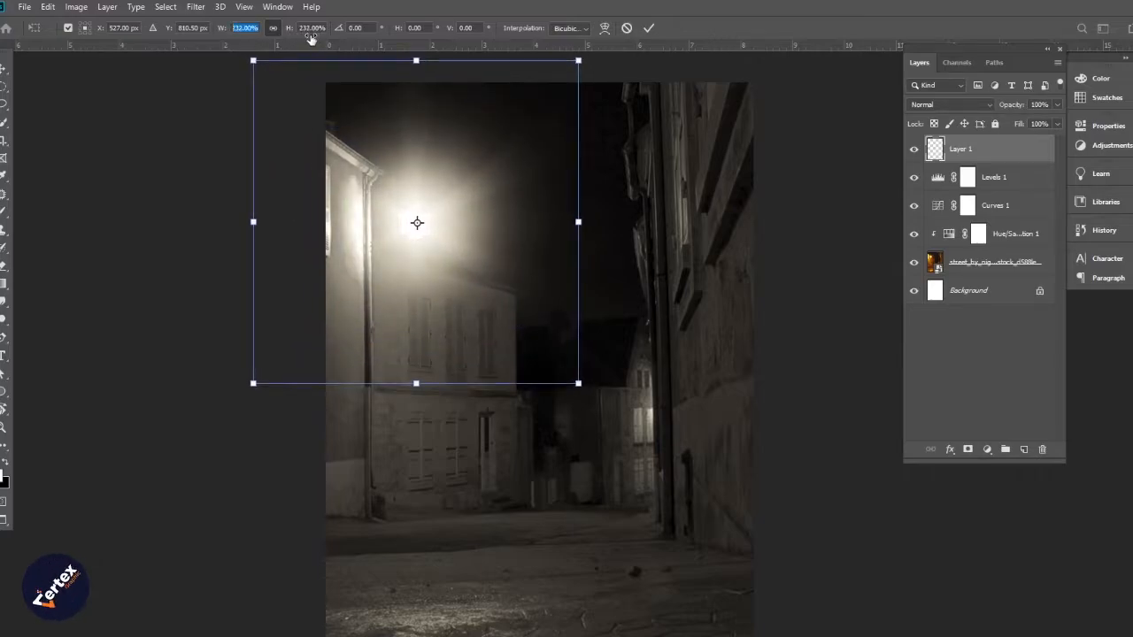
key("Return")
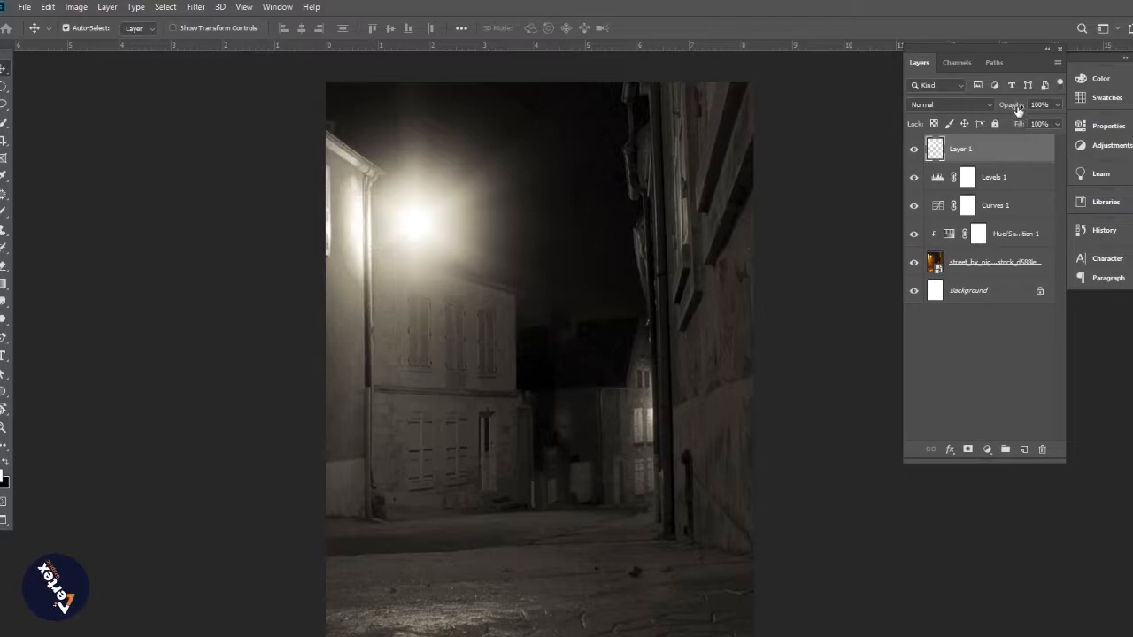
left_click_drag(1017, 107, 997, 110)
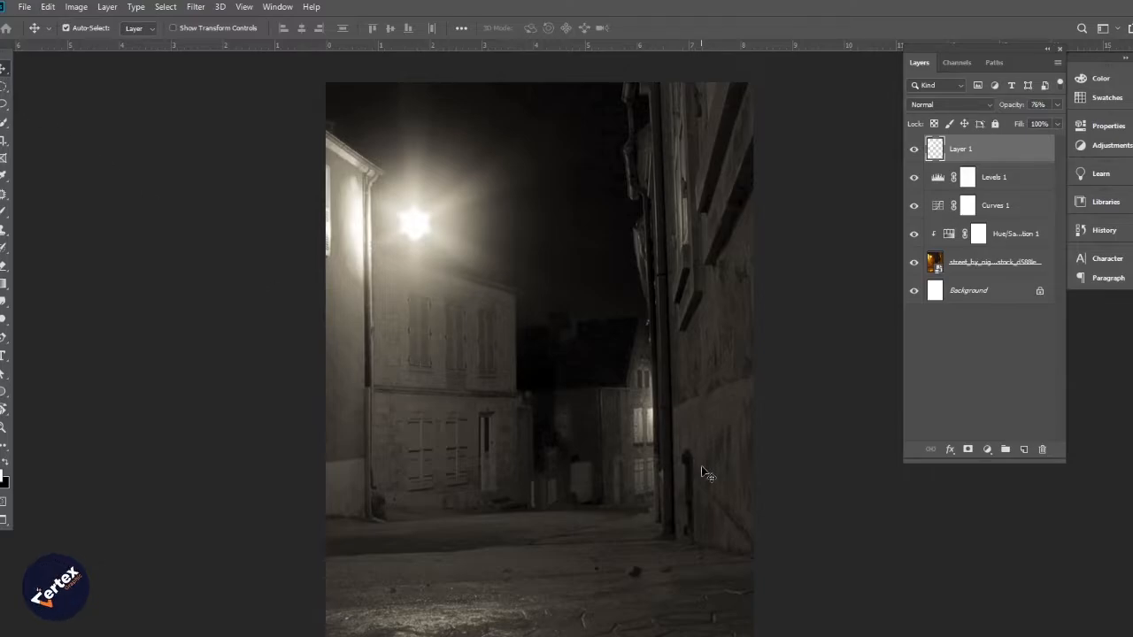
Step: Paint soft white haze around the lit window and street end on a new layer, using 400 to 600 px brushes at 13% opacity
left_click(1024, 450)
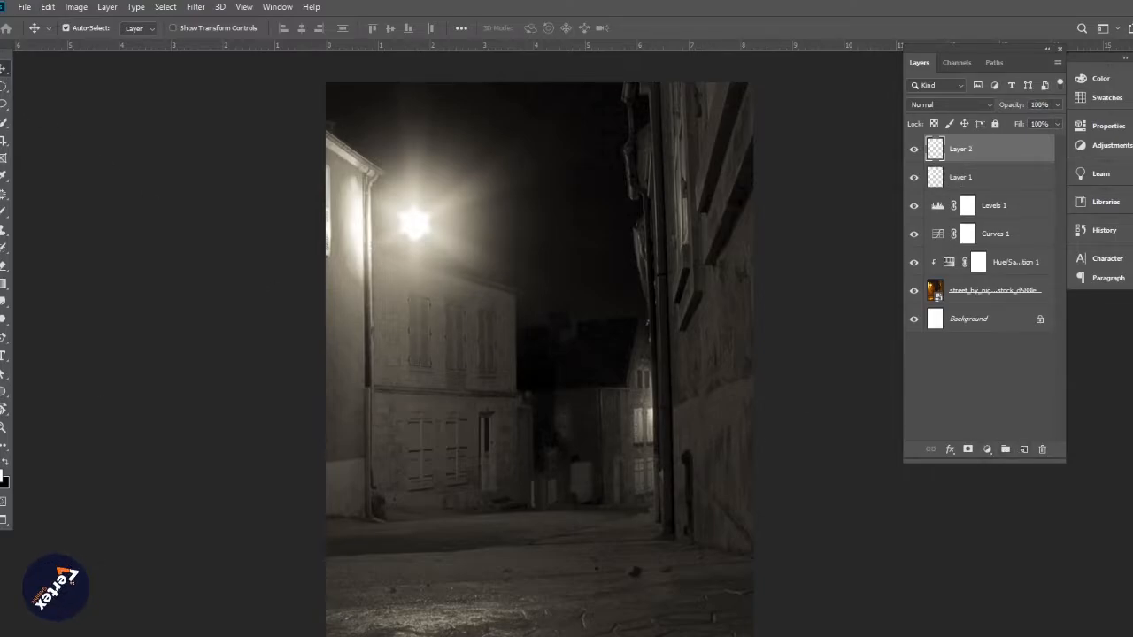
key("b")
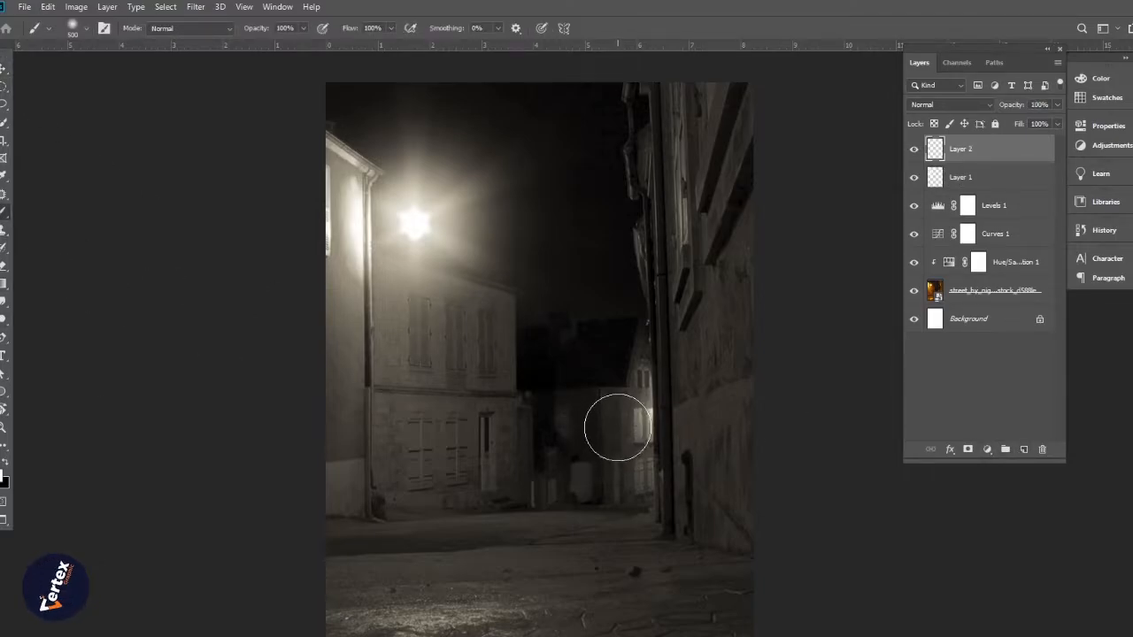
mouse_move(256, 34)
left_mouse_down()
mouse_move(196, 34)
mouse_move(210, 34)
left_mouse_up()
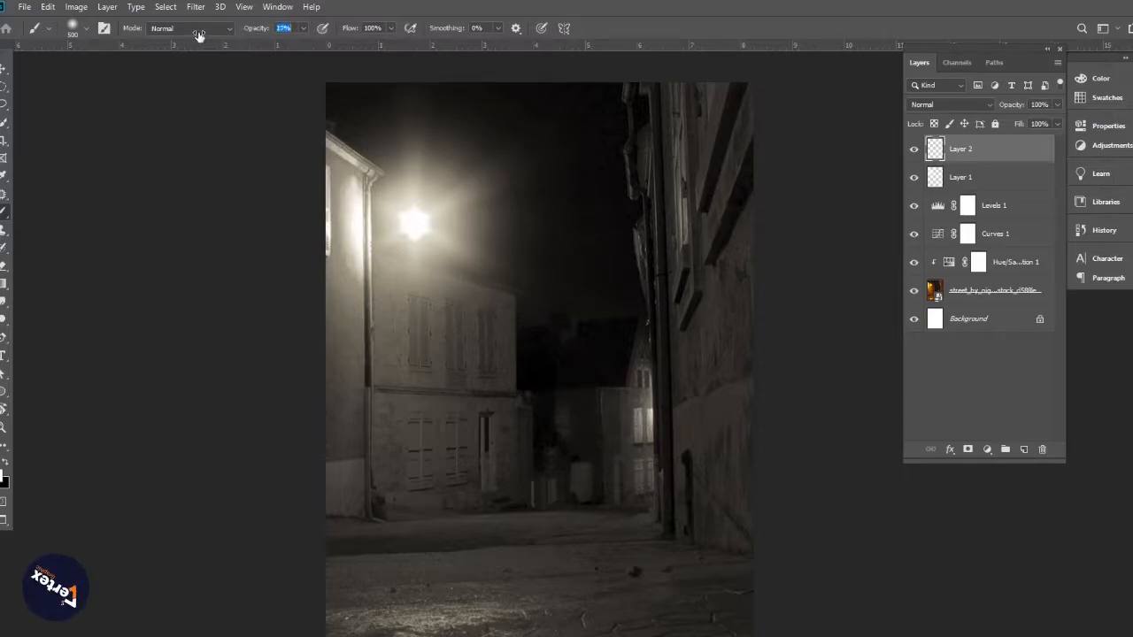
left_click_drag(634, 539, 625, 525)
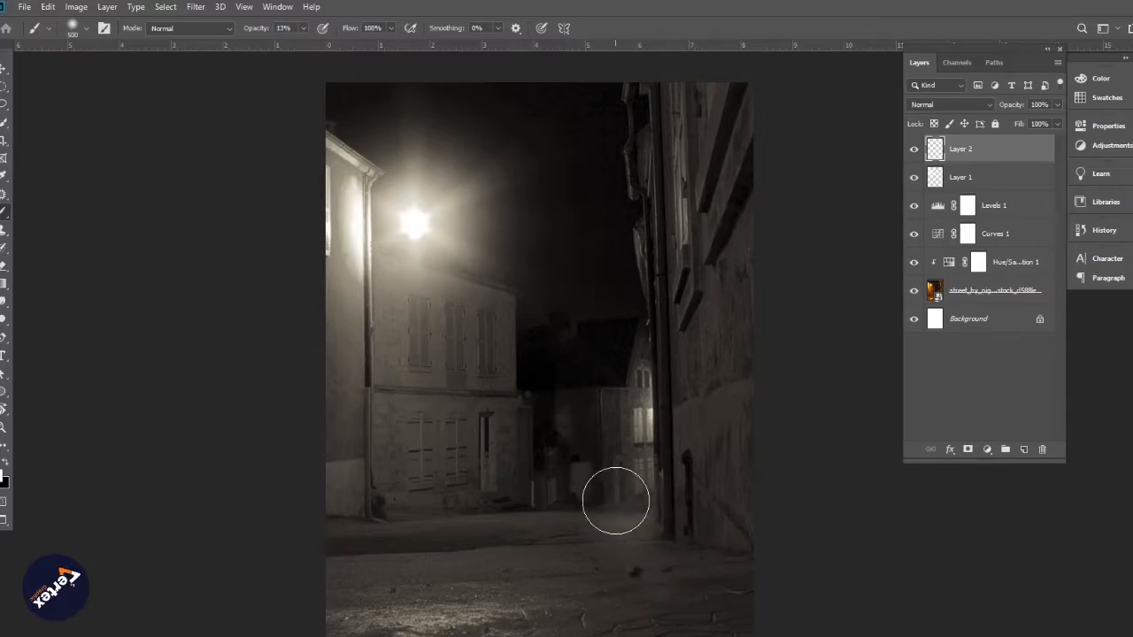
key("bracketright")
mouse_move(624, 381)
left_mouse_down()
mouse_move(624, 500)
mouse_move(602, 521)
left_mouse_up()
key("bracketleft")
key("bracketleft")
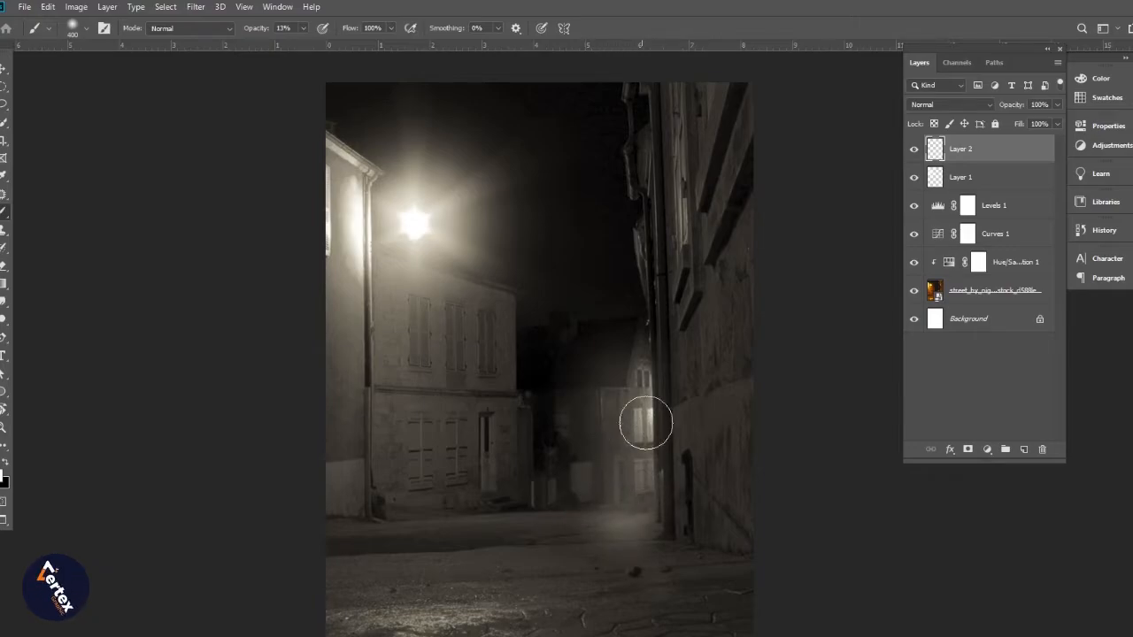
left_click_drag(646, 417, 641, 469)
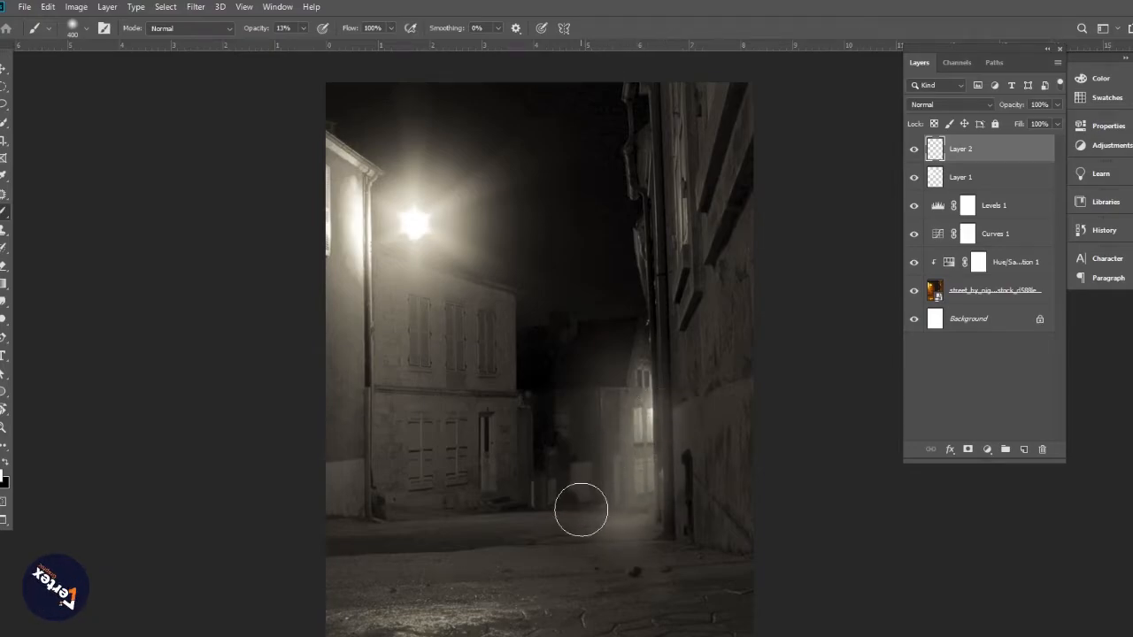
Step: Extend the haze across the far end of the street with a 600 px brush at 4% opacity
key("bracketright")
key("bracketright")
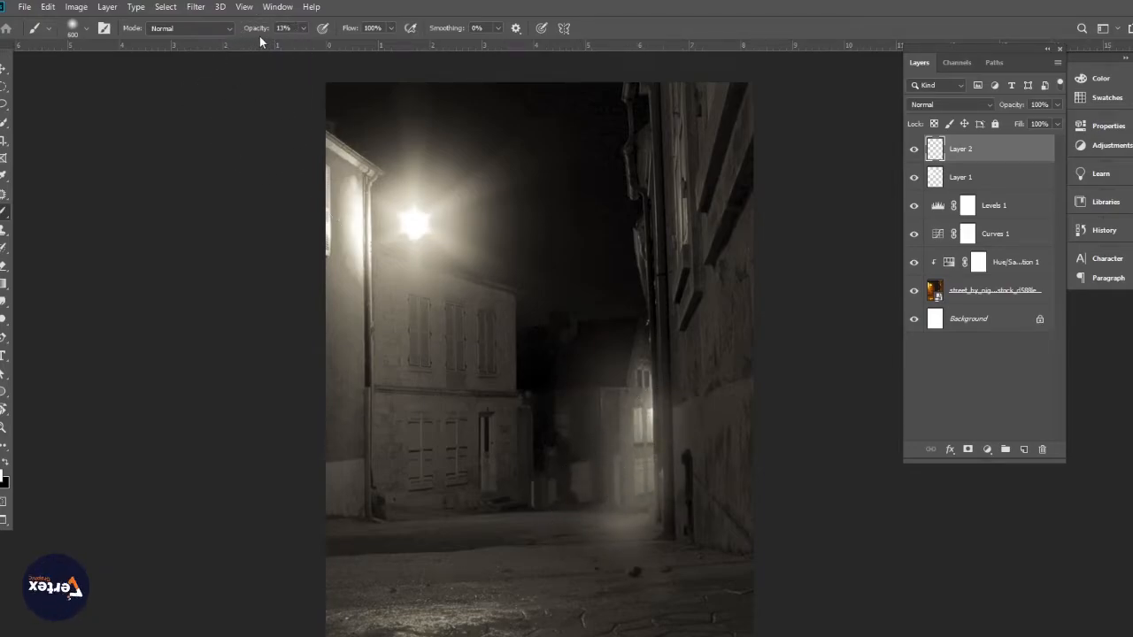
left_click_drag(259, 34, 245, 33)
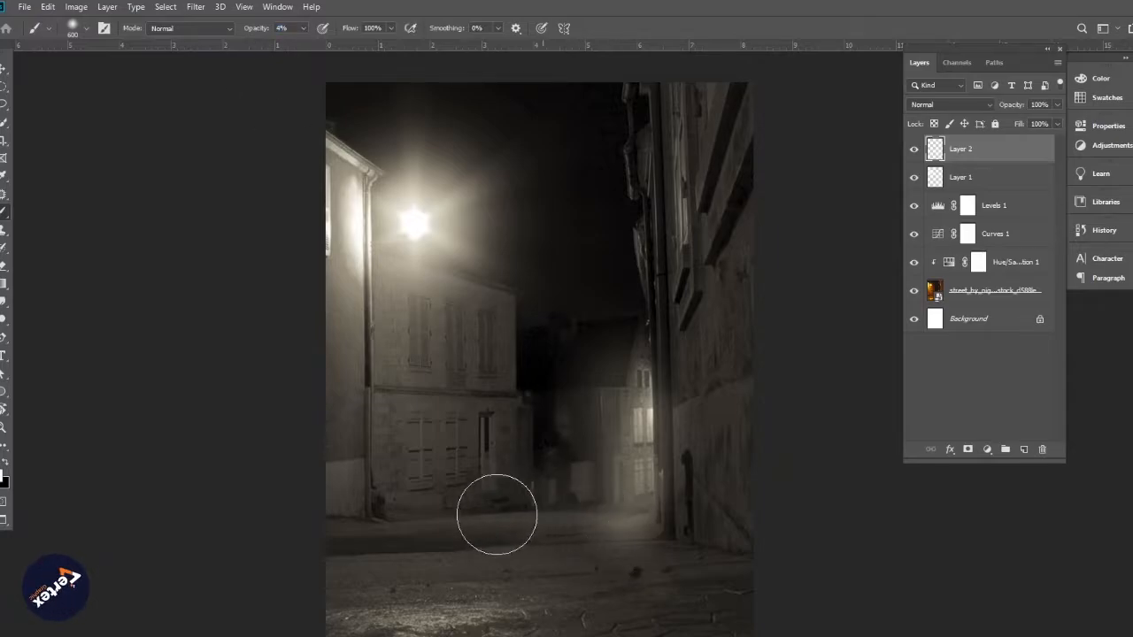
mouse_move(592, 445)
left_mouse_down()
mouse_move(507, 499)
mouse_move(534, 511)
mouse_move(493, 515)
mouse_move(620, 507)
left_mouse_up()
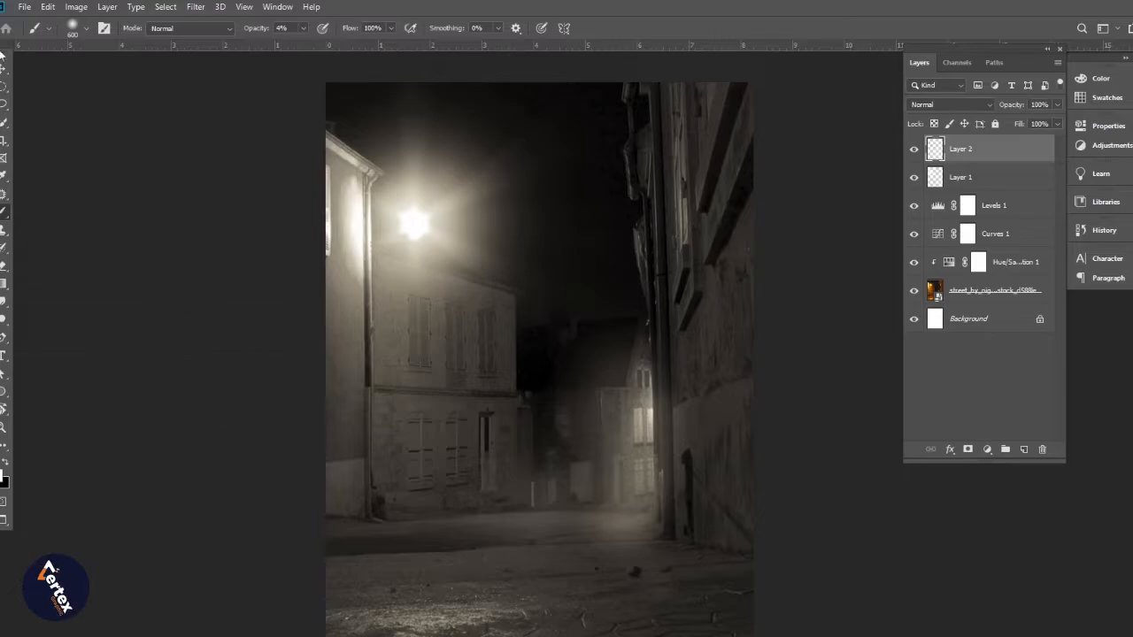
left_click(3, 78)
scroll(611, 348, "down", 1)
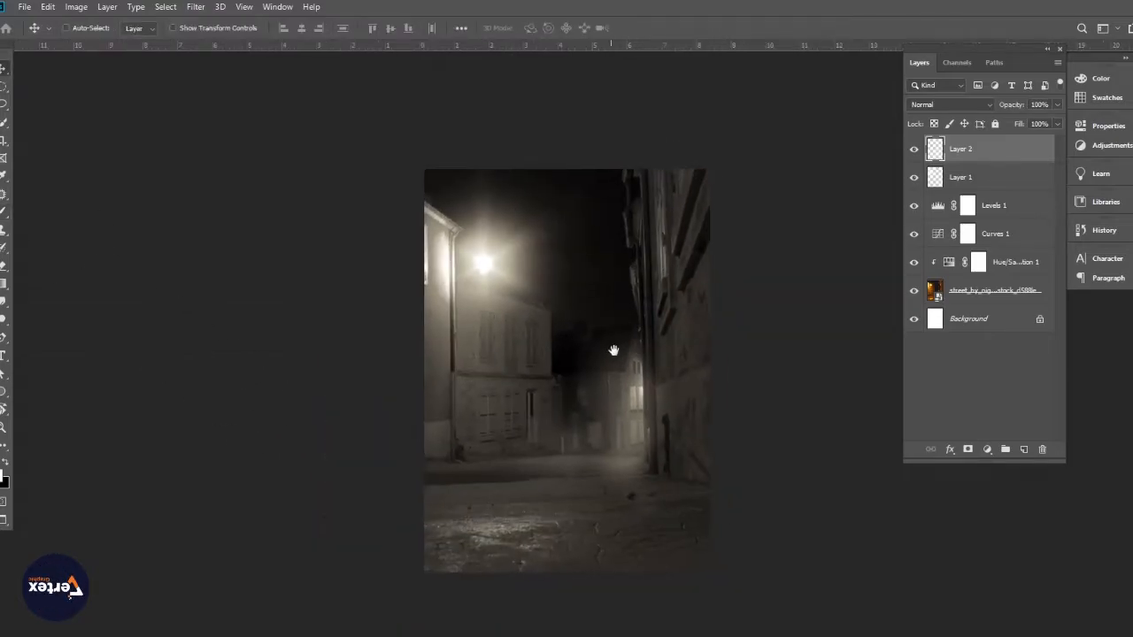
Step: Rasterize the street photo layer
left_click(986, 295)
right_click(992, 301)
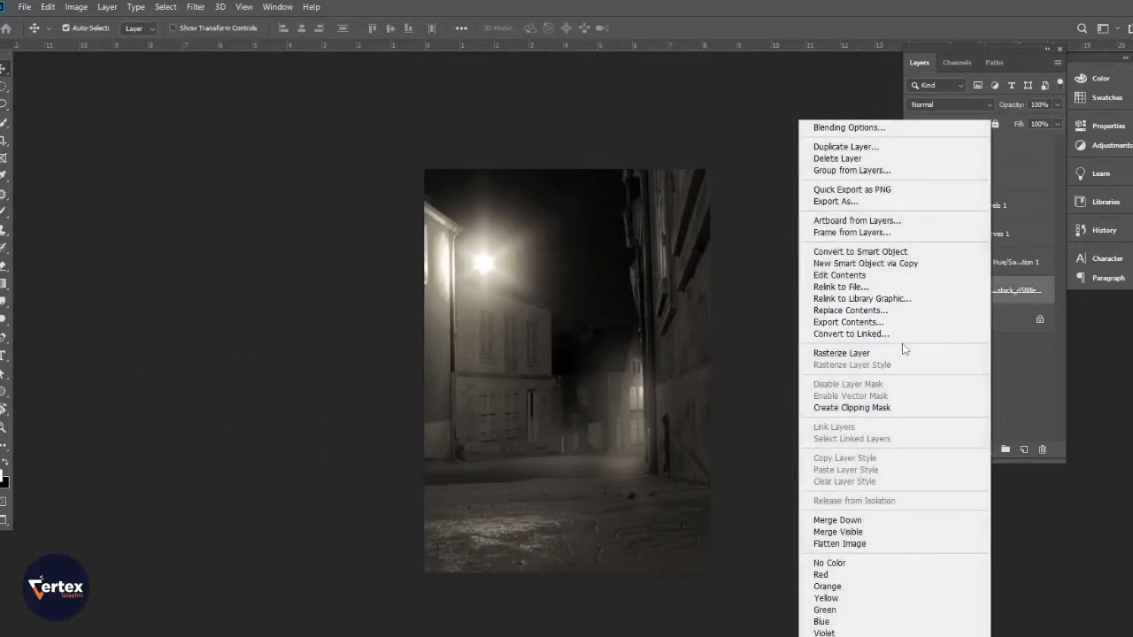
left_click(874, 354)
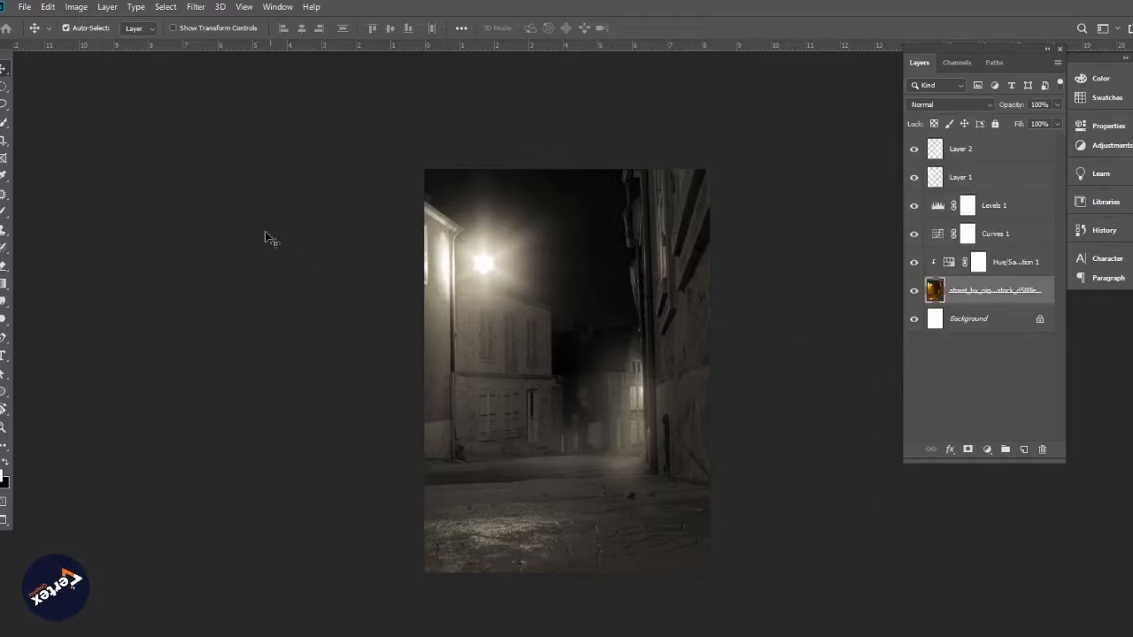
left_click(196, 9)
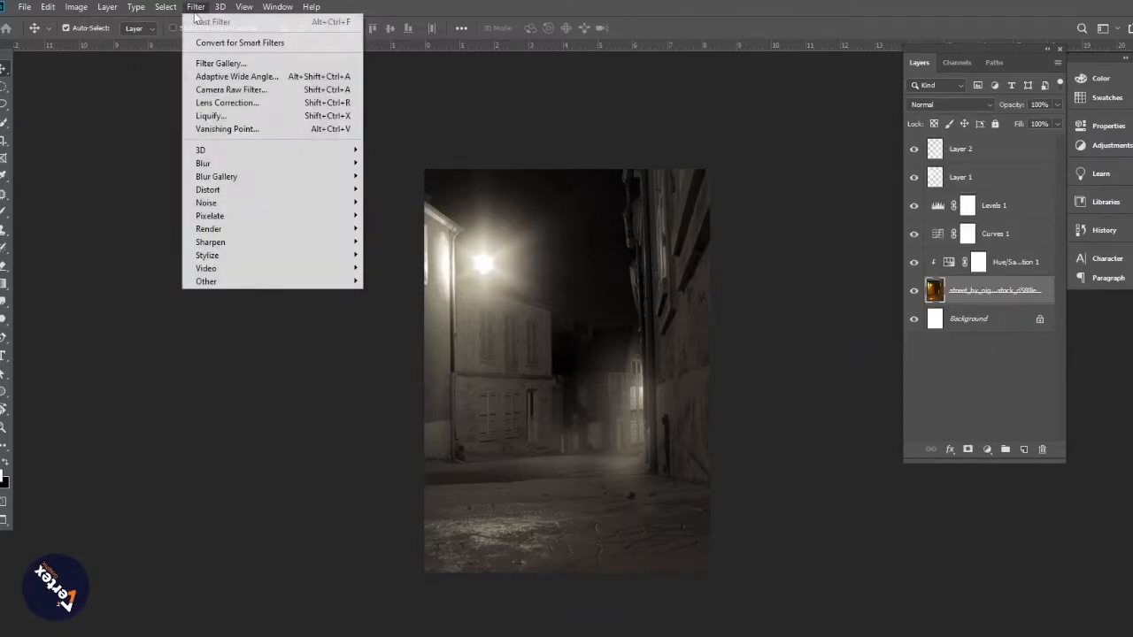
left_click(1008, 294)
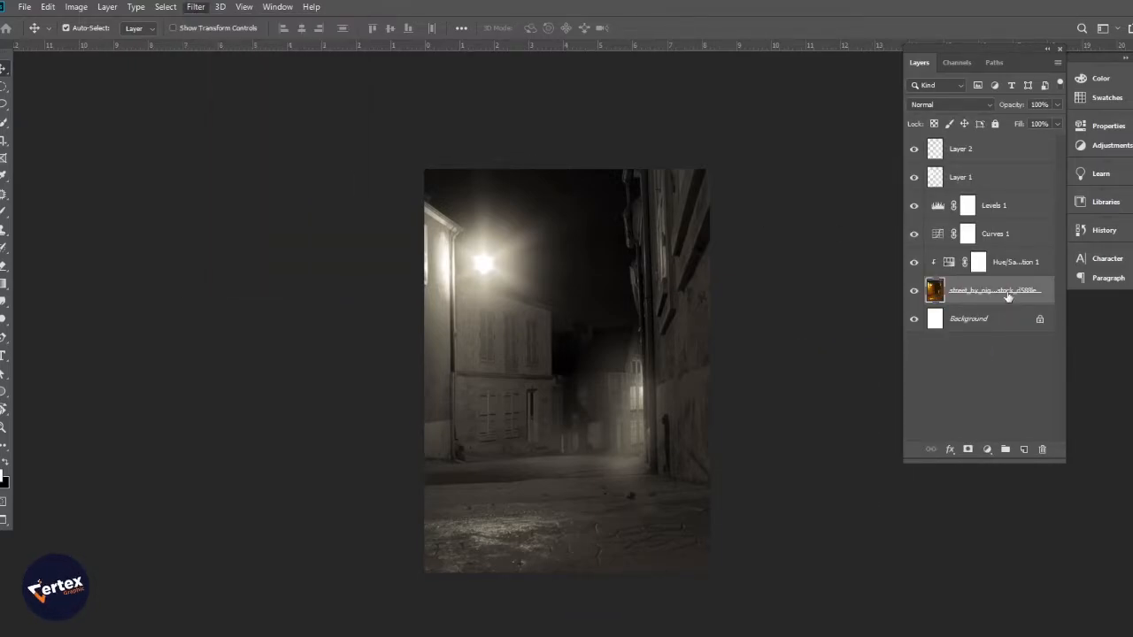
Step: Merge the Levels, Curves, Hue/Saturation and street photo layers into one layer, and compare the image with and without it
left_click(1004, 223)
left_click(1004, 214, "shift")
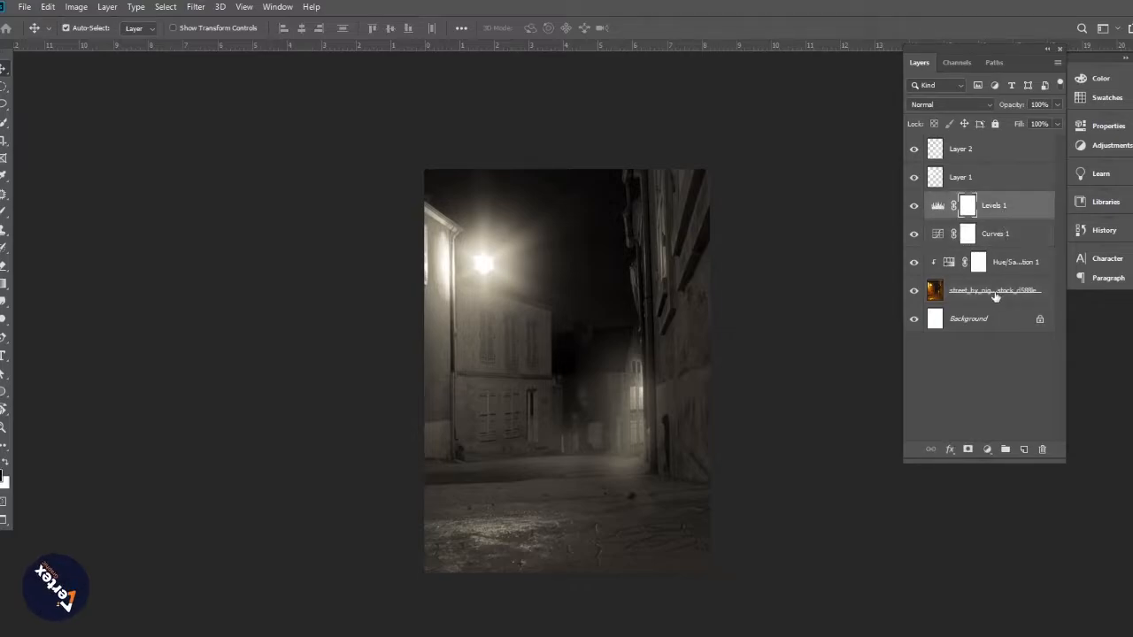
left_click(994, 293, "shift")
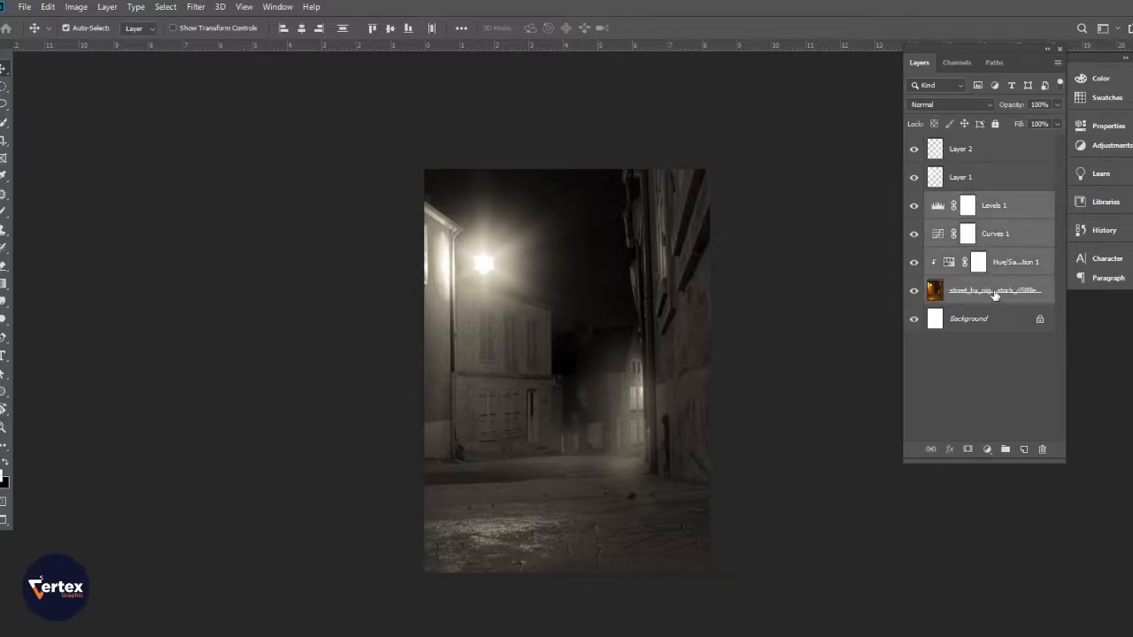
key("ctrl+e")
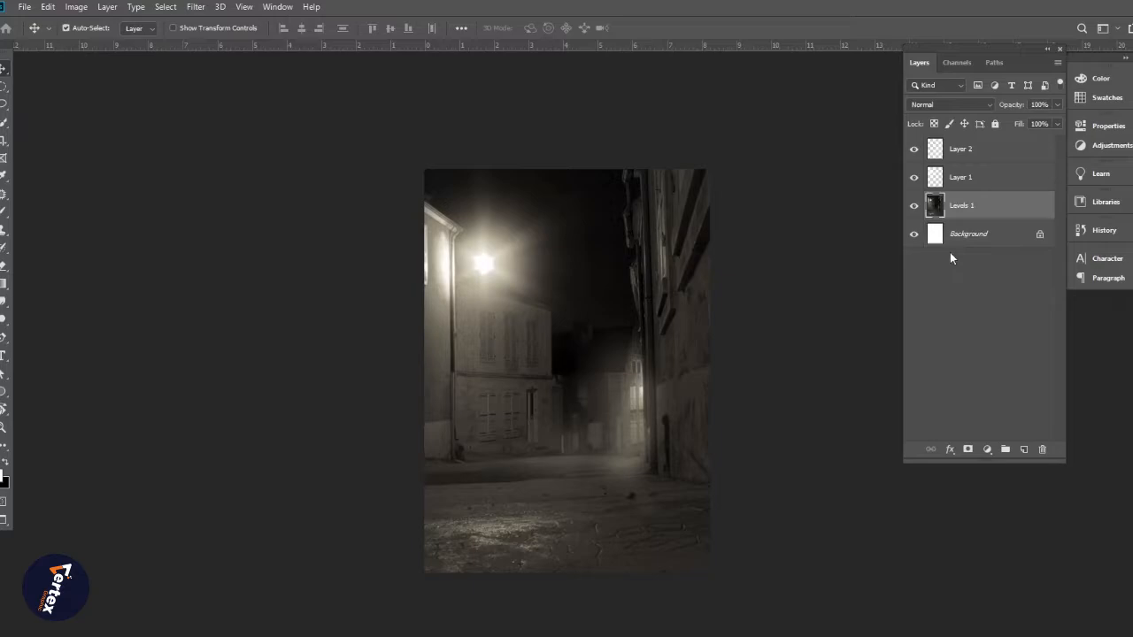
left_click(915, 205)
left_click(915, 205)
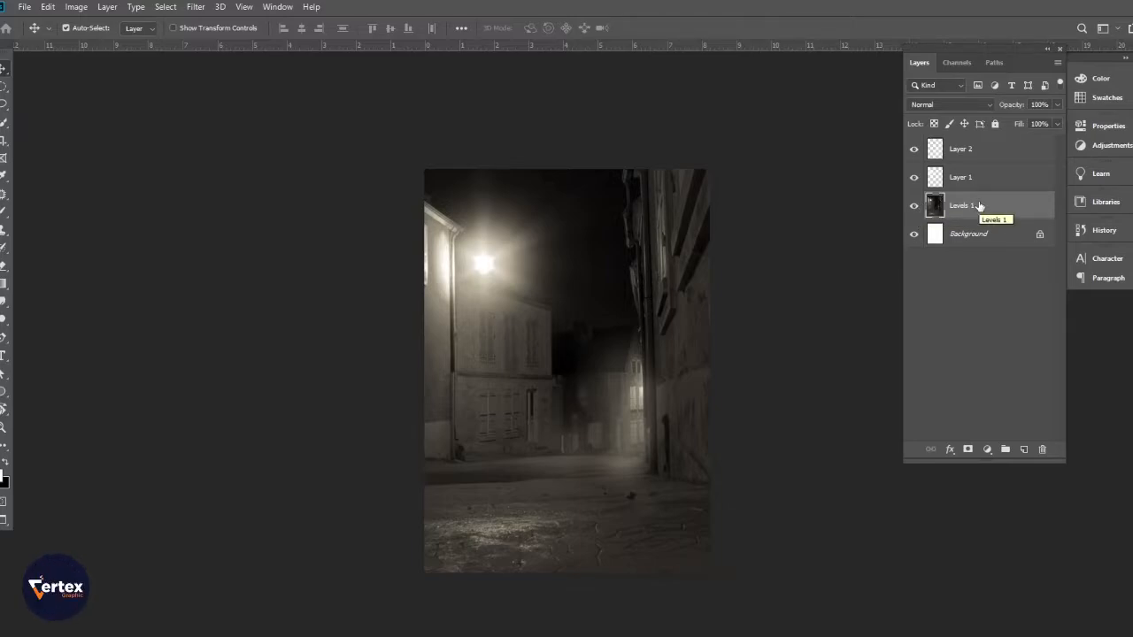
Step: Duplicate the merged street layer and apply a Gaussian Blur with a 7.4 px radius to the copy
key("ctrl+j")
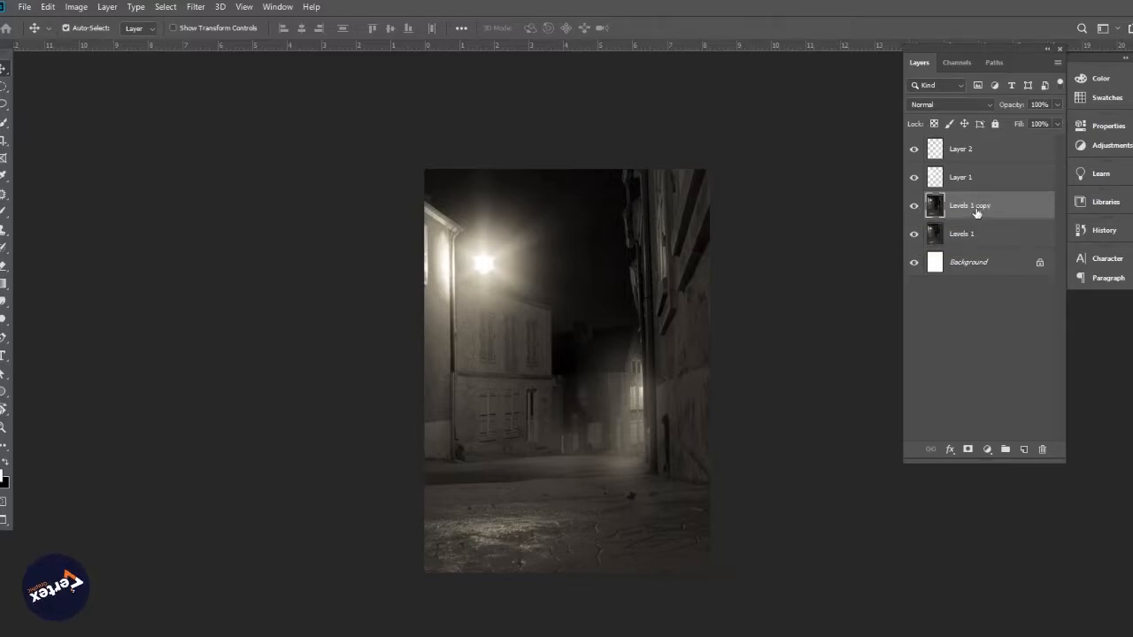
left_click(195, 6)
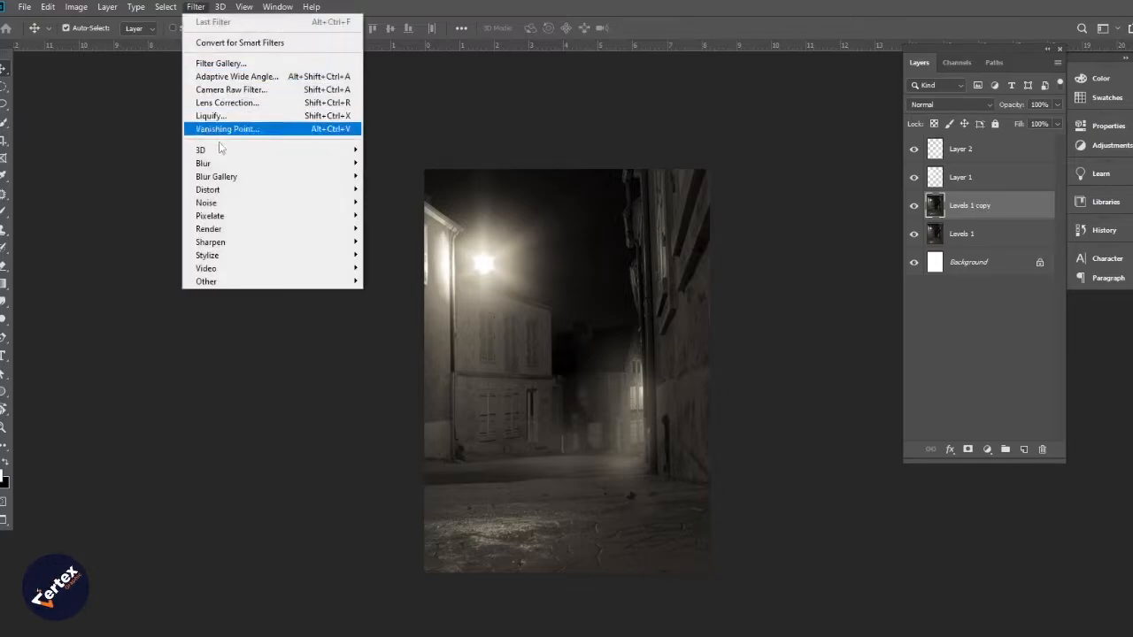
mouse_move(226, 164)
left_click(391, 215)
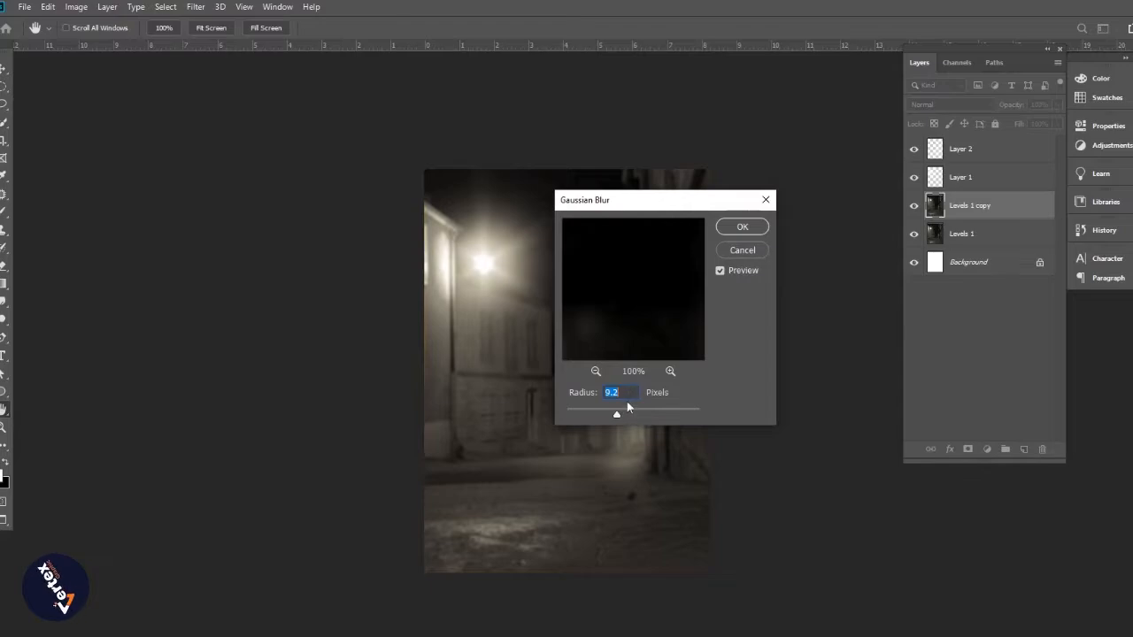
left_click_drag(617, 420, 611, 420)
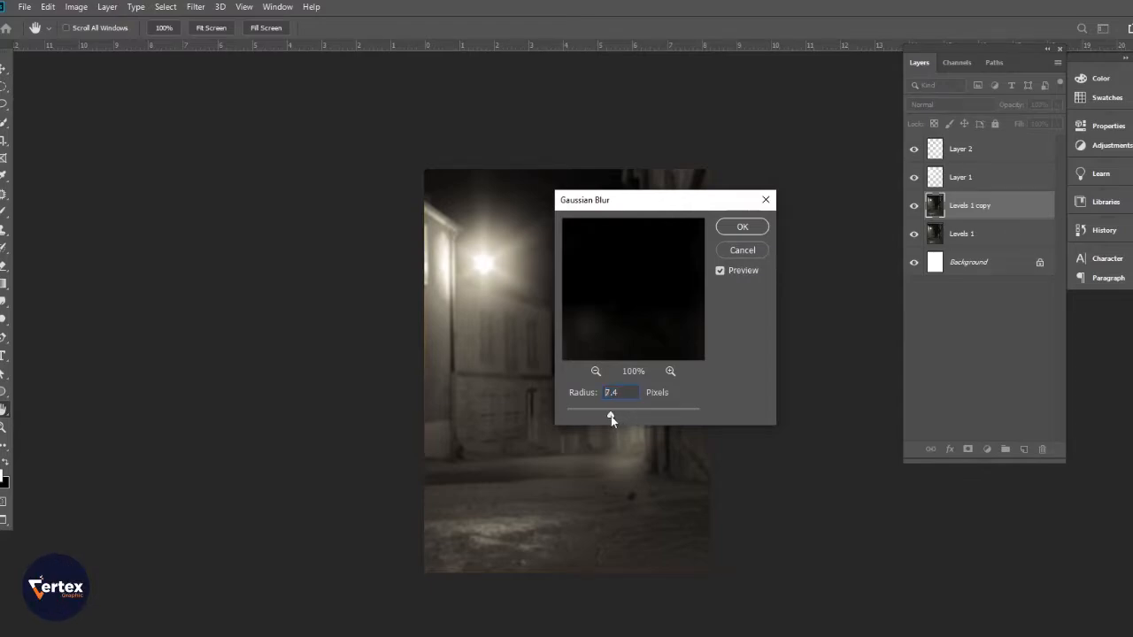
left_click(754, 227)
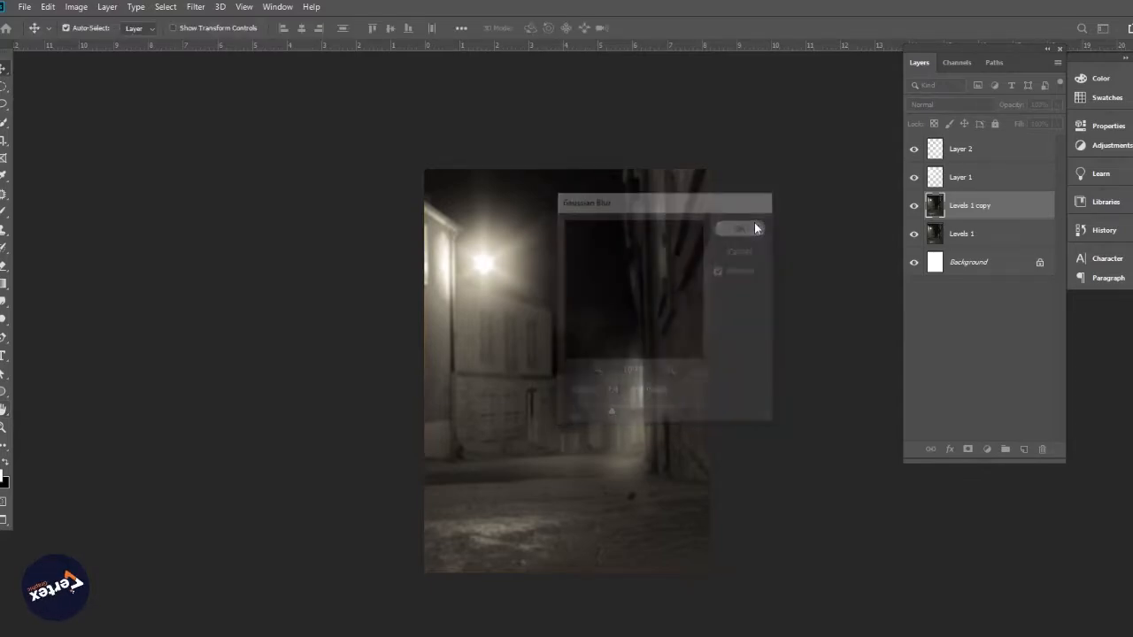
Step: Scale the blurred street copy to 101% in width and height
left_click(591, 336, "ctrl")
key("ctrl+t")
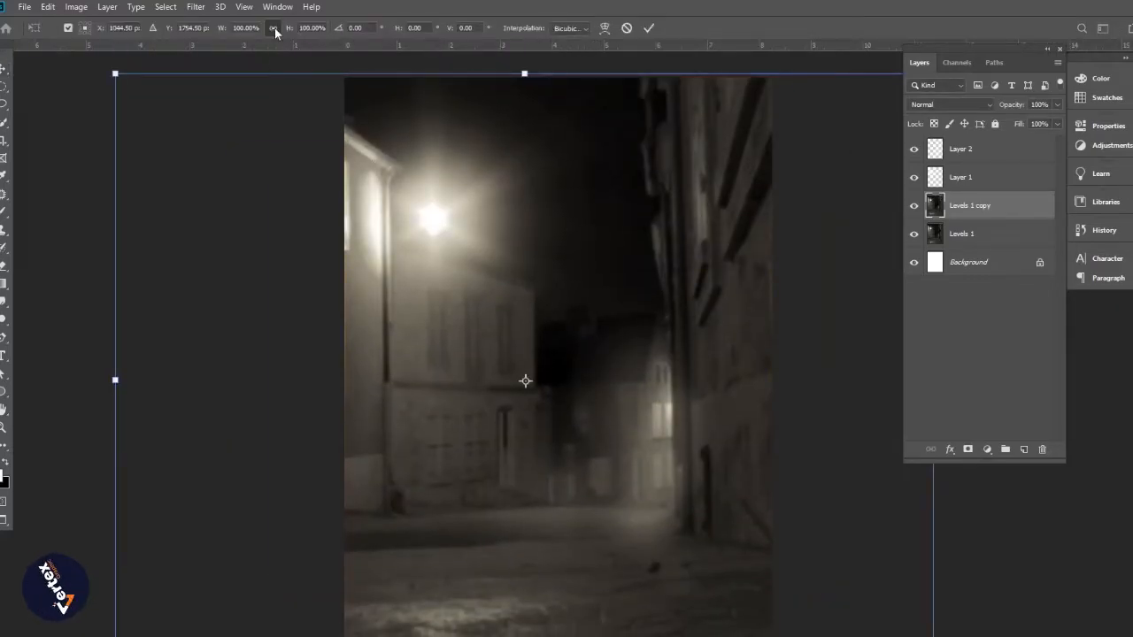
left_click_drag(221, 30, 221, 30)
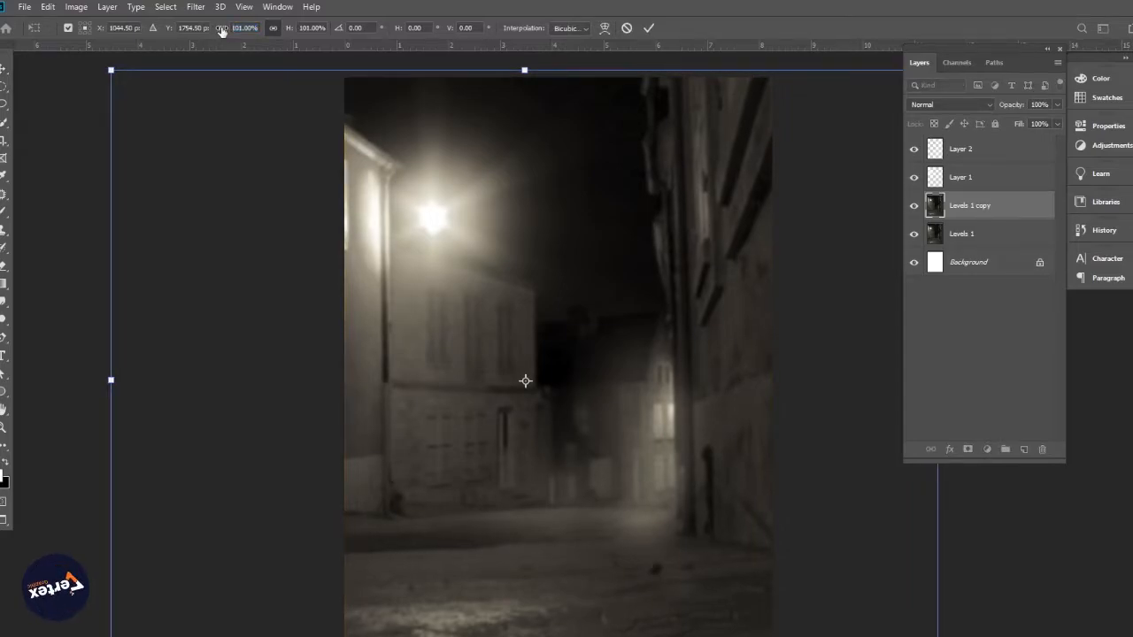
key("Return")
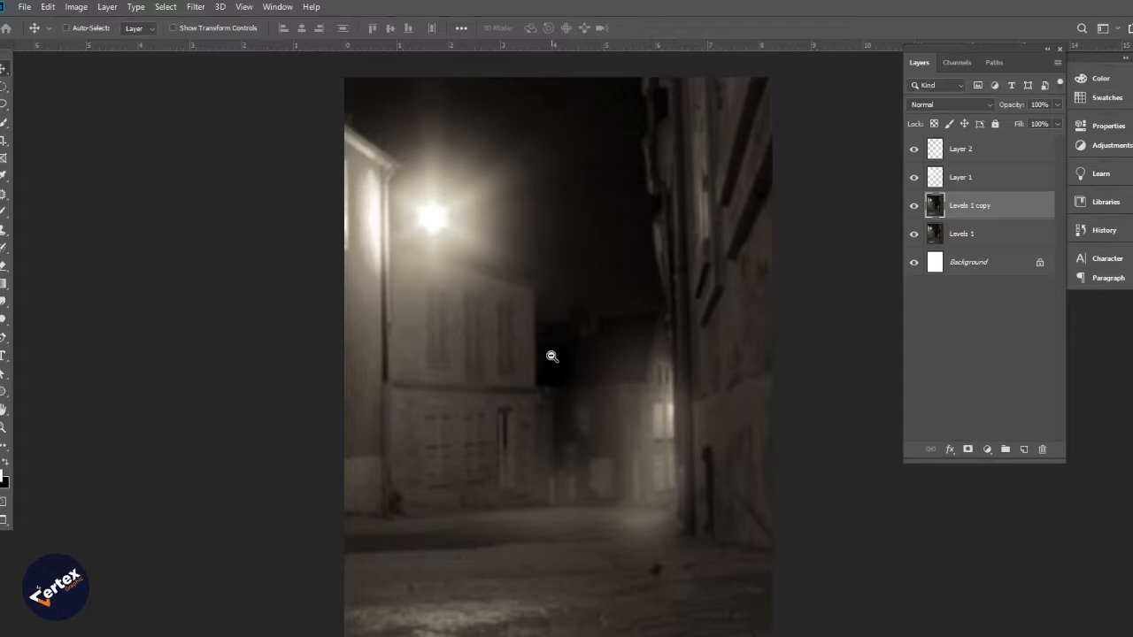
left_click(551, 356, "alt")
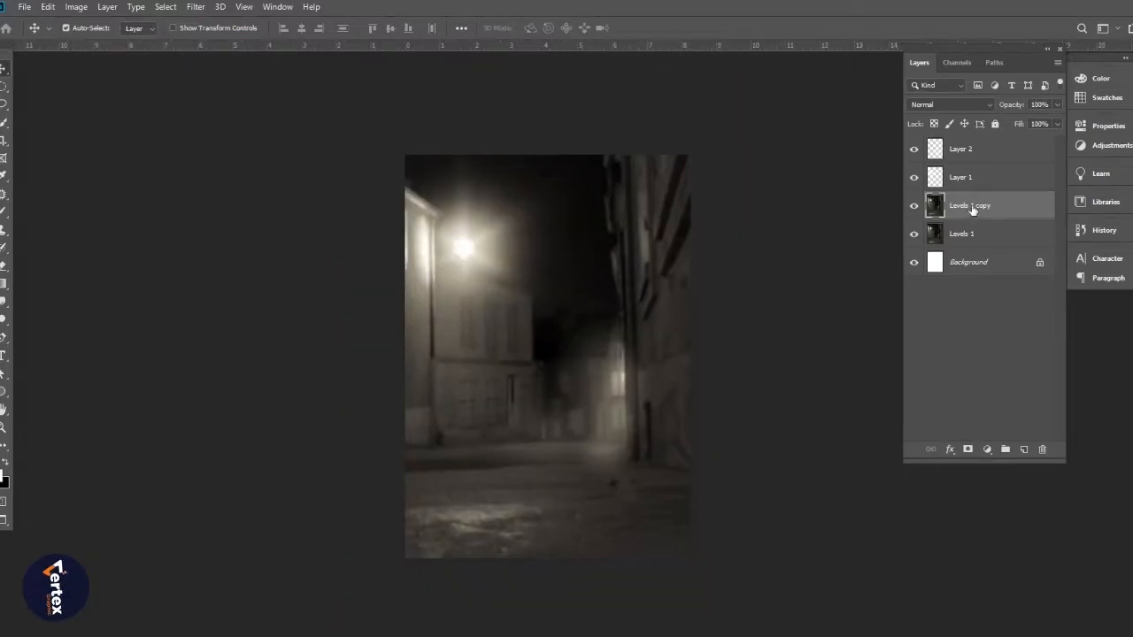
Step: Add a layer mask to the blurred copy and fade out its lower part with a black-to-white gradient so the foreground pavement stays sharp
left_click(968, 450)
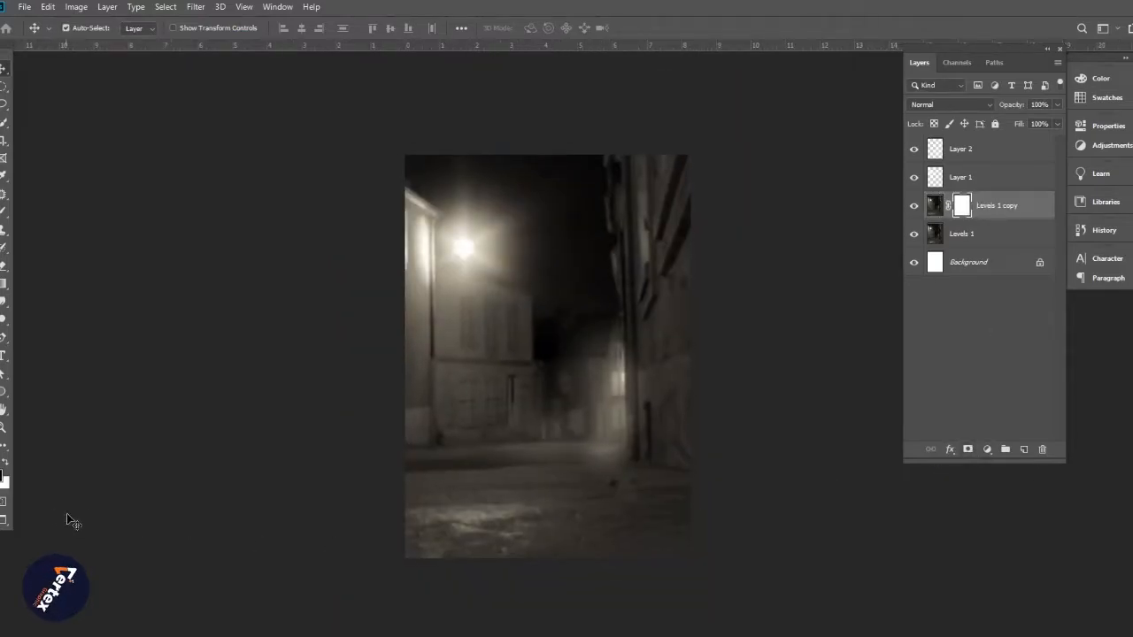
left_click(3, 285)
left_click_drag(547, 554, 523, 383)
key("v")
left_click(530, 347, "ctrl")
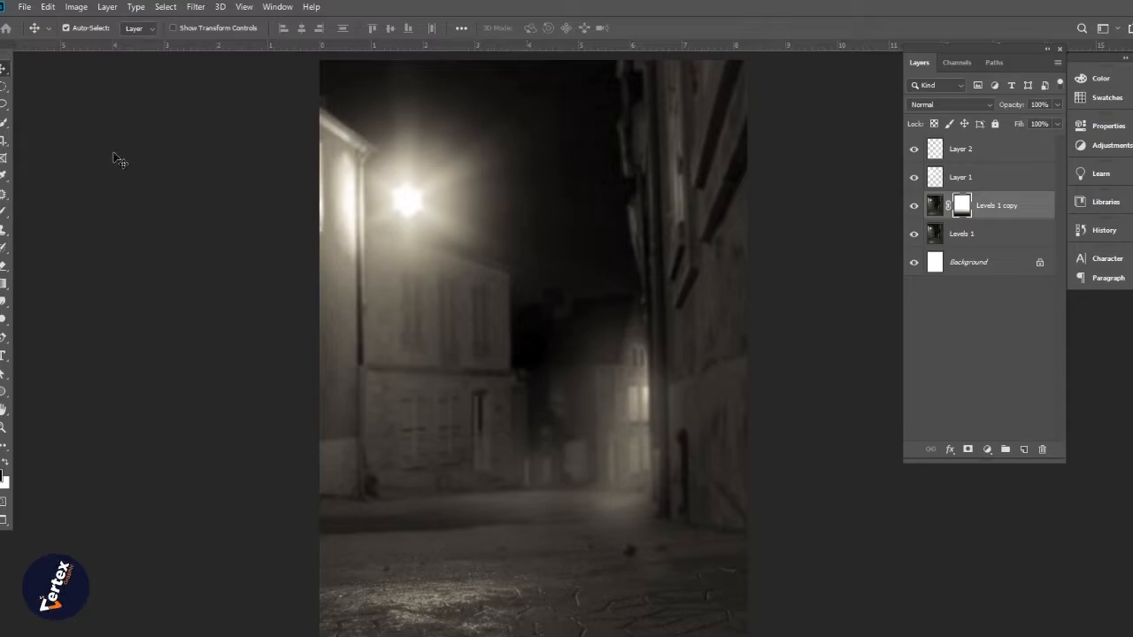
Step: Compare the scene with and without the haze layer and the lamp glow layer
left_click(914, 149)
left_click(914, 149)
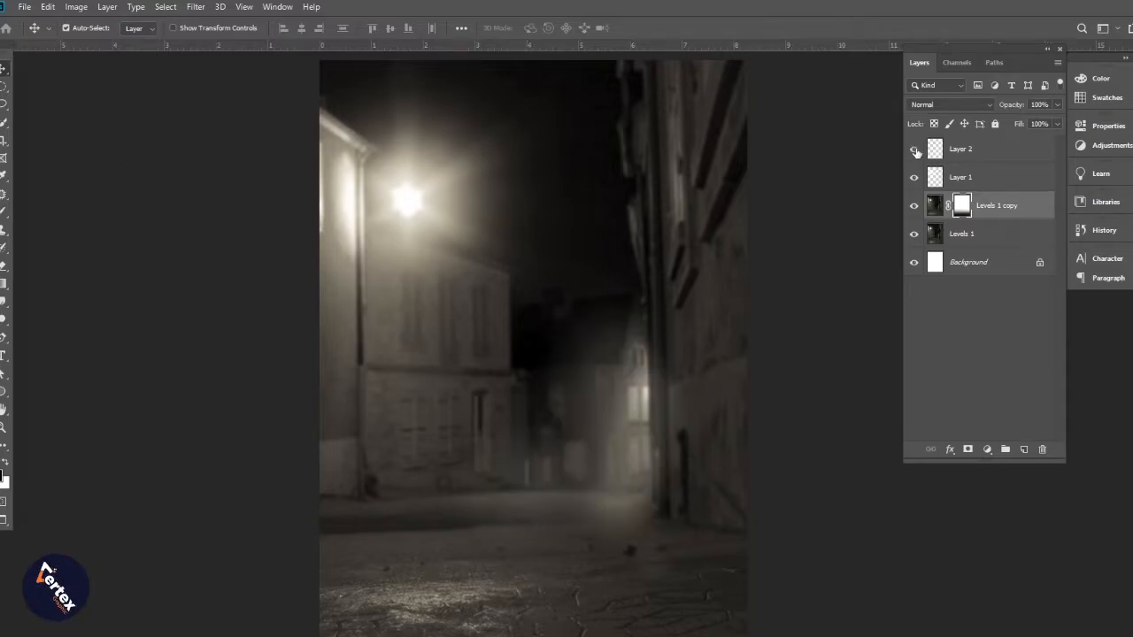
left_click(914, 178)
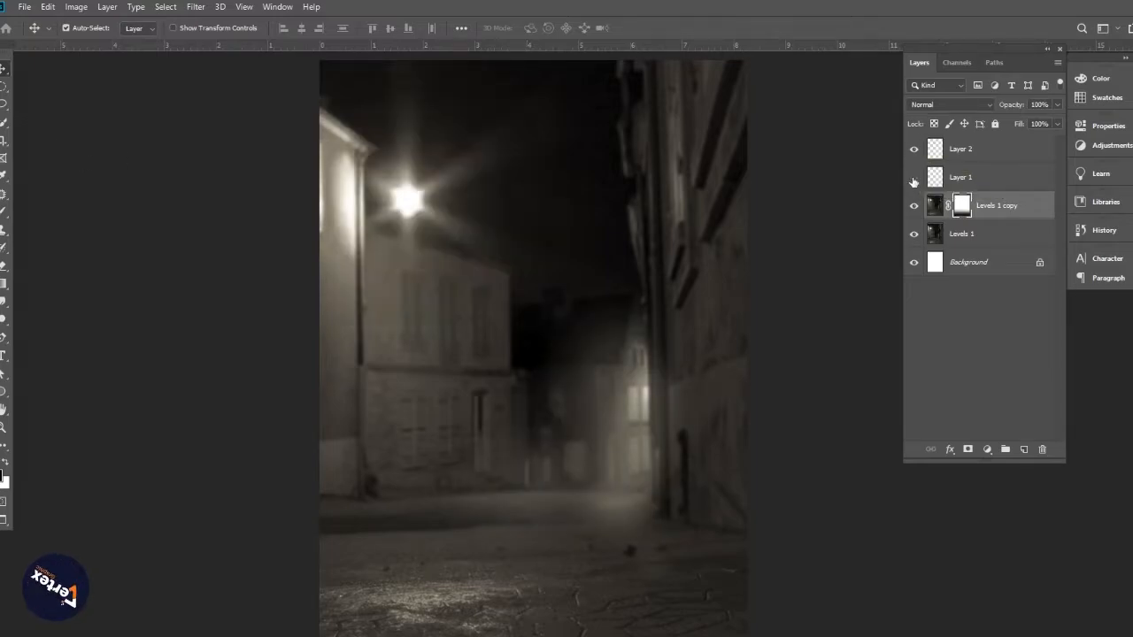
left_click(914, 178)
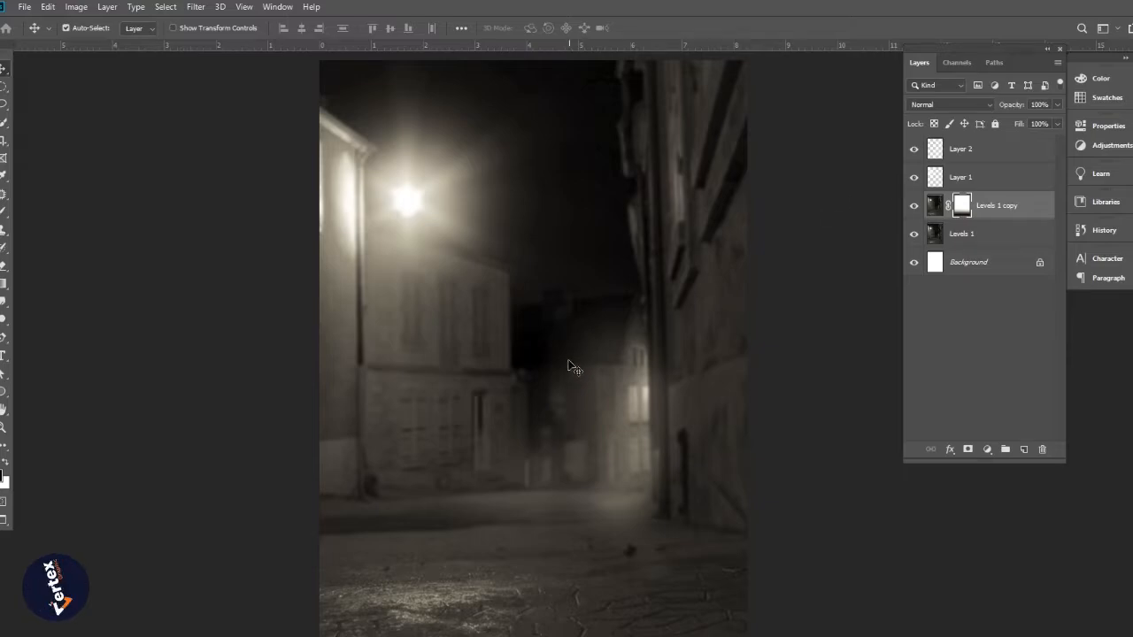
scroll(562, 356, "down", 2)
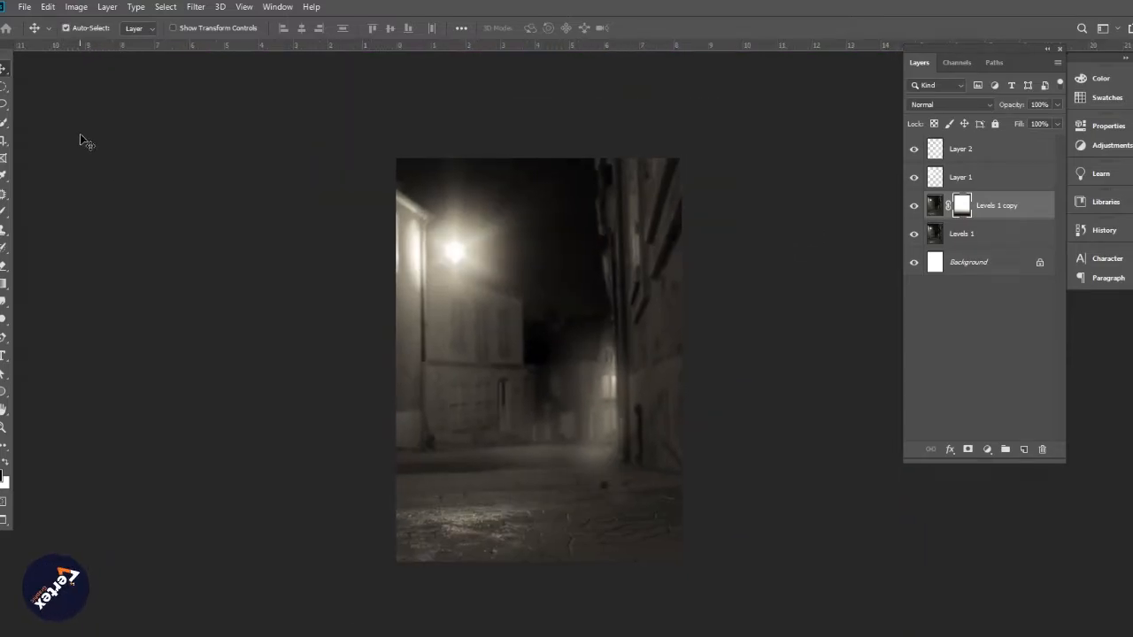
Step: Bring the cut-out woman from her own document into the street composite, above the blurred street copy
key("ctrl+Tab")
left_click_drag(578, 335, 558, 362)
key("ctrl+Tab")
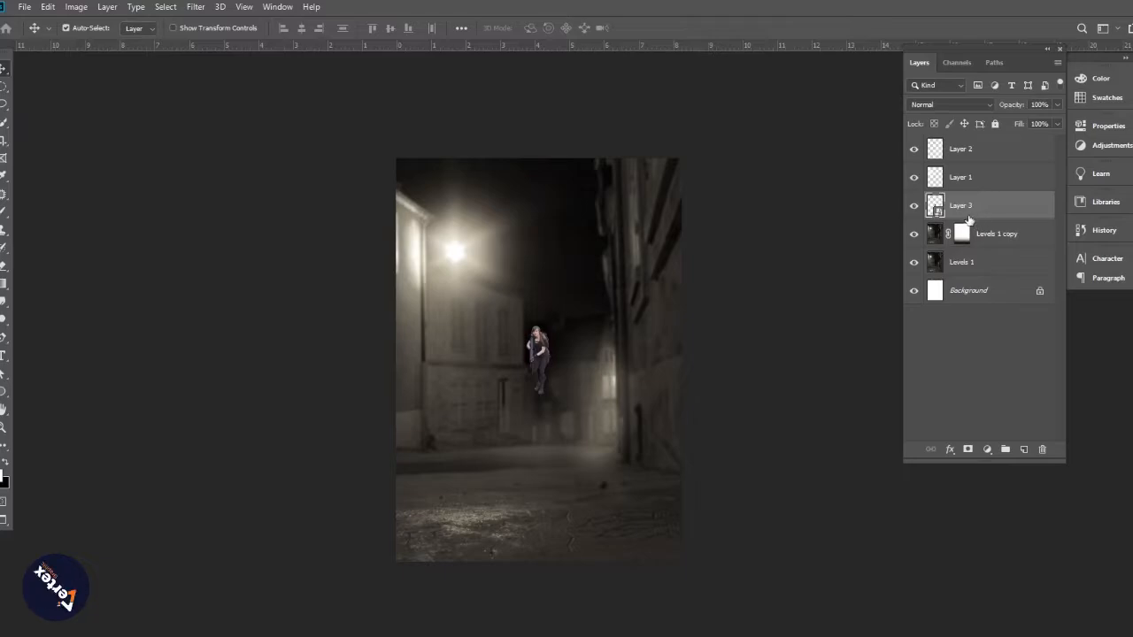
Step: Scale the woman proportionally to 87.99% and move her down so her feet stand on the foreground pavement
key("ctrl+t")
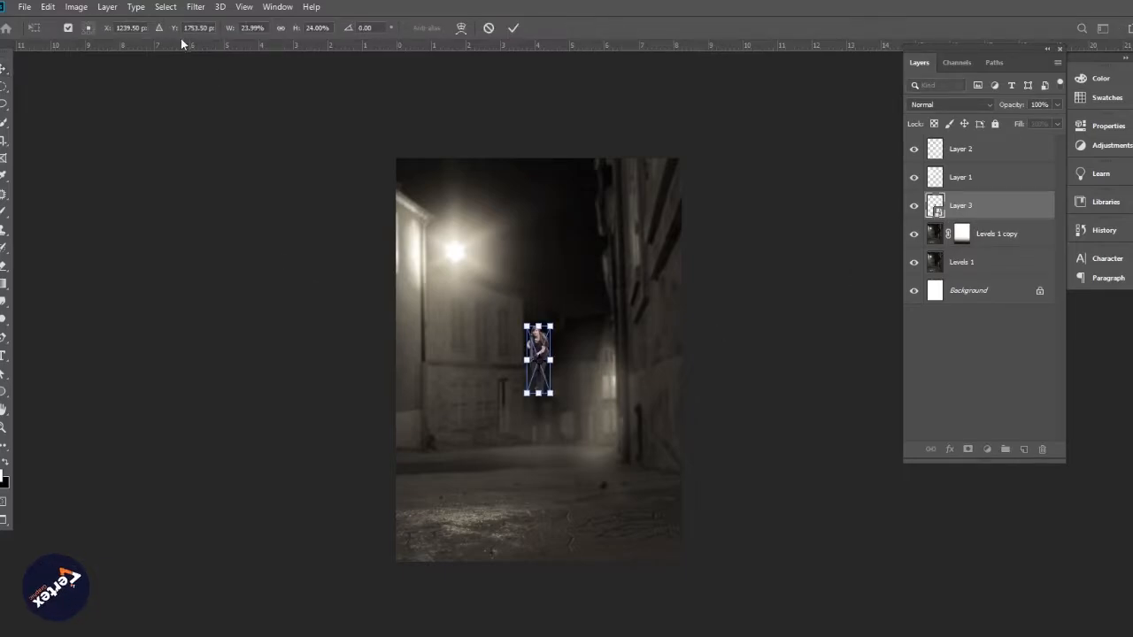
left_click(280, 28)
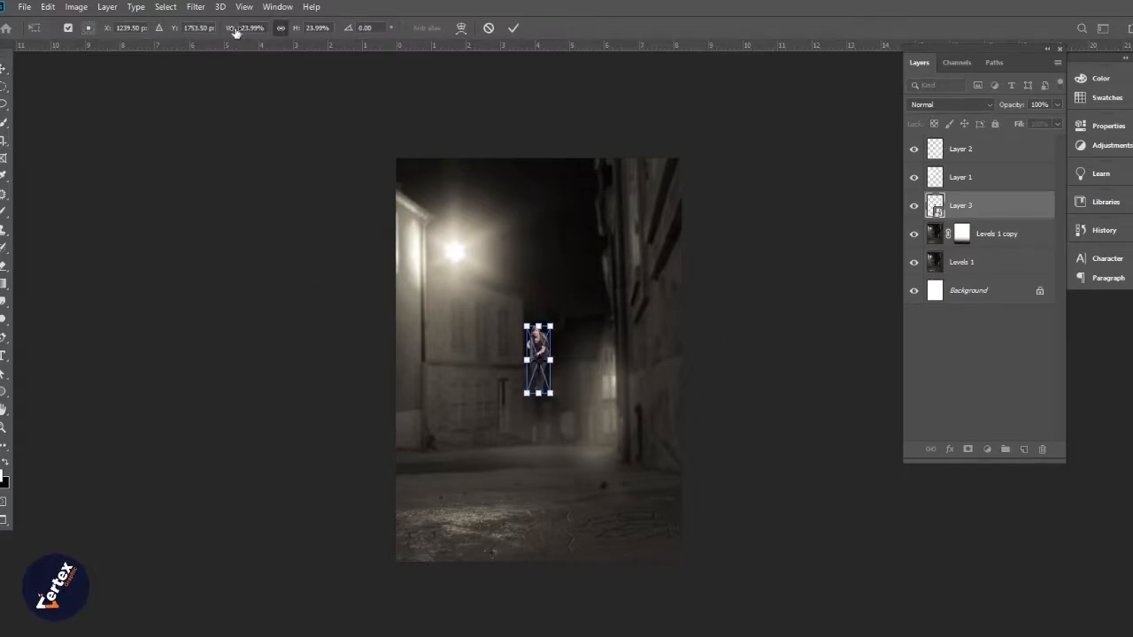
left_click_drag(236, 32, 283, 36)
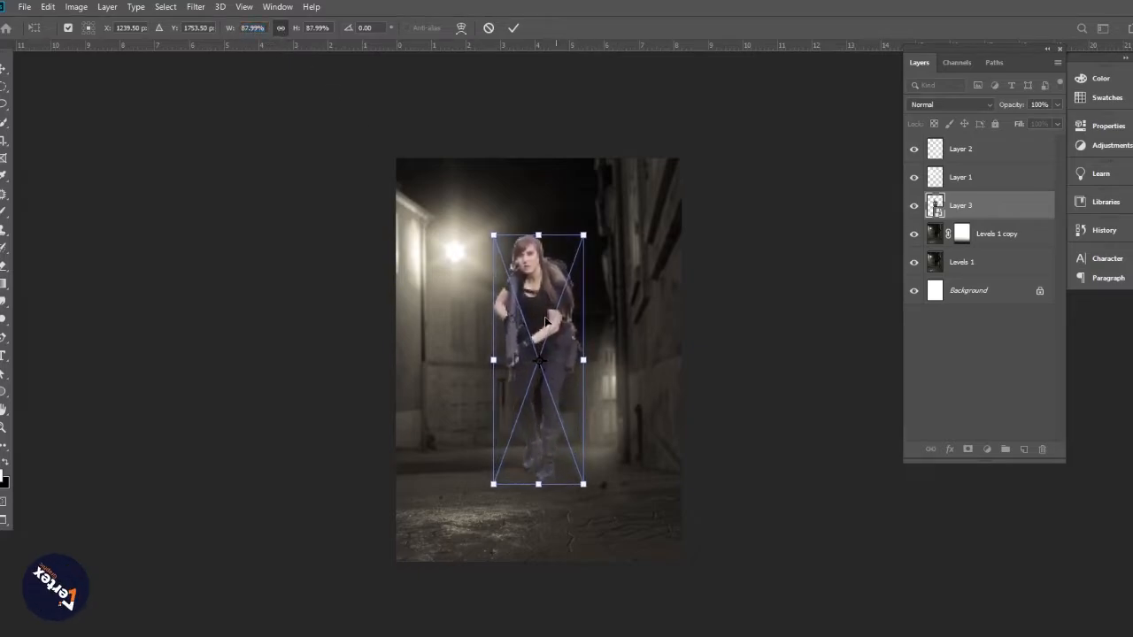
left_click_drag(546, 321, 543, 366)
key("Return")
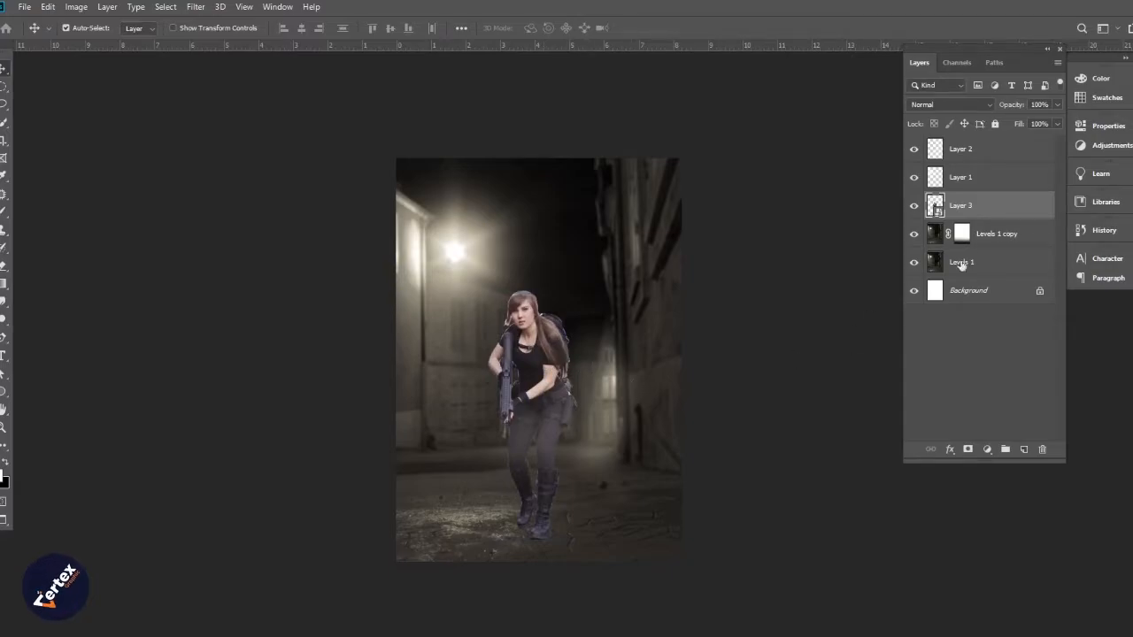
Step: Move the woman's layer to the top of the stack, then enlarge her to about 96% and centre her horizontally
left_click_drag(984, 216, 965, 147)
scroll(563, 378, "up", 1)
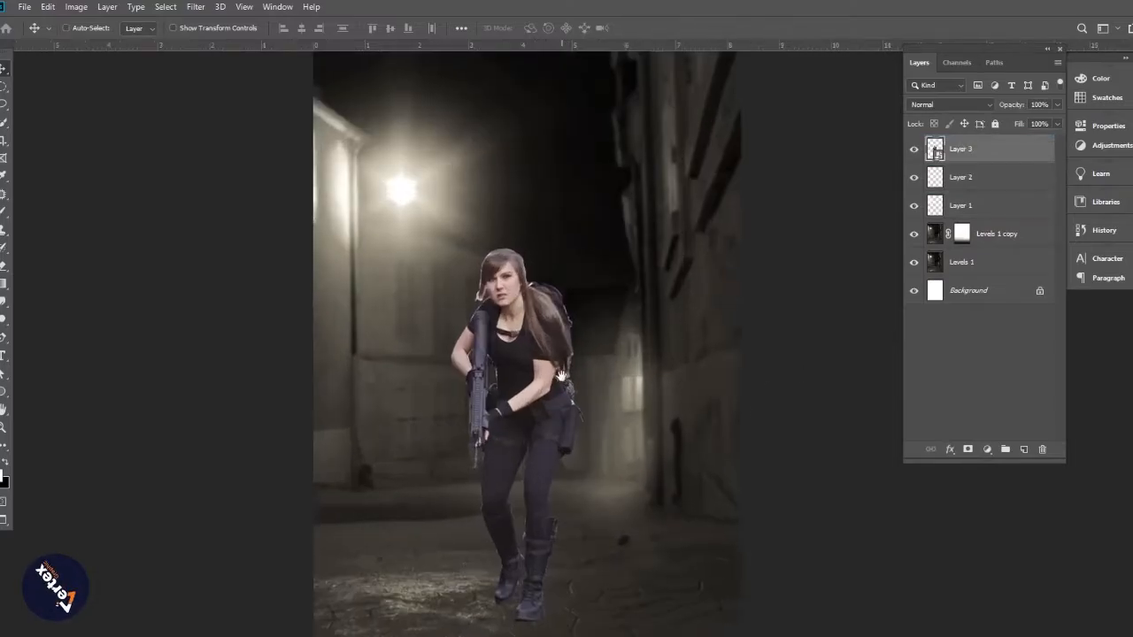
left_click_drag(562, 378, 537, 425)
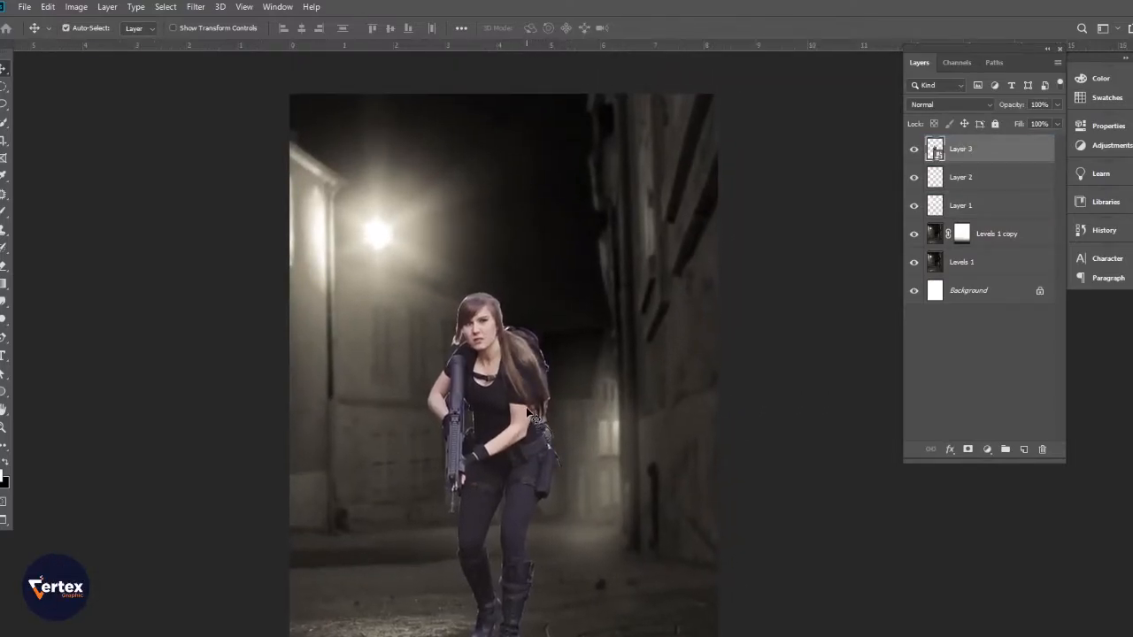
key("ctrl+t")
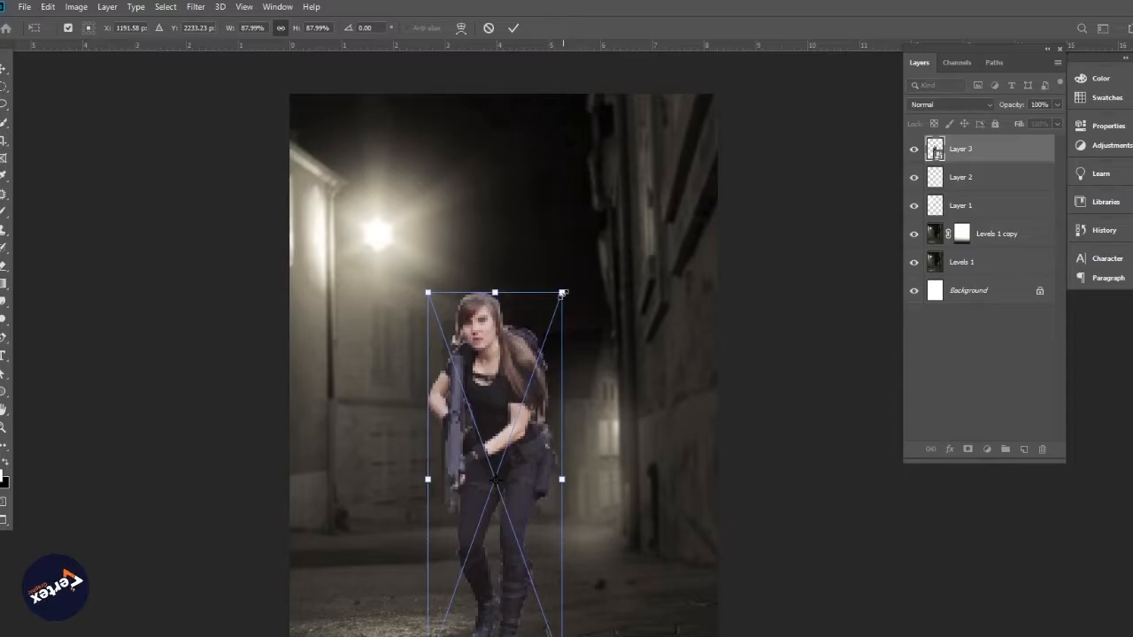
left_click_drag(563, 292, 596, 235)
left_click_drag(515, 379, 518, 387)
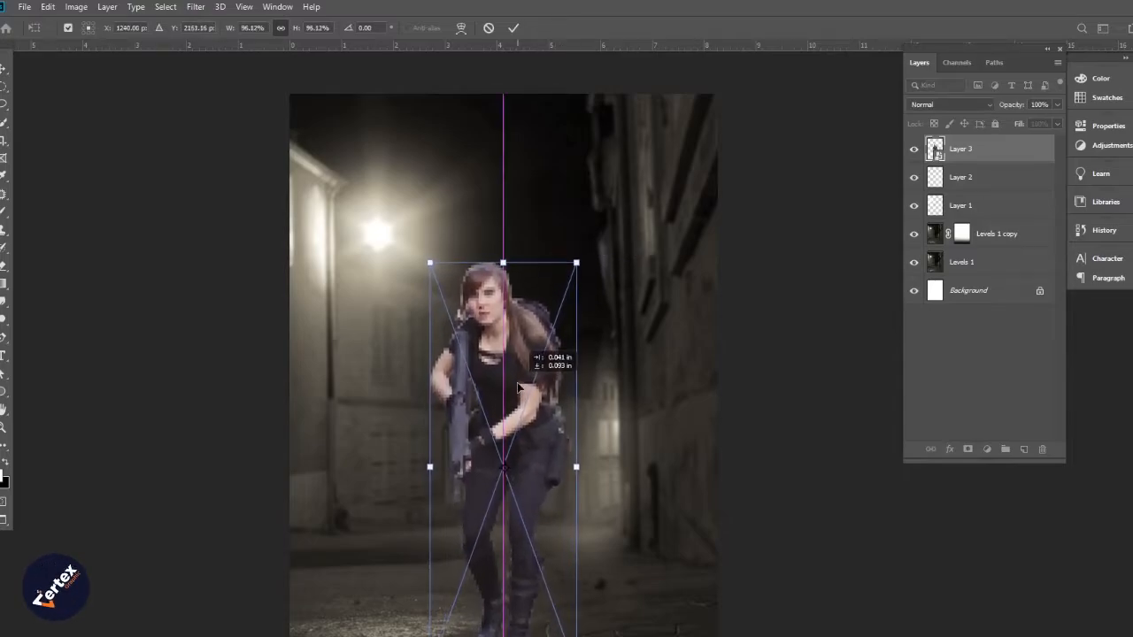
key("Return")
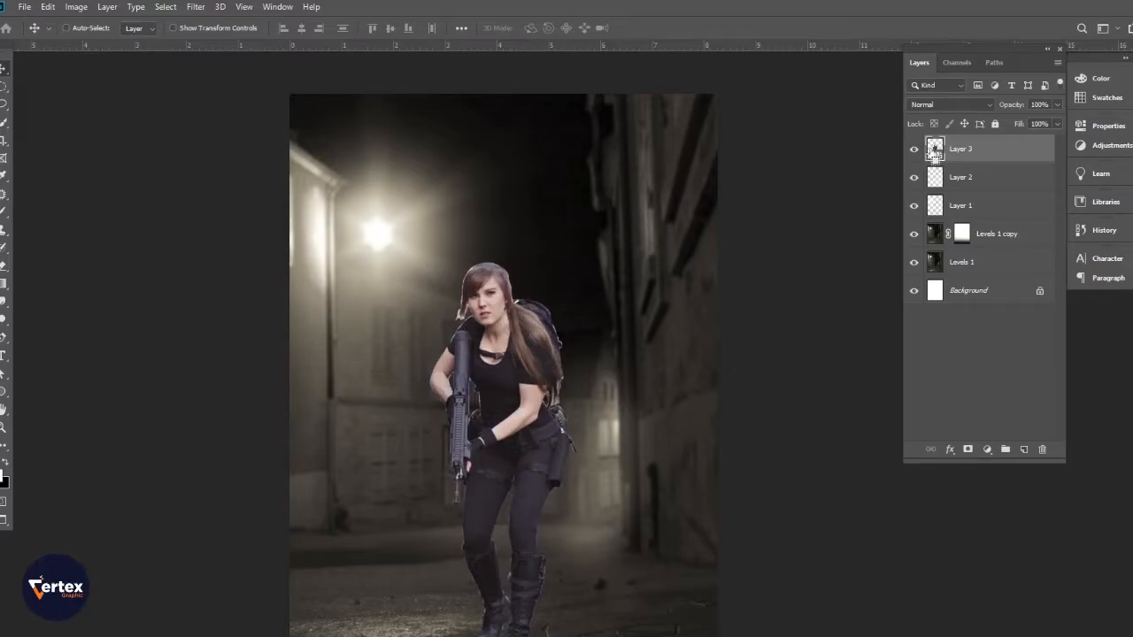
Step: Load the woman's outline as a selection, contract it by 2 pixels and turn it into a layer mask on her layer
left_click(935, 151, "ctrl")
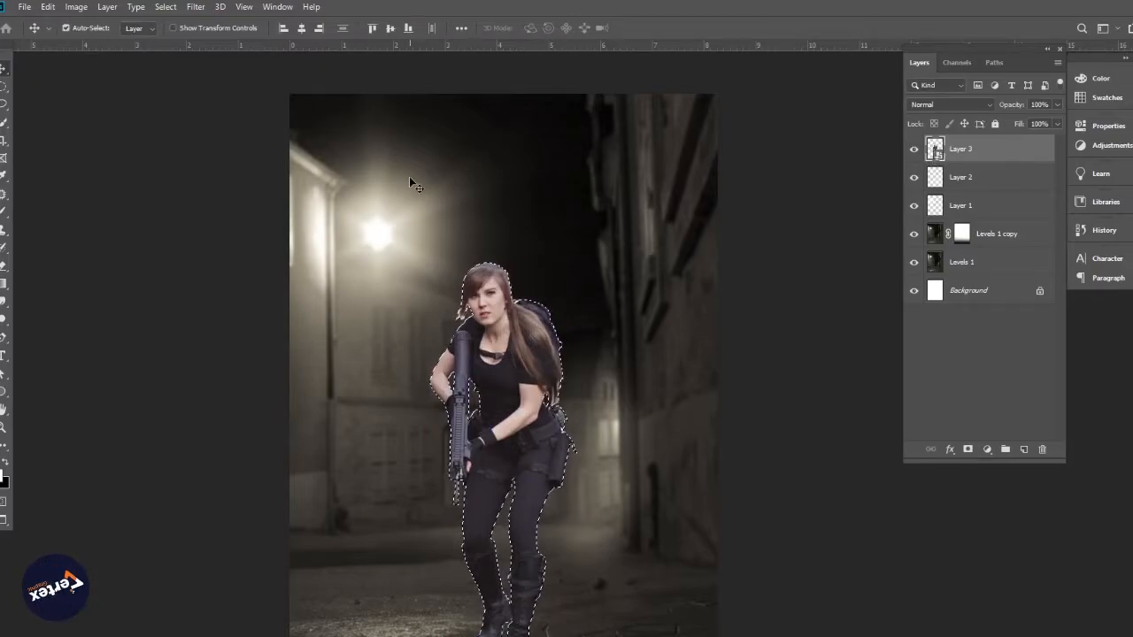
left_click(168, 9)
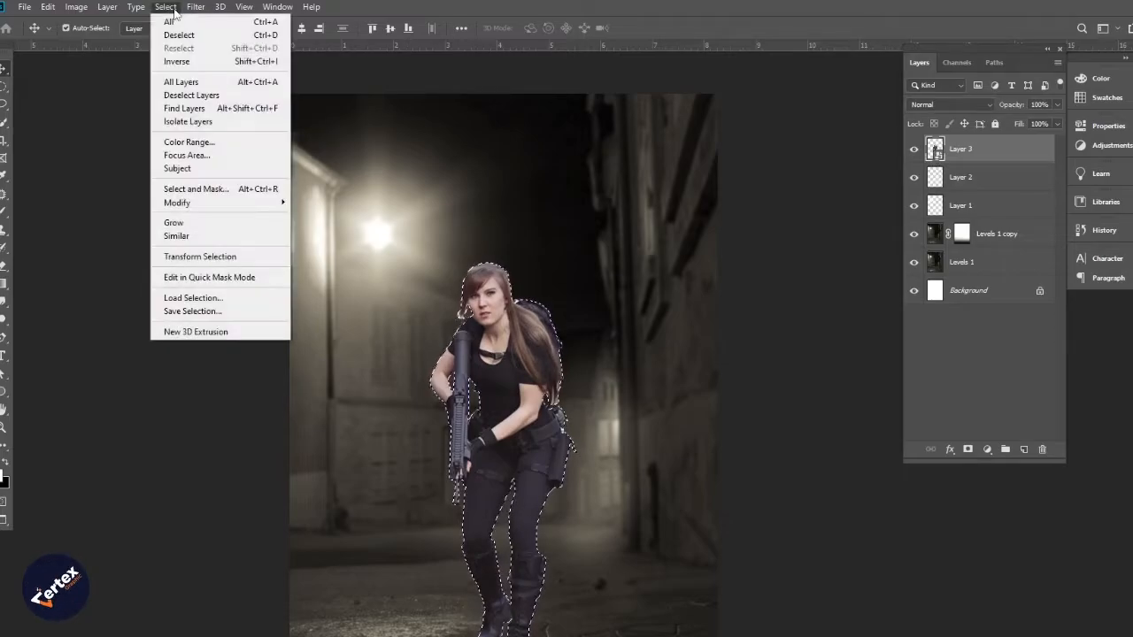
mouse_move(208, 203)
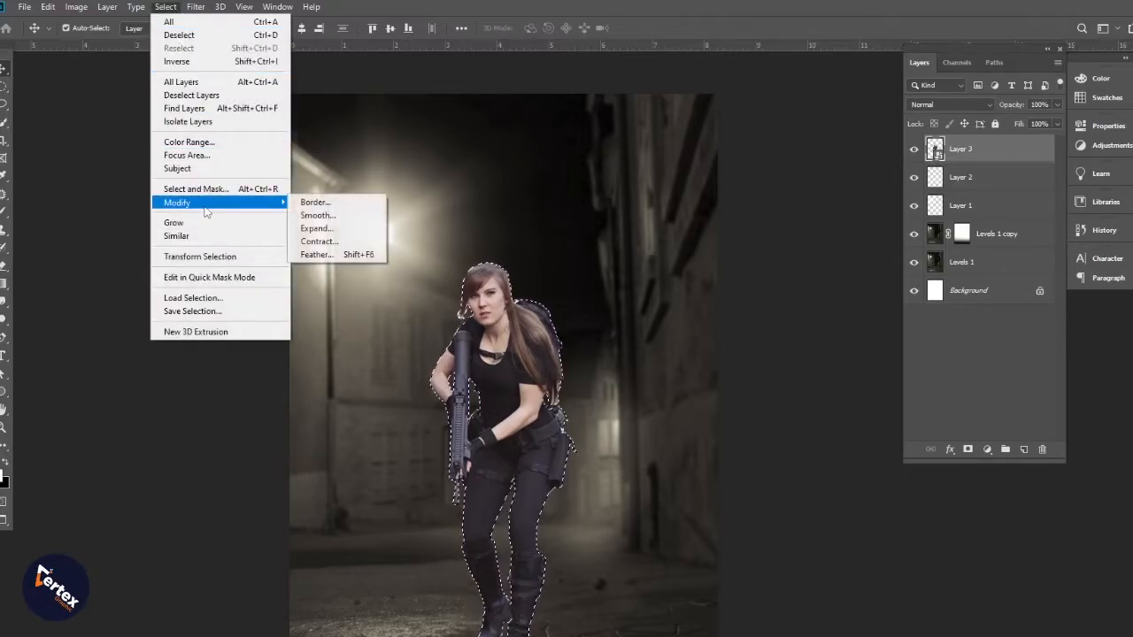
left_click(331, 240)
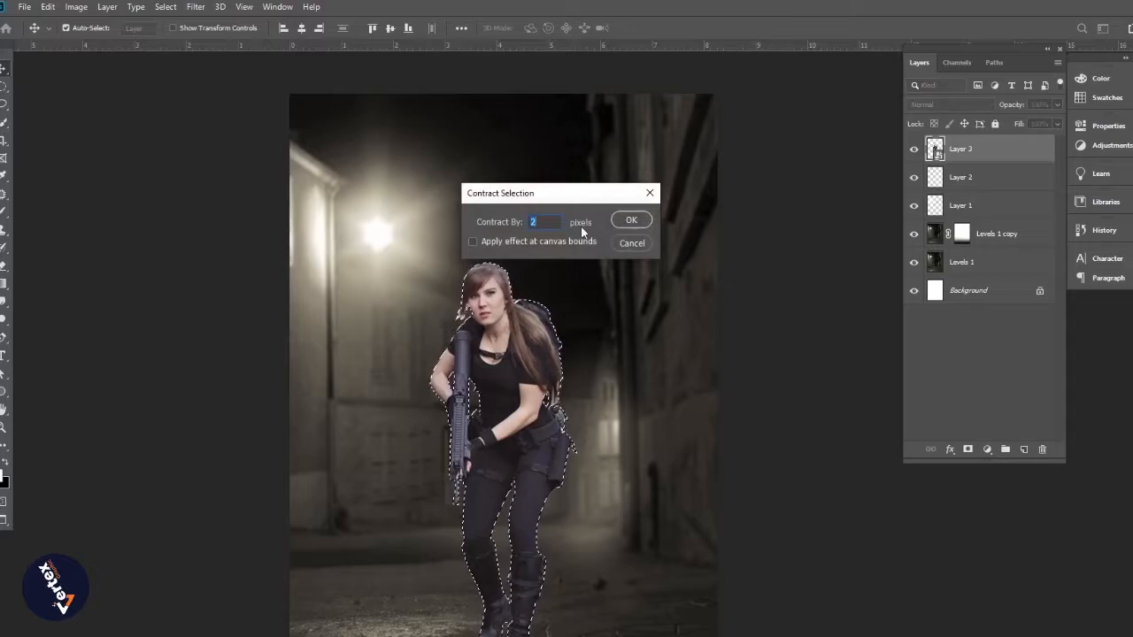
key("Return")
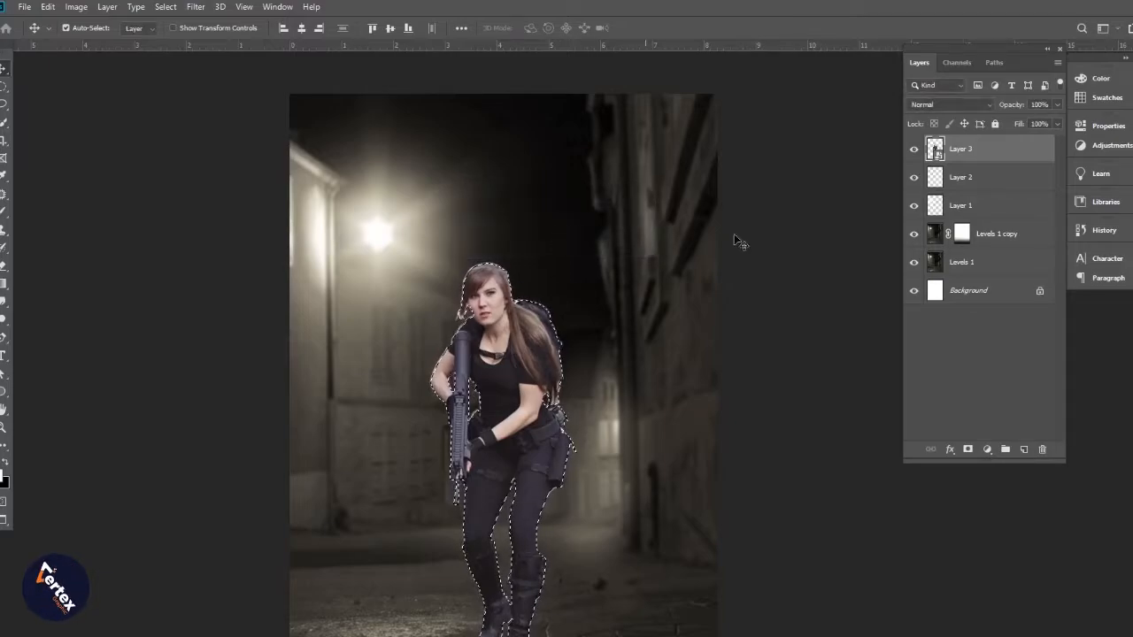
left_click(967, 448)
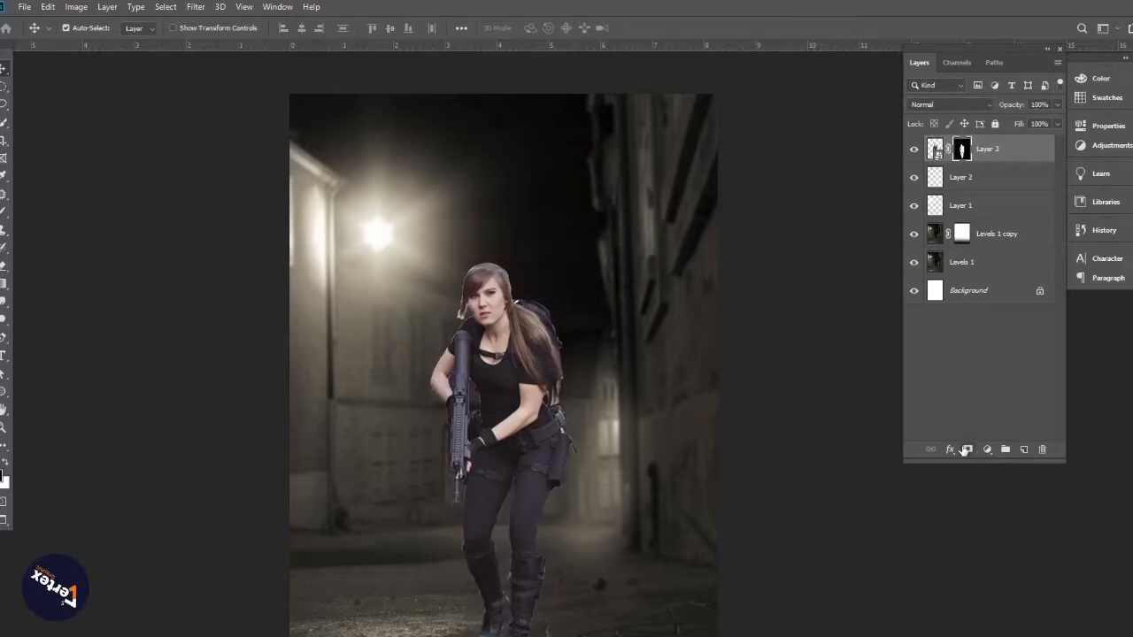
Step: Compare the woman's edges with her layer mask disabled and enabled
right_click(962, 155)
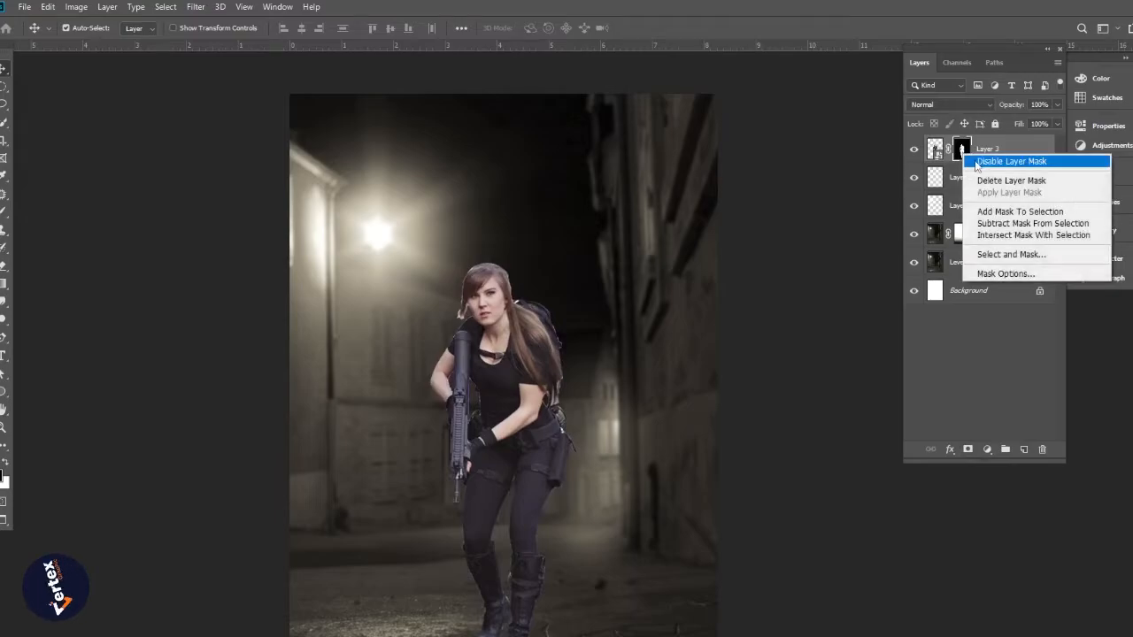
left_click(979, 163)
right_click(971, 152)
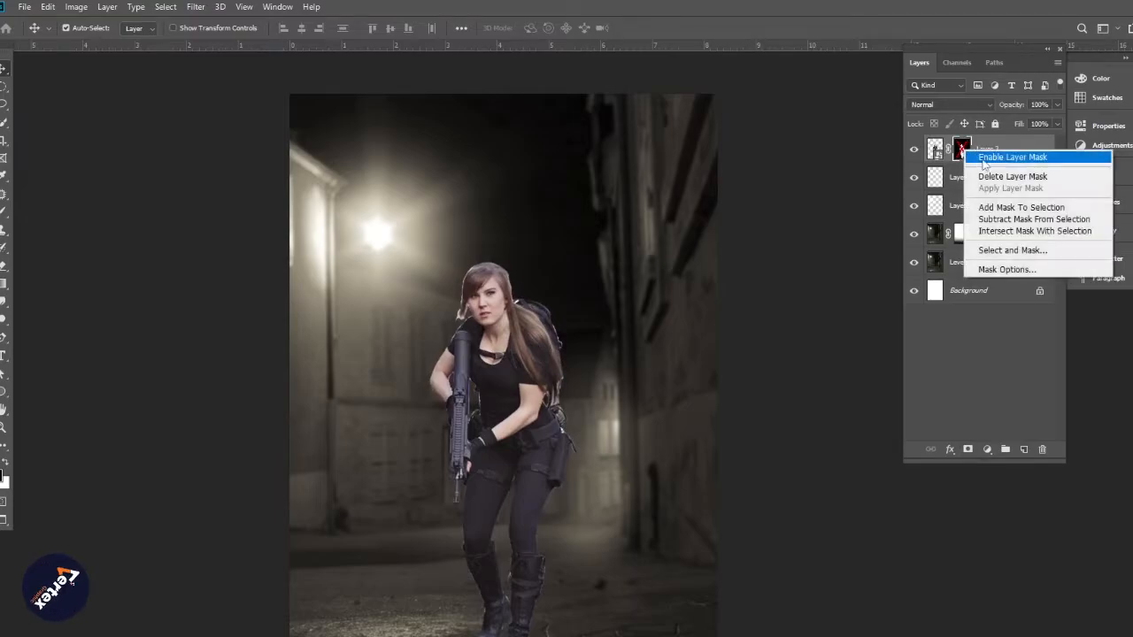
left_click(984, 161)
Step: Open the Camera Raw Filter on the woman's layer and set Exposure -0.20, Contrast +23, Highlights -24 and Shadows -100
key("ctrl+plus")
mouse_move(514, 349)
left_mouse_down()
mouse_move(514, 189)
mouse_move(503, 331)
left_mouse_up()
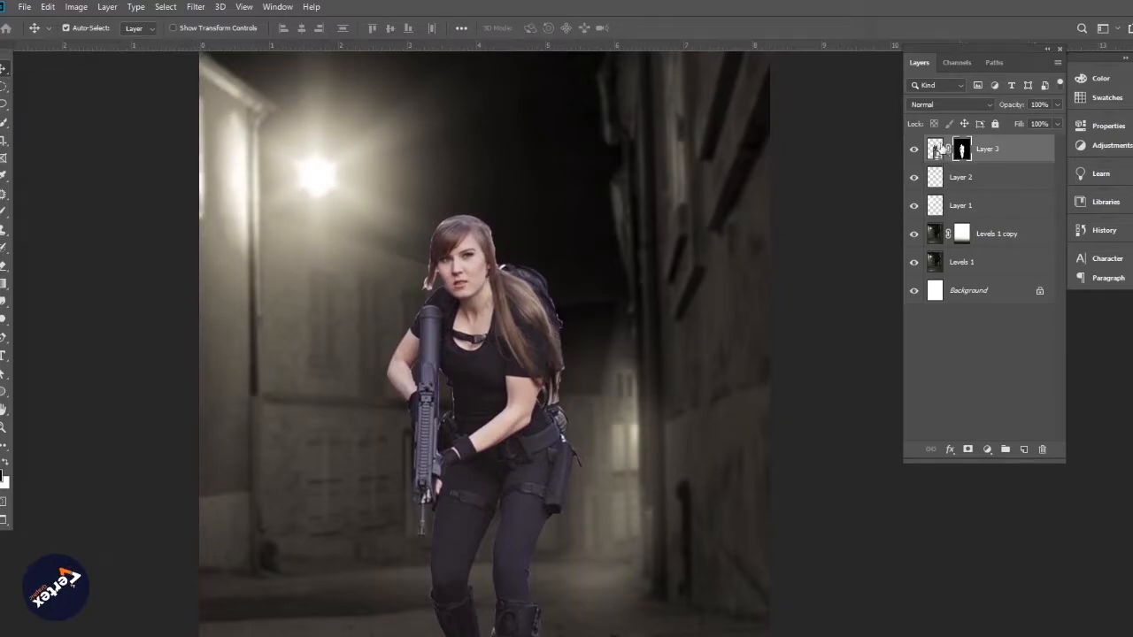
left_click(195, 8)
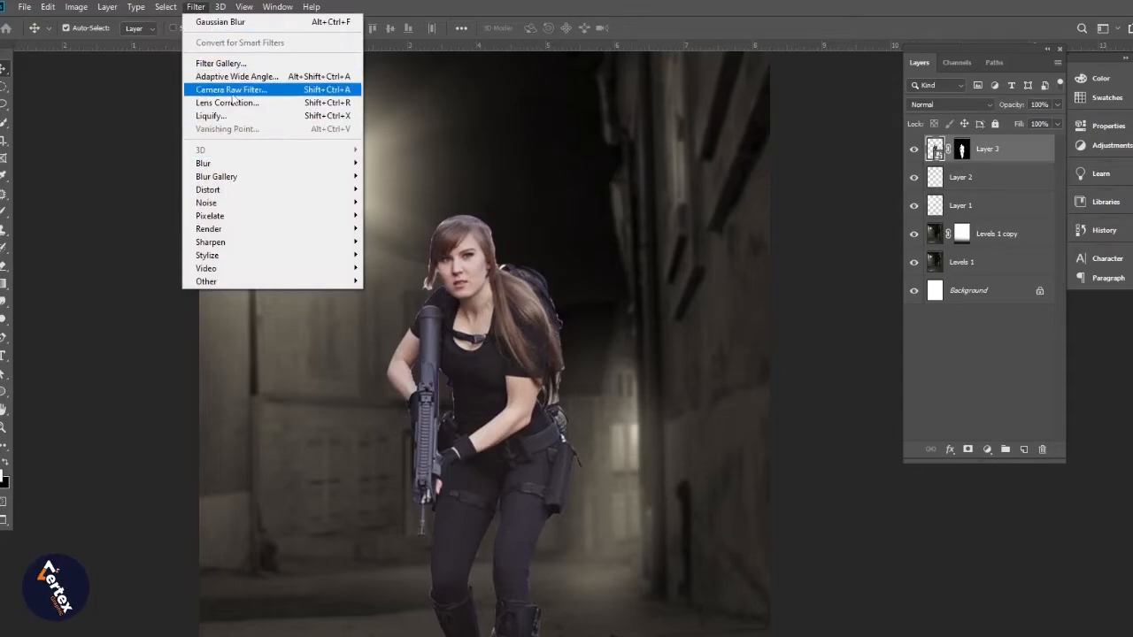
left_click(278, 93)
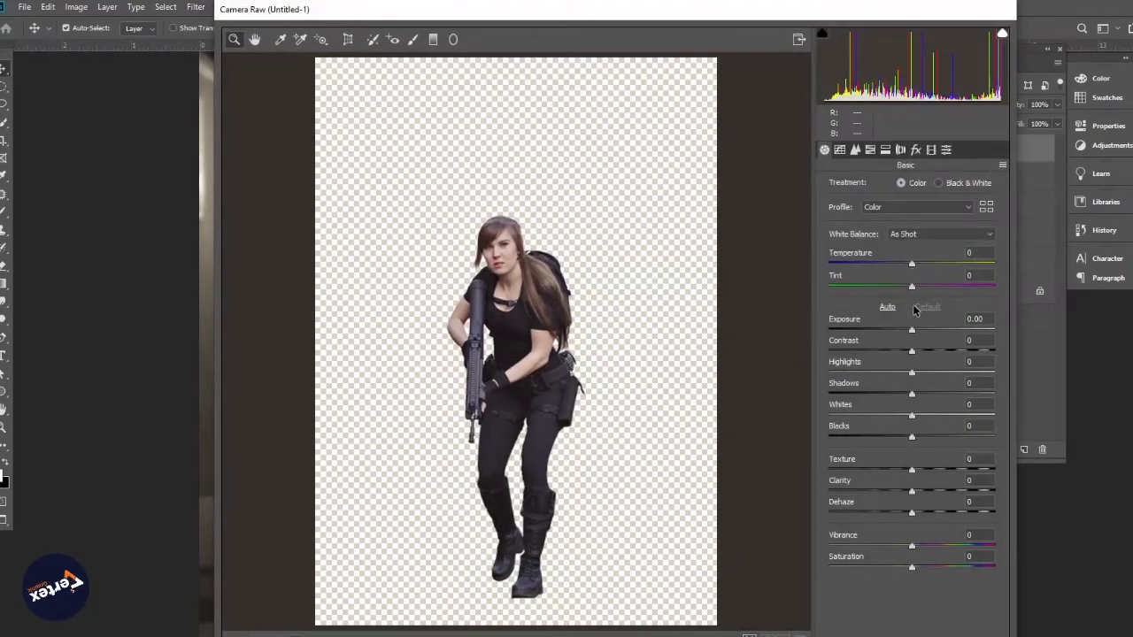
left_click_drag(912, 328, 808, 402)
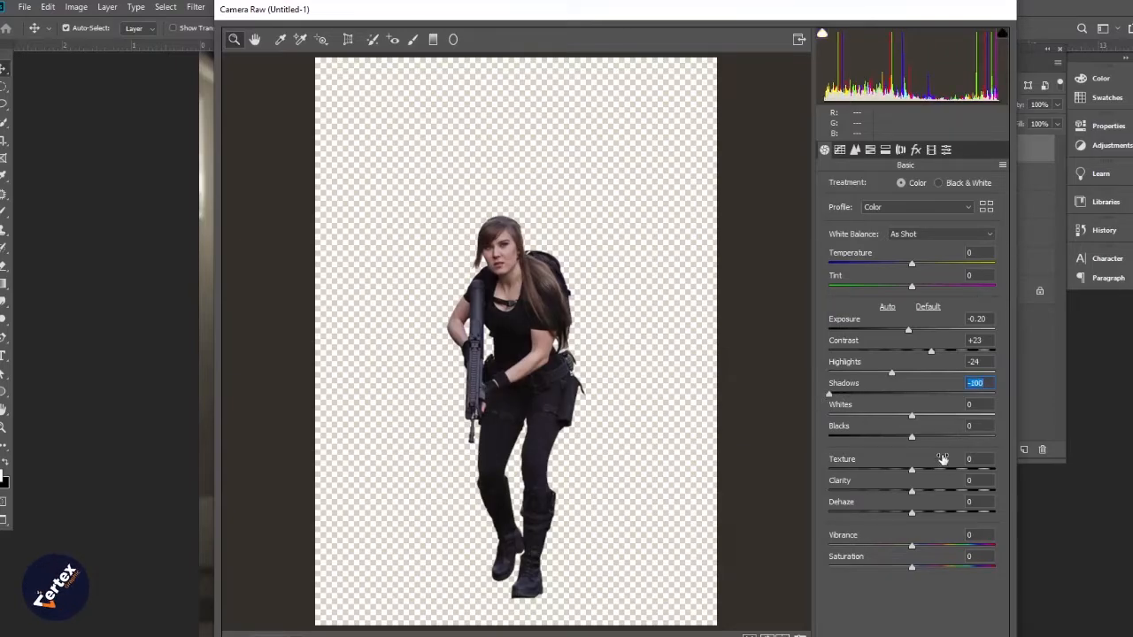
Step: Set Texture to +32 and Clarity to +18 for the woman and apply the Camera Raw Filter
left_click_drag(911, 470, 947, 474)
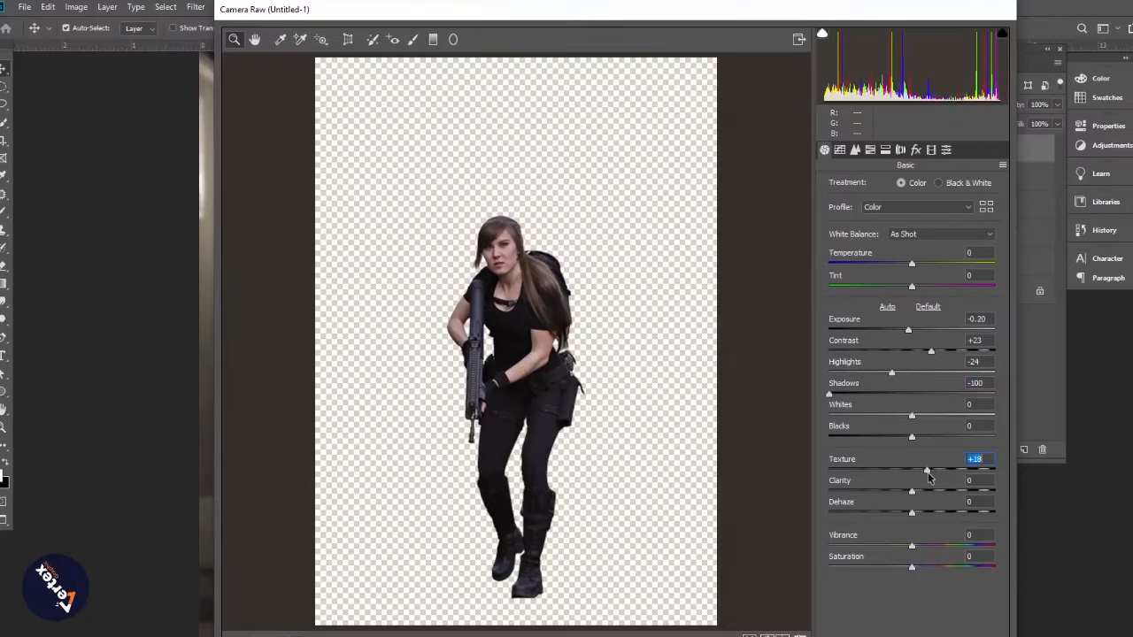
left_click_drag(912, 492, 926, 493)
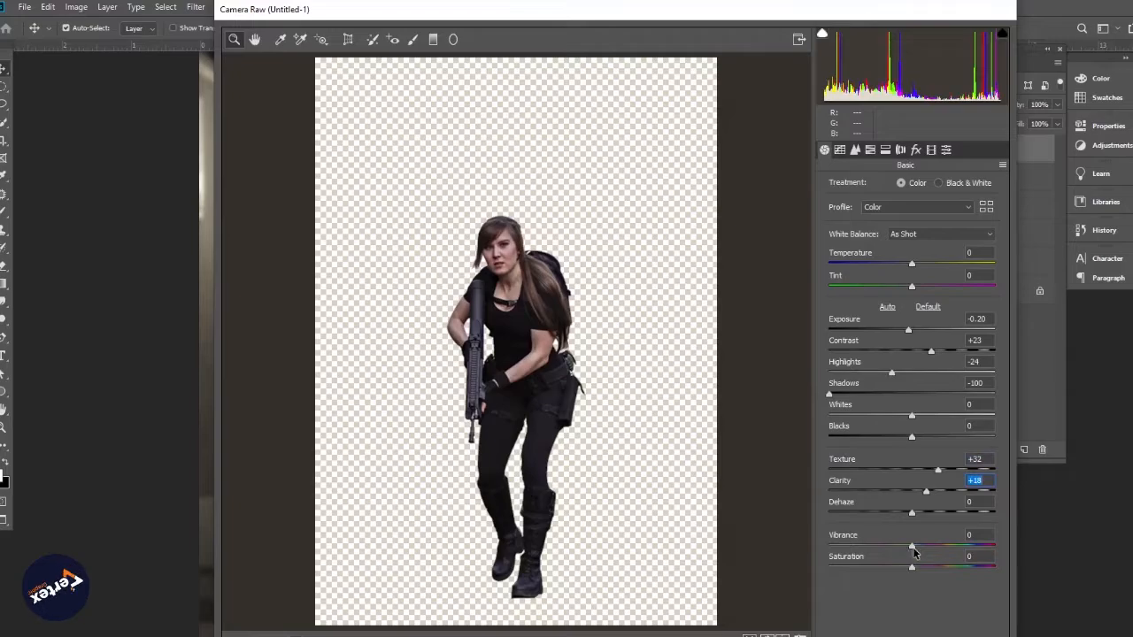
key("Return")
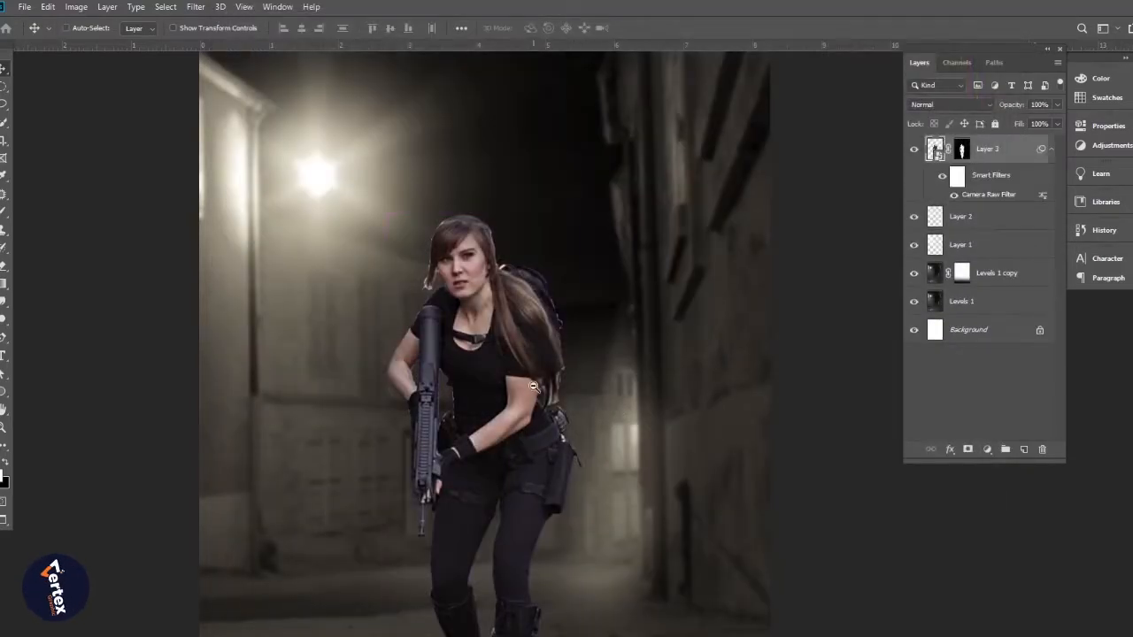
Step: Collapse the woman's smart filter list and clip a Levels adjustment to her layer with the shadow input level at 5
key("ctrl+minus")
left_click_drag(532, 381, 537, 354)
key("ctrl+plus")
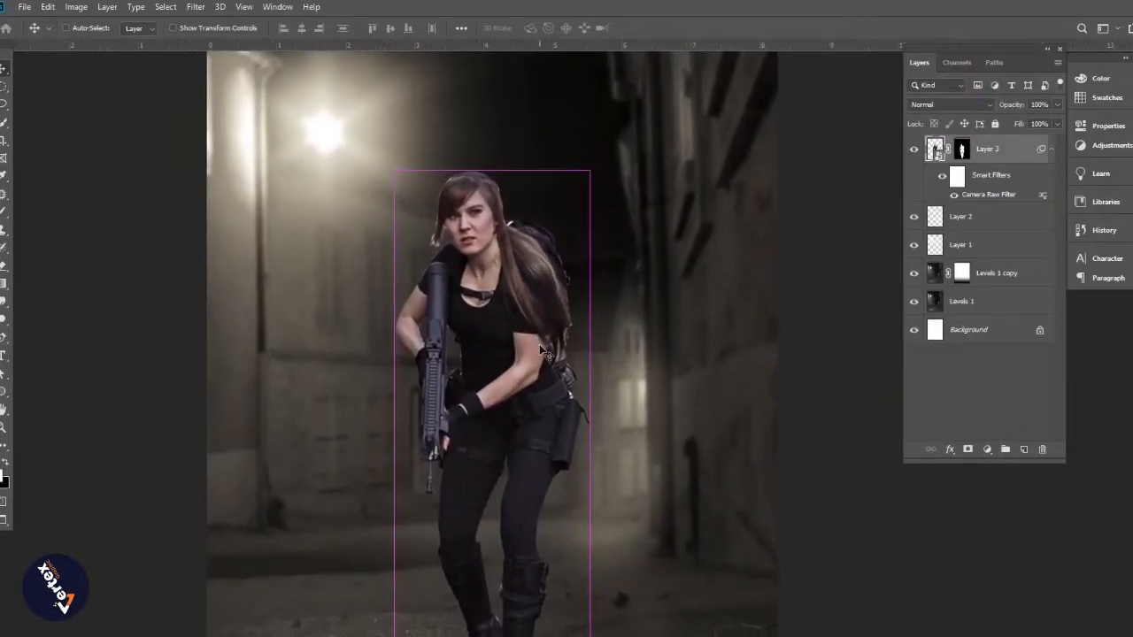
left_click(1052, 149)
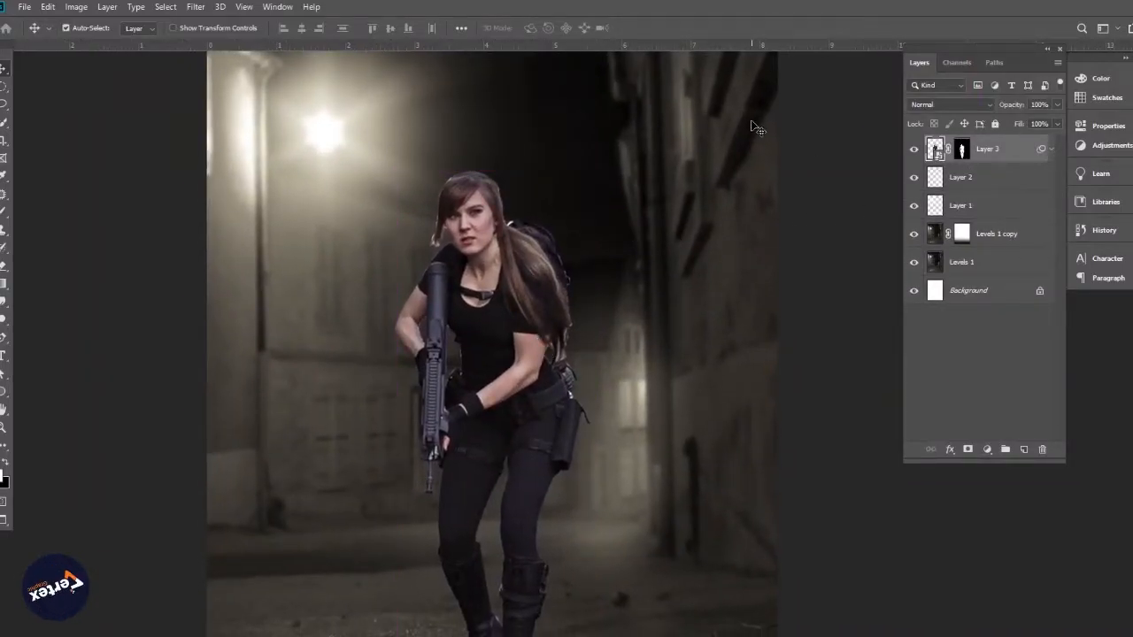
left_click(986, 451)
left_click(1007, 263)
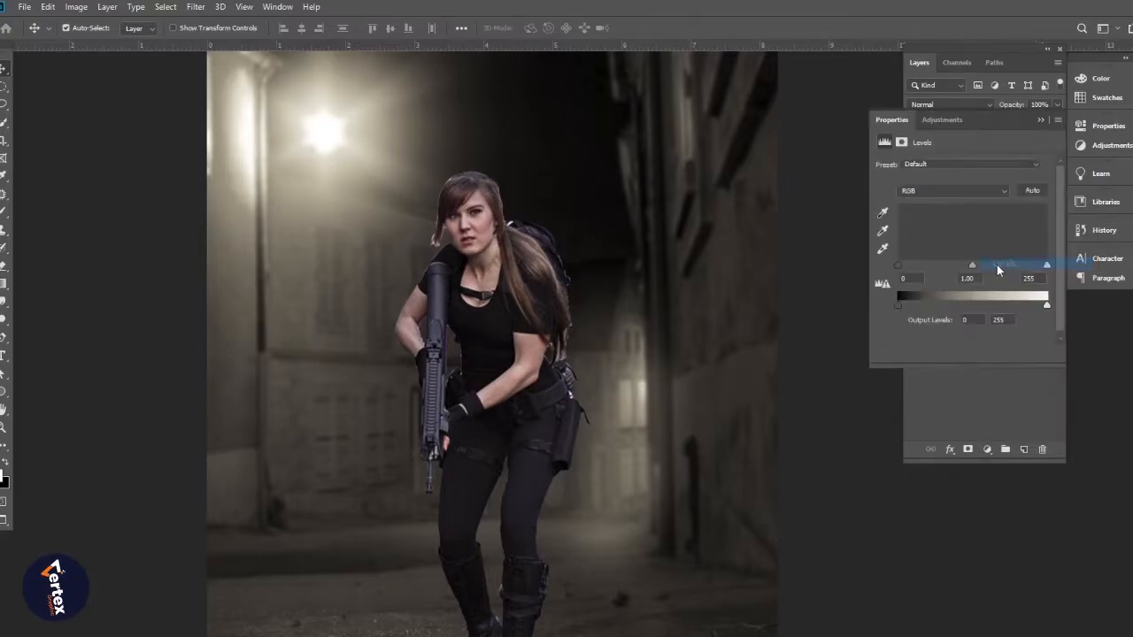
left_click(962, 355)
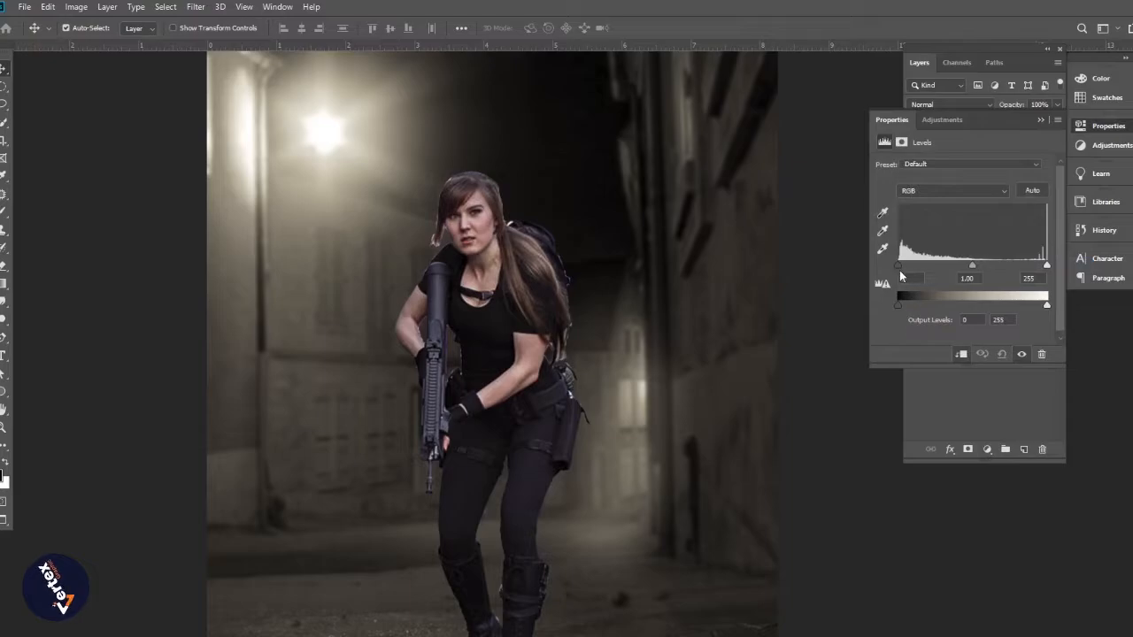
mouse_move(899, 266)
left_mouse_down()
mouse_move(925, 266)
mouse_move(882, 267)
mouse_move(901, 272)
left_mouse_up()
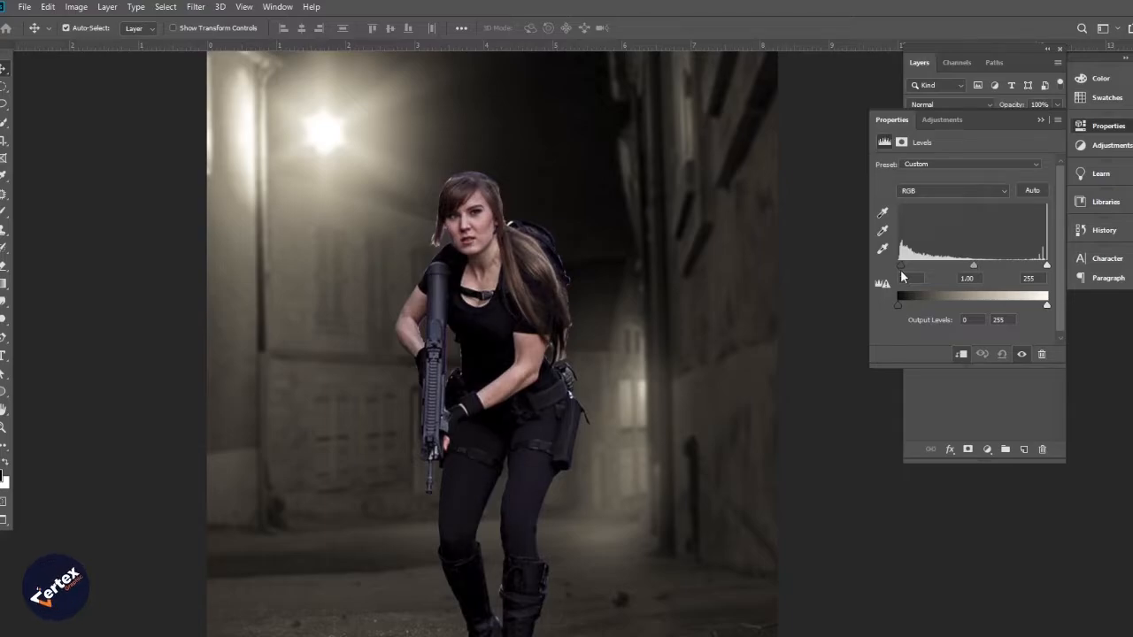
Step: Compare the woman with and without the Levels adjustment and examine how she blends into the whole scene
left_click(1022, 355)
left_click(1022, 355)
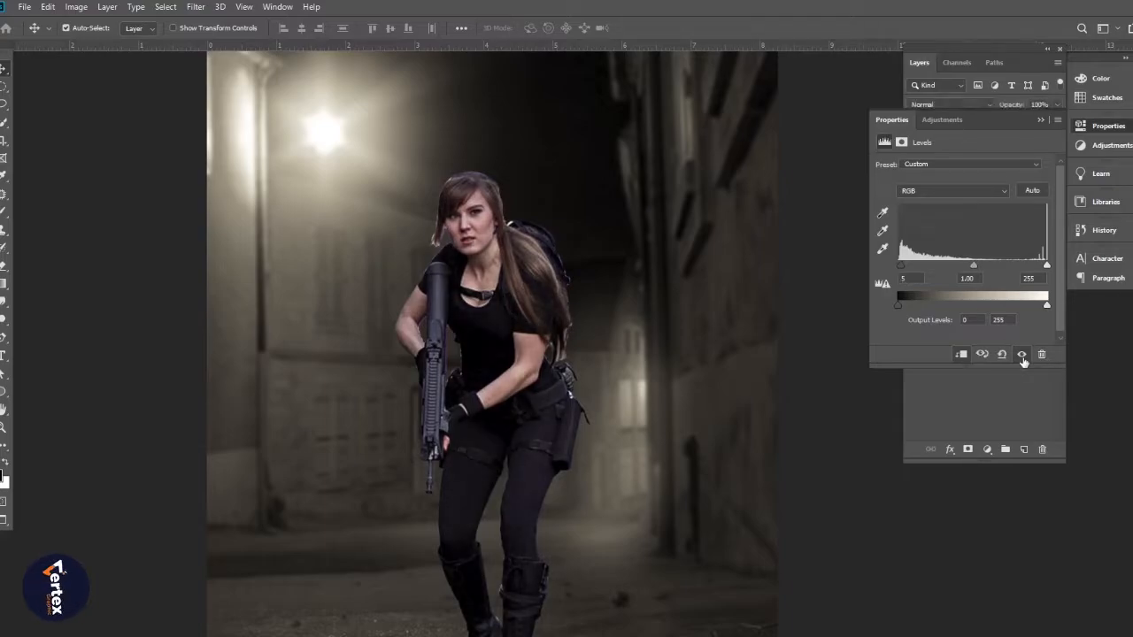
left_click(1044, 125)
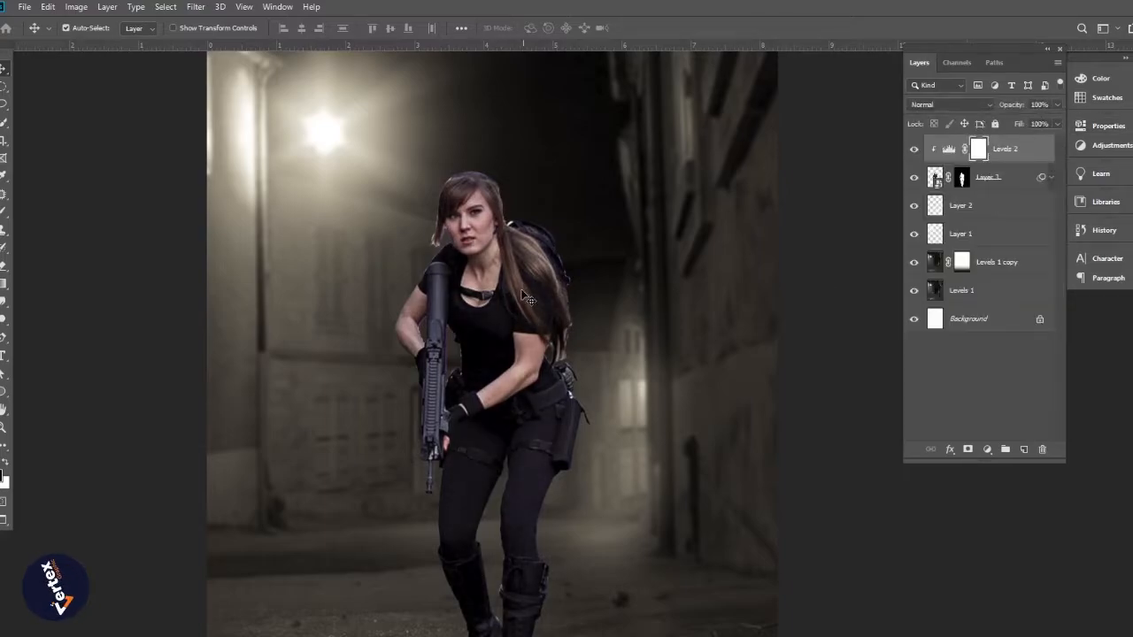
left_click(478, 266, "ctrl")
scroll(489, 270, "down", 4)
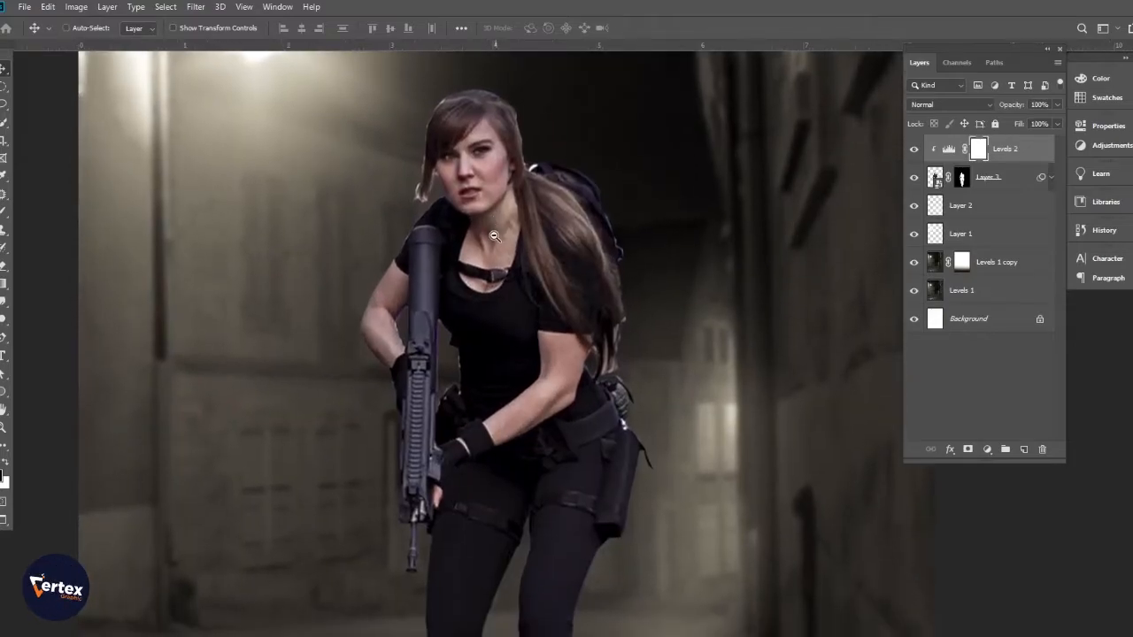
scroll(488, 239, "down", 2)
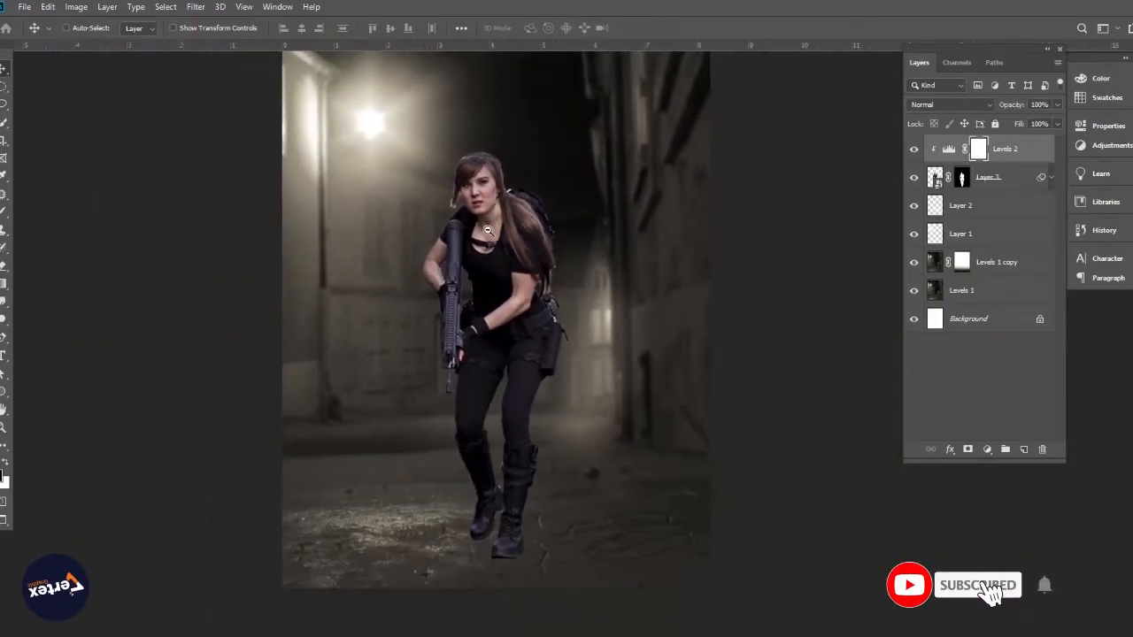
left_click_drag(500, 264, 505, 285)
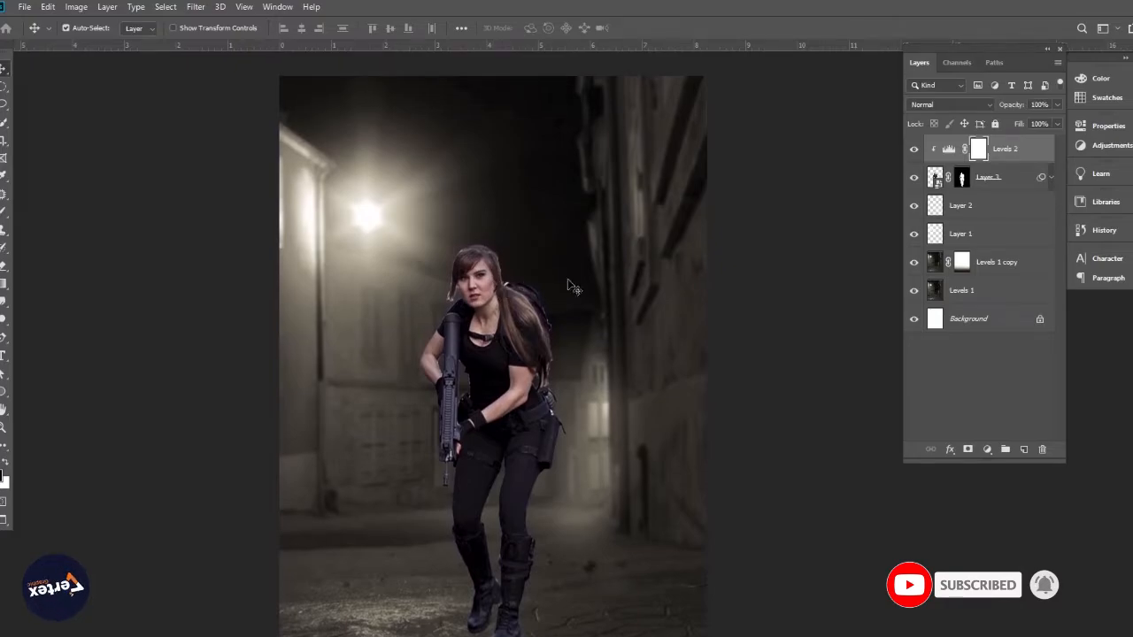
left_click(1023, 184)
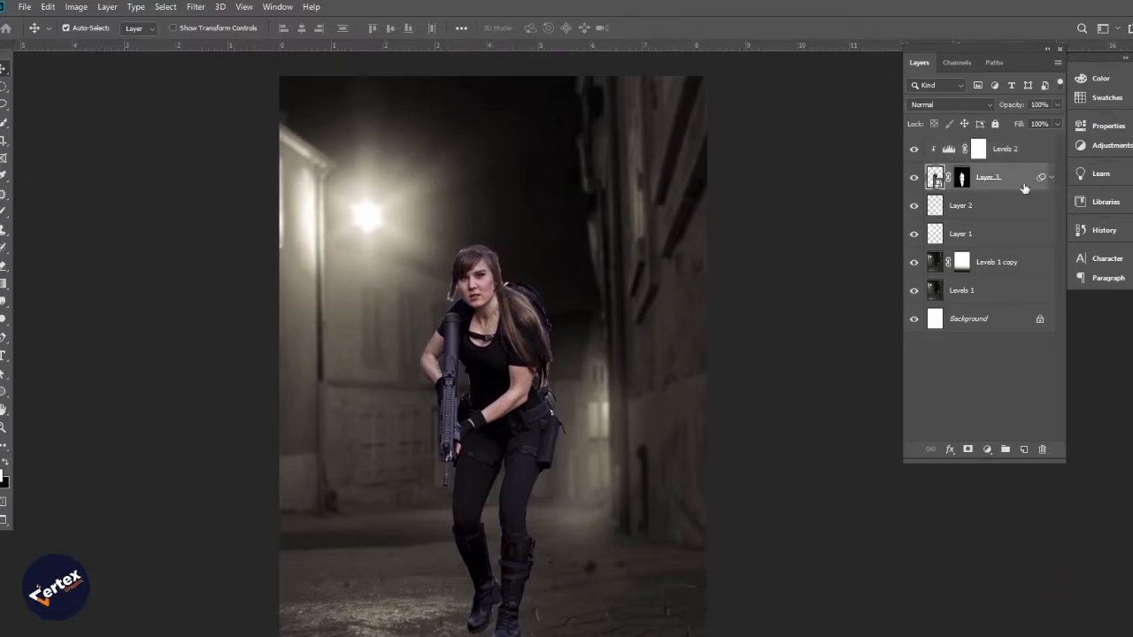
double_click(1023, 184)
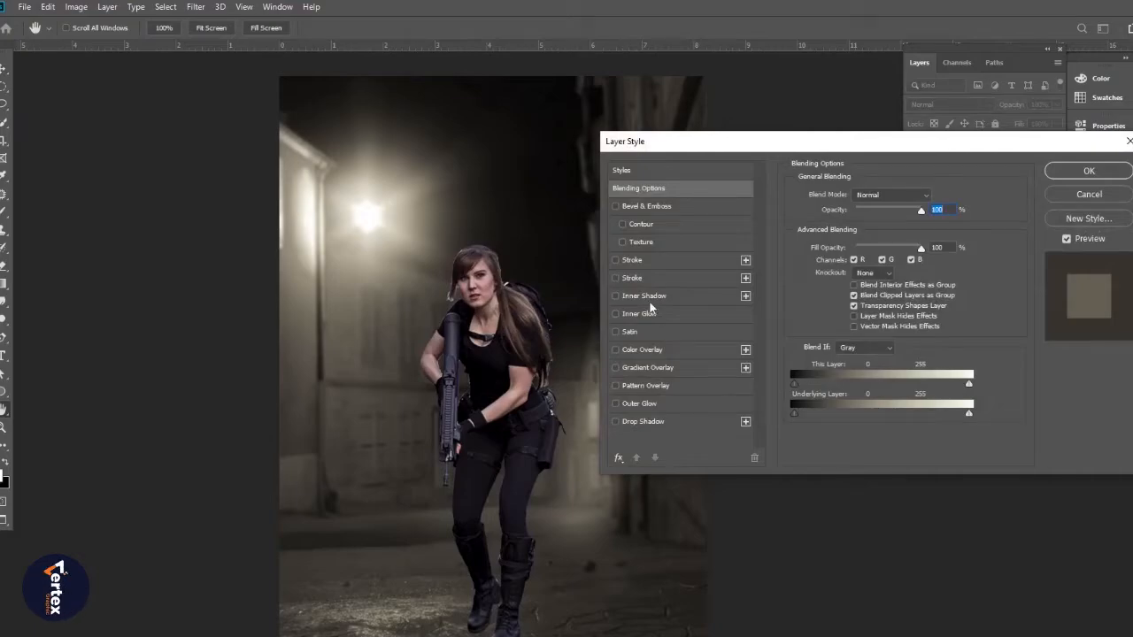
left_click(643, 207)
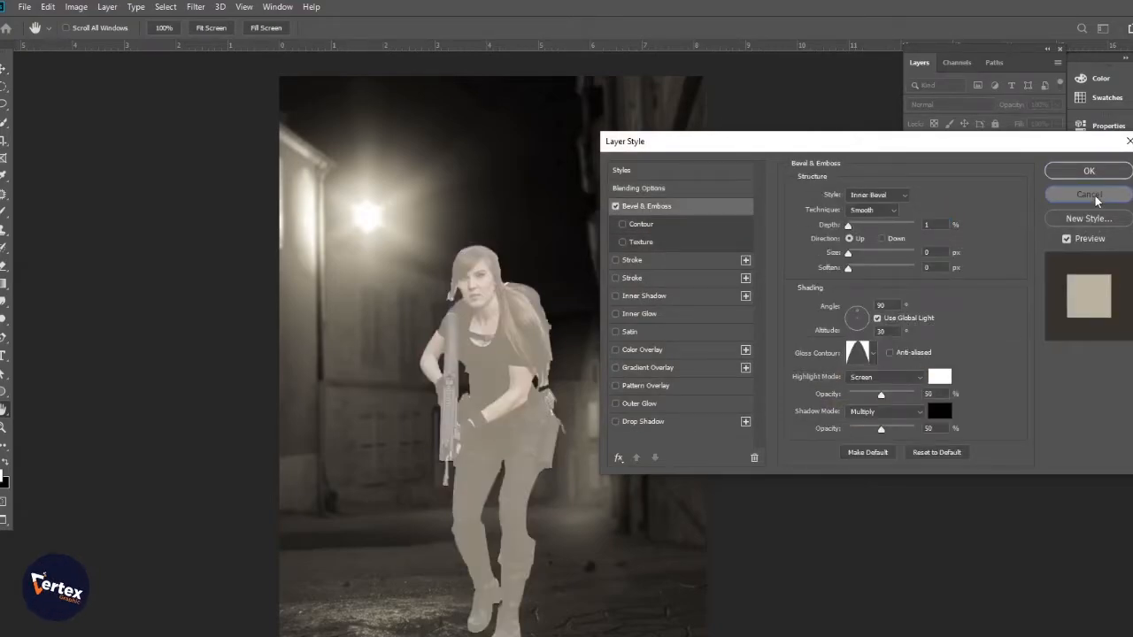
left_click(1088, 170)
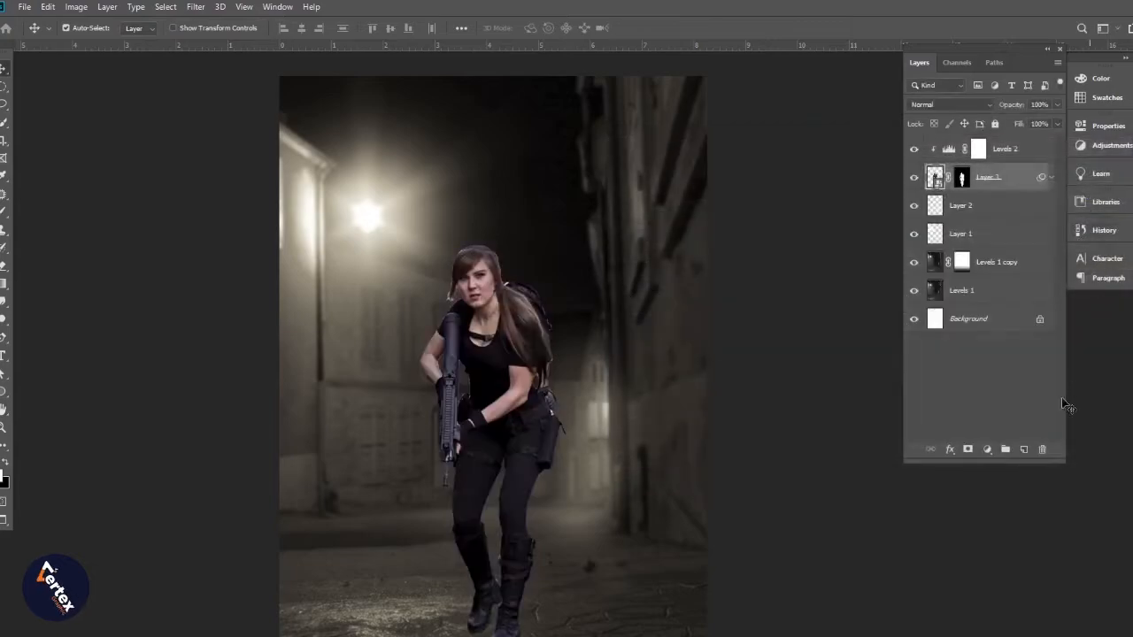
Step: Add a Bevel & Emboss effect to the woman's layer with the Outer Bevel style, Smooth technique and 1% depth
left_click(950, 450)
left_click(966, 488)
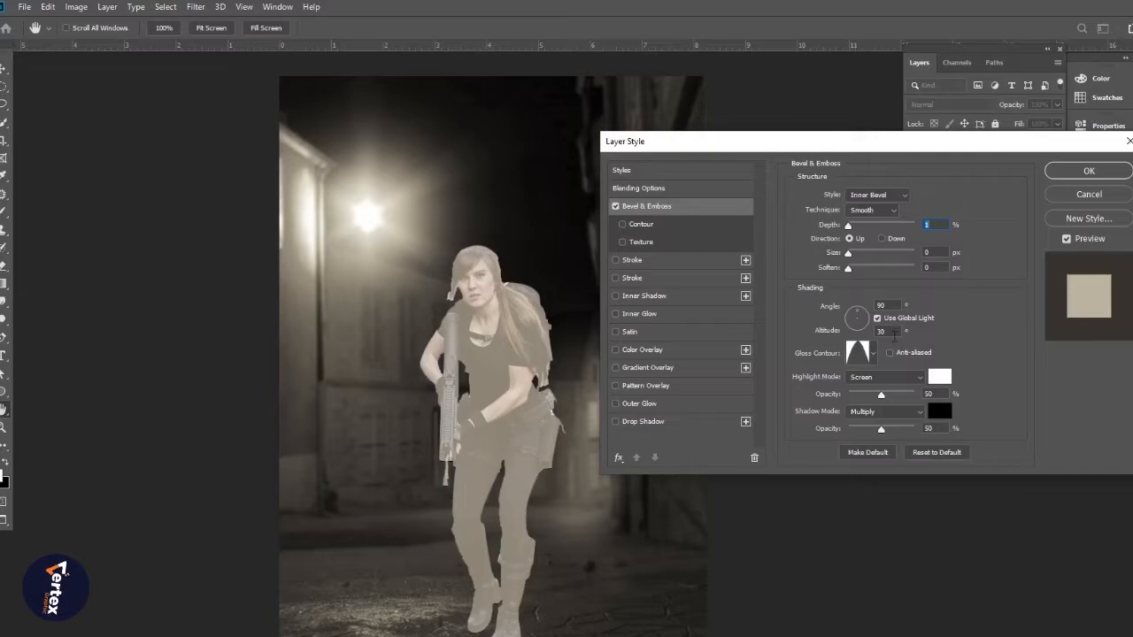
left_click(893, 196)
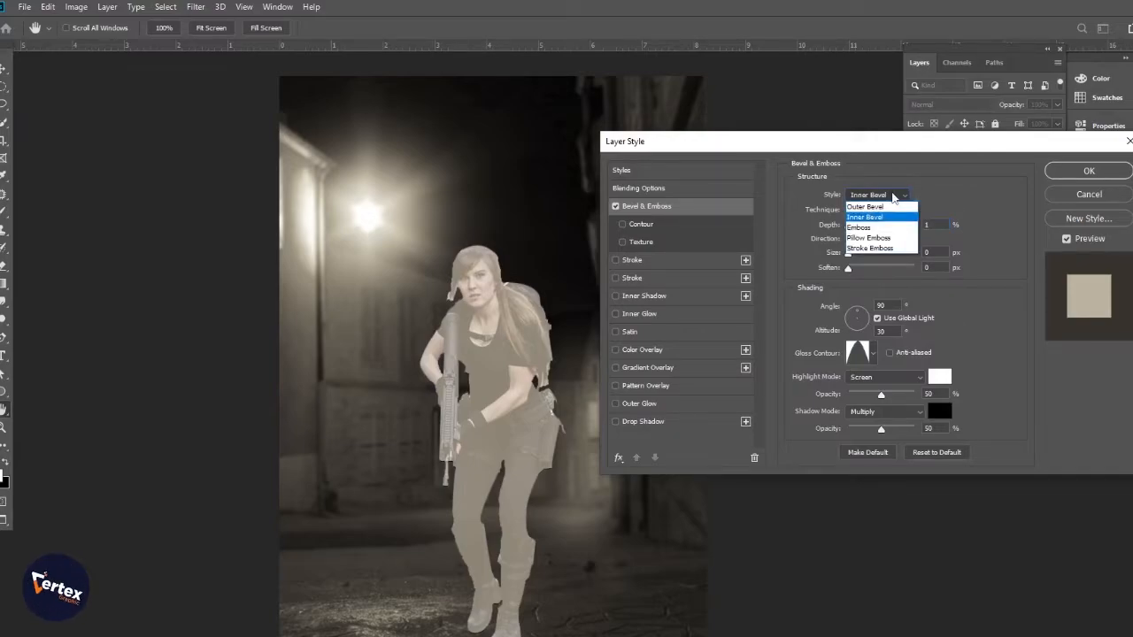
left_click(884, 206)
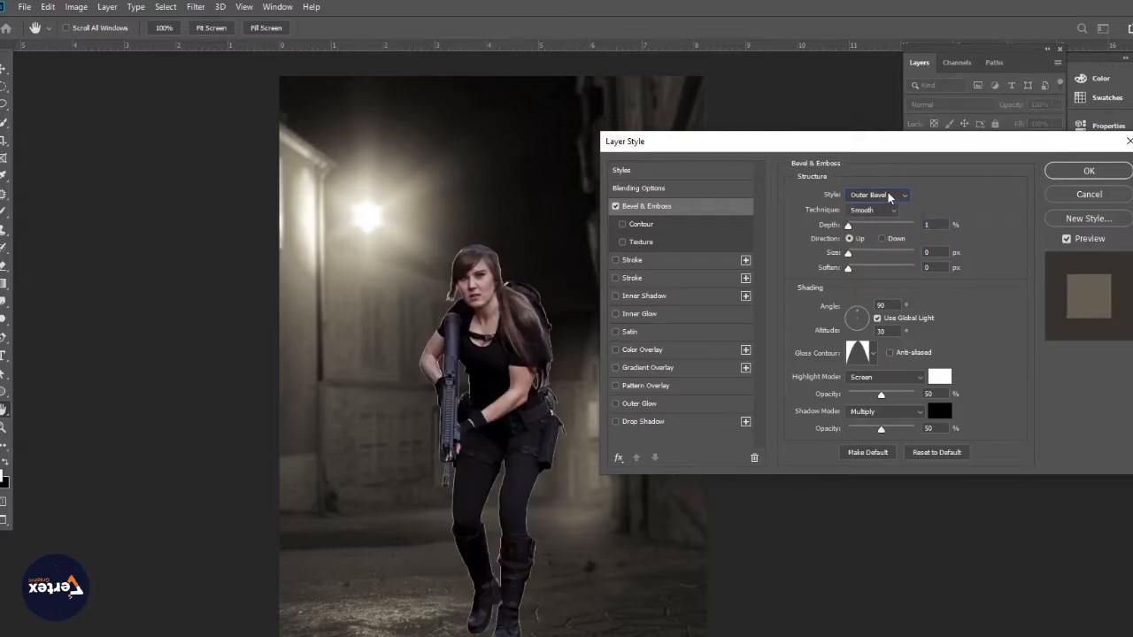
left_click(616, 207)
left_click(616, 207)
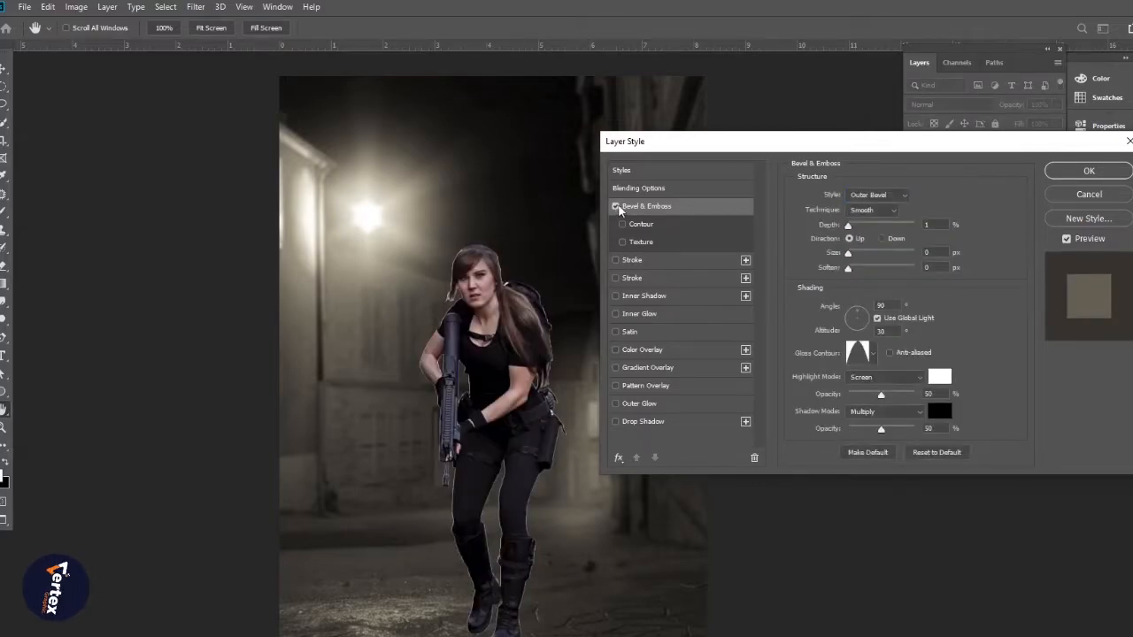
left_click(889, 214)
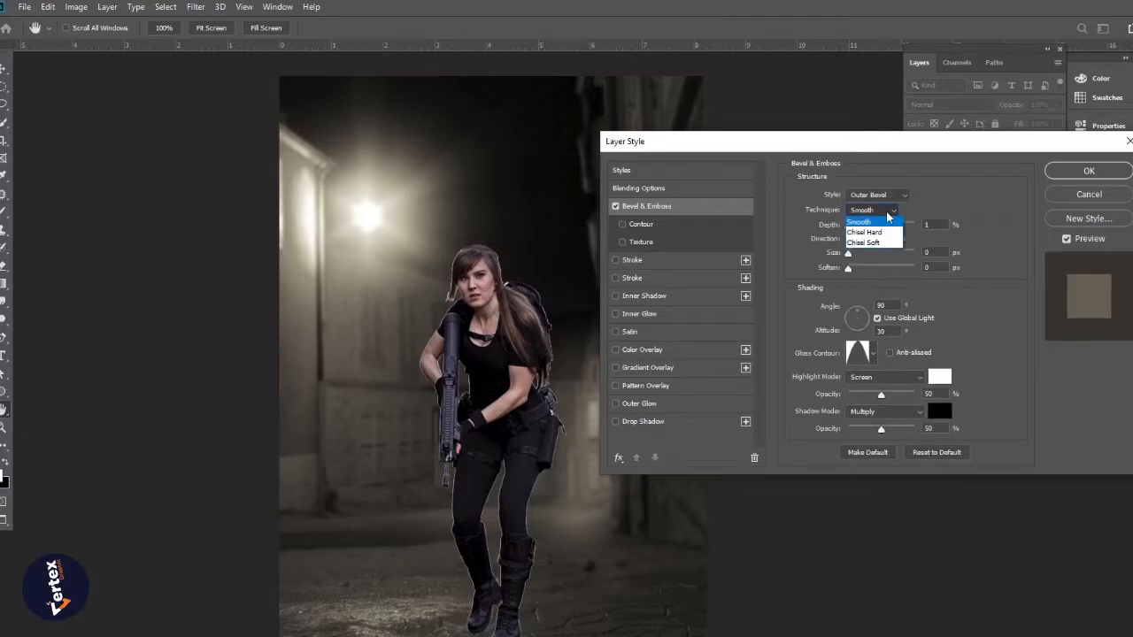
left_click(888, 217)
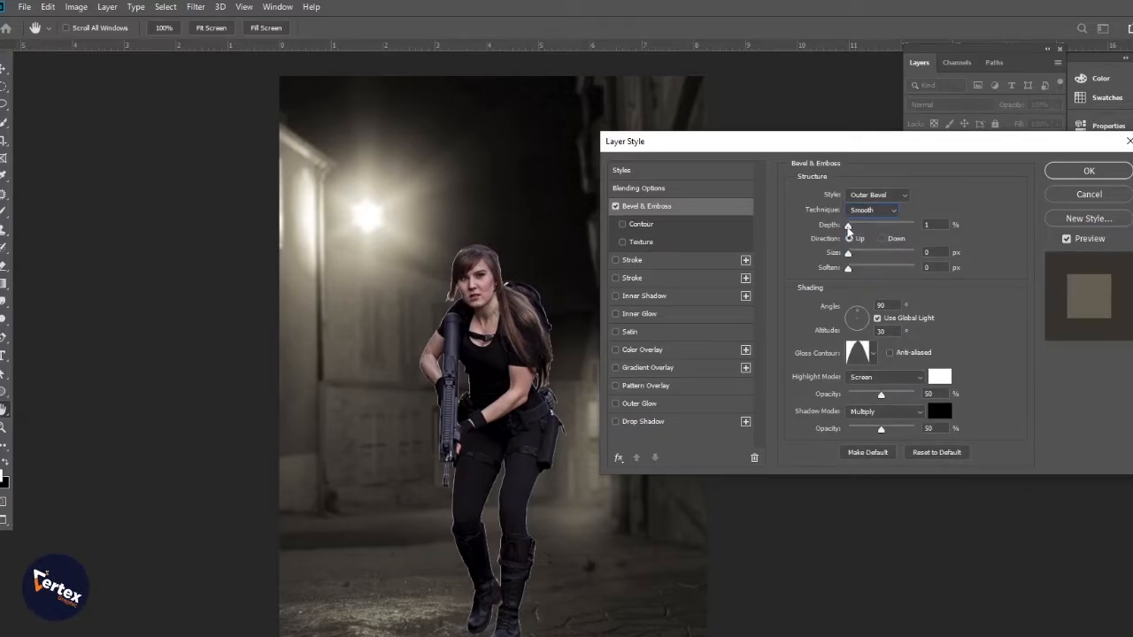
left_click_drag(848, 227, 814, 227)
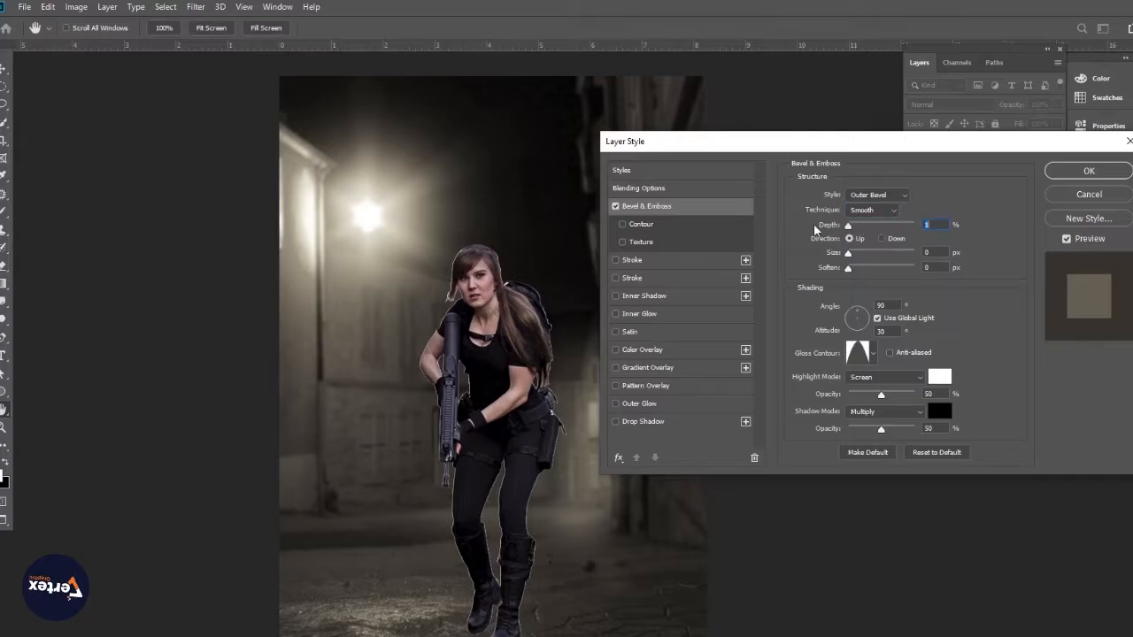
Step: Try the Inner Bevel style on the woman and return the effect to Outer Bevel
left_click(900, 198)
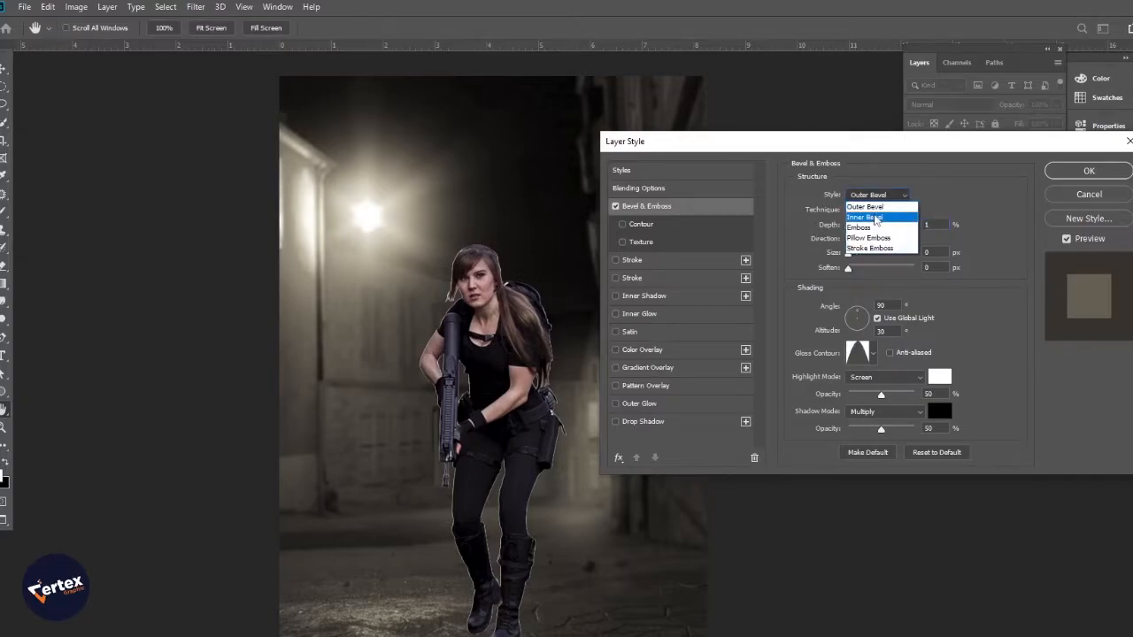
left_click(873, 214)
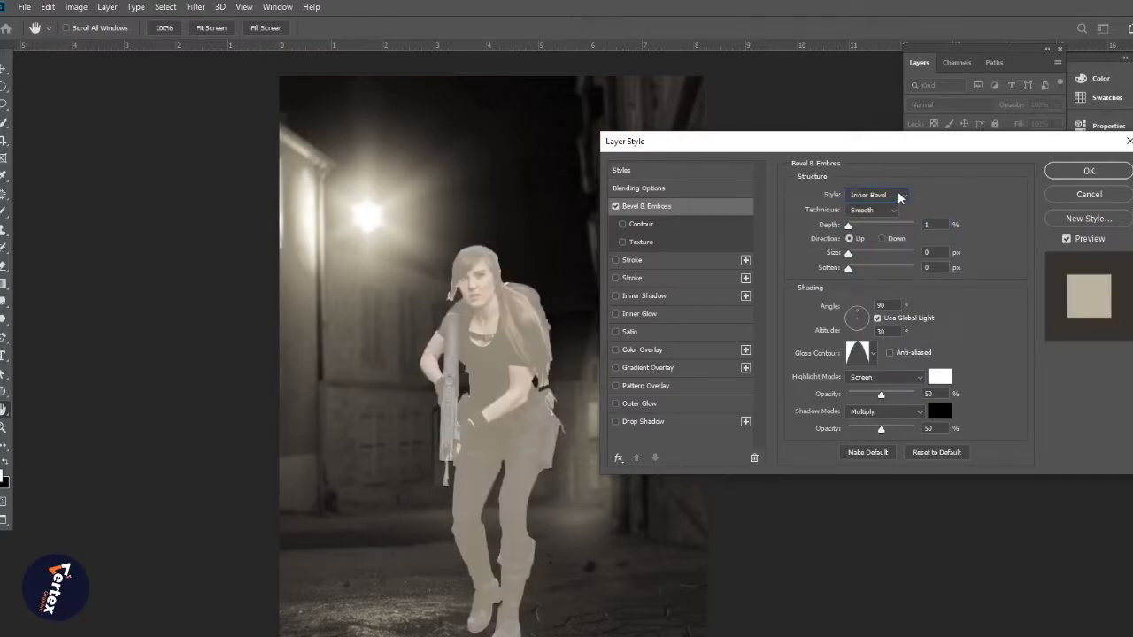
left_click(900, 197)
left_click(885, 213)
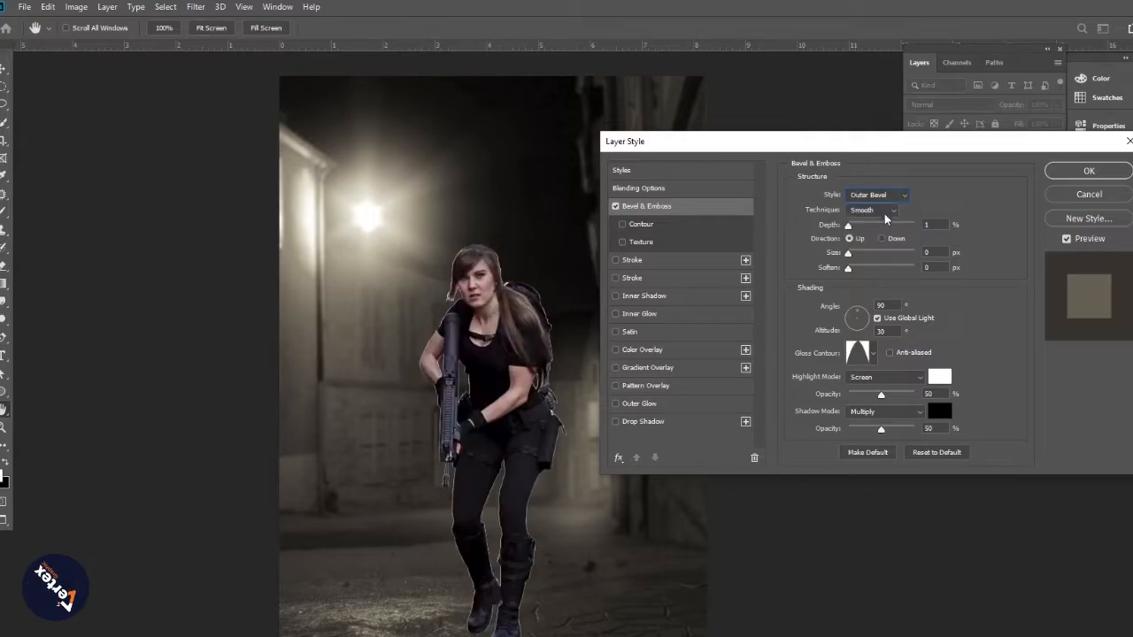
Step: Try several gloss contours for the bevel, choose Cove - Shallow and apply the effect to the woman's layer
left_click(872, 351)
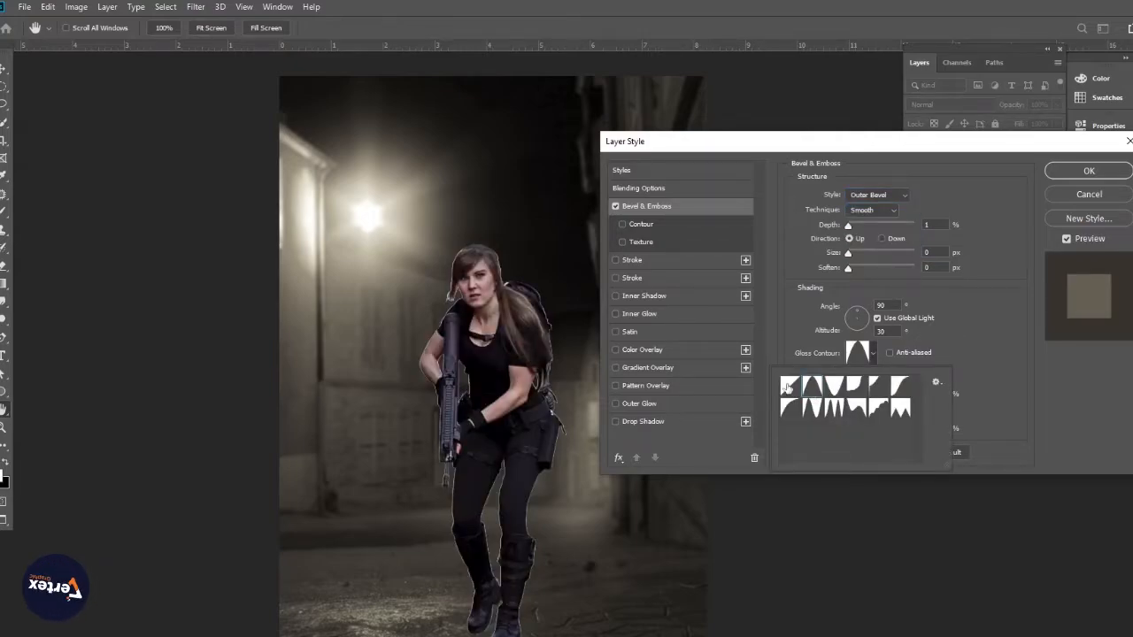
left_click(787, 388)
left_click(834, 391)
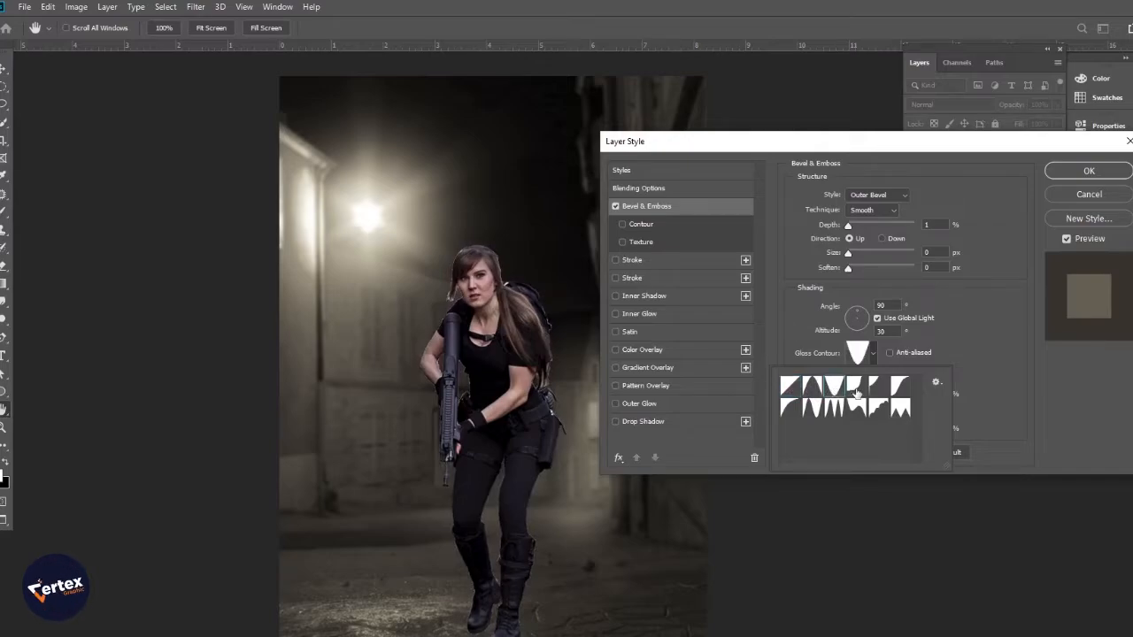
left_click(881, 390)
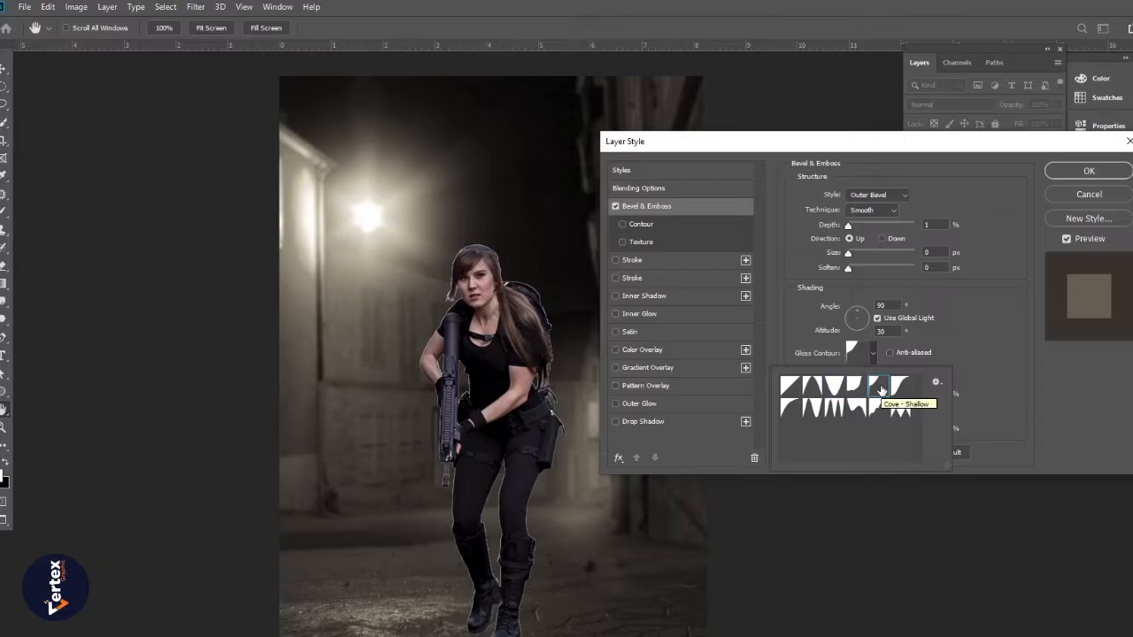
left_click(1089, 173)
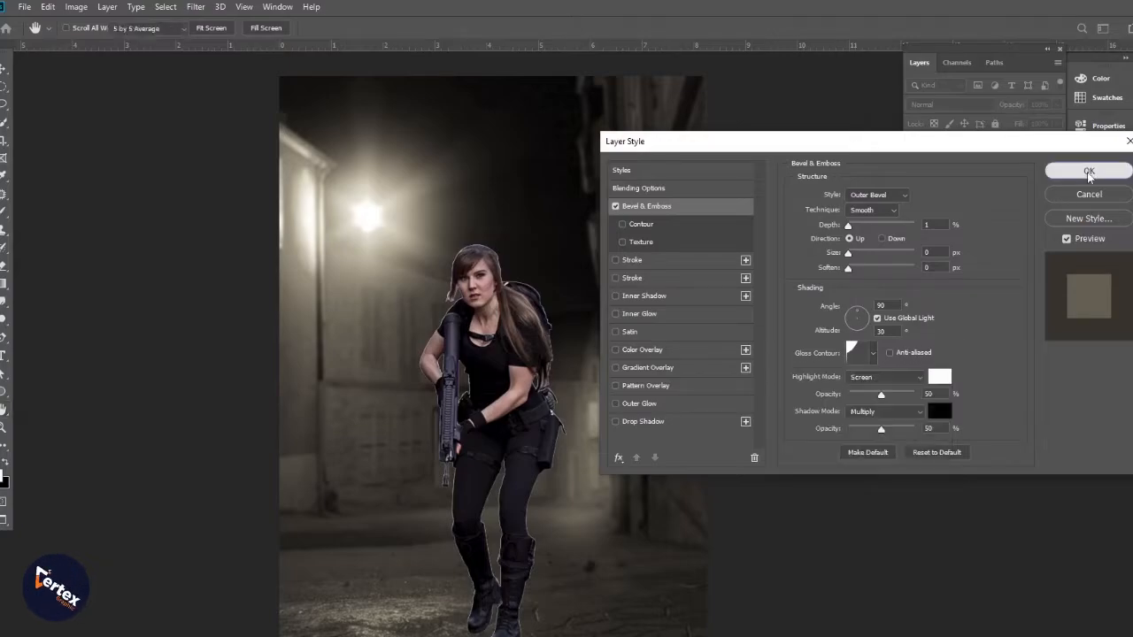
left_click(1089, 174)
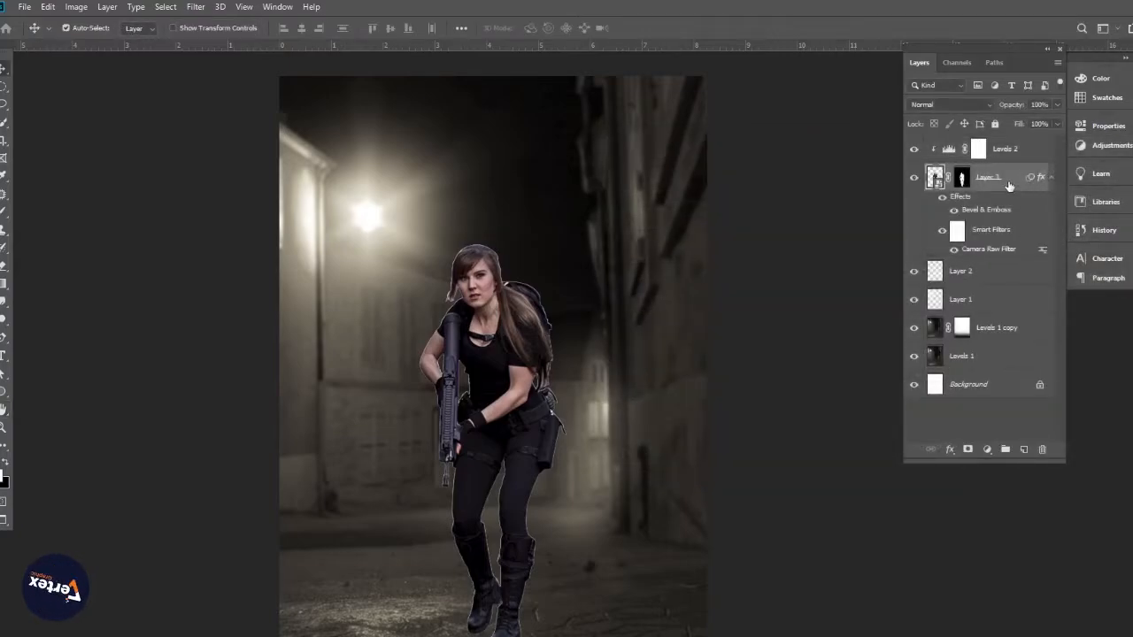
Step: Try to split the woman's Bevel & Emboss effect into separate layers and undo the split
right_click(1008, 184)
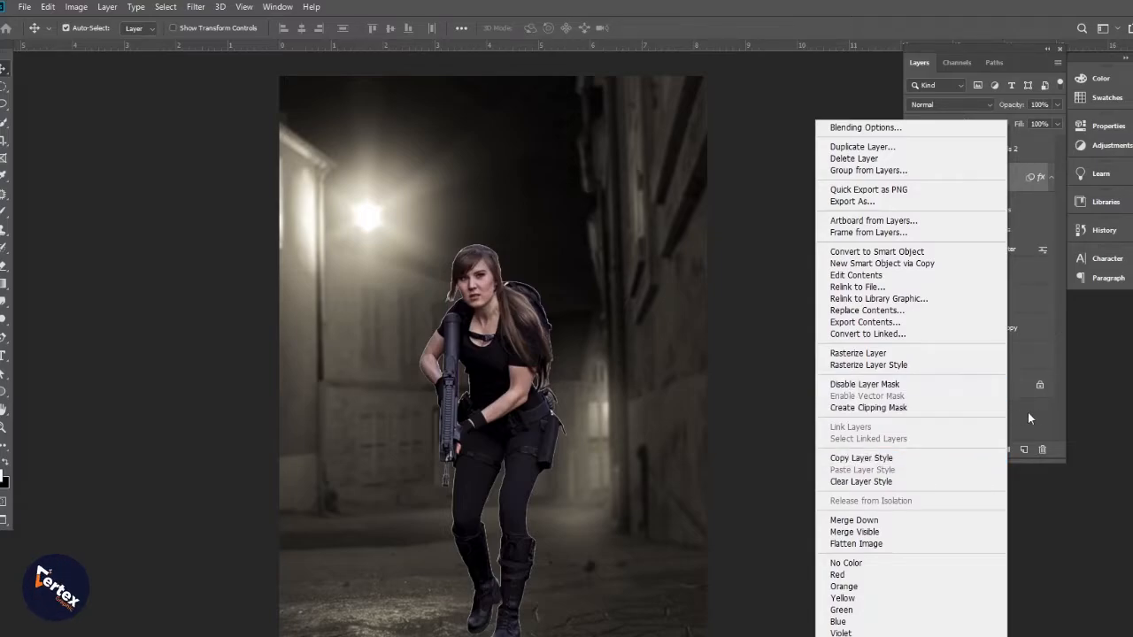
left_click(1041, 326)
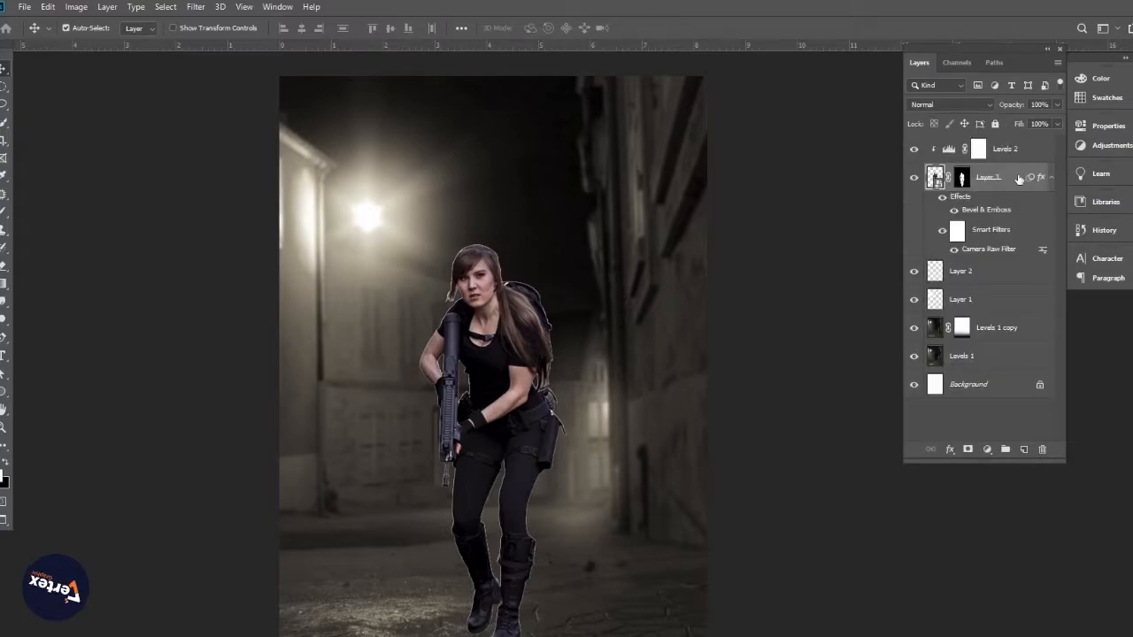
right_click(994, 212)
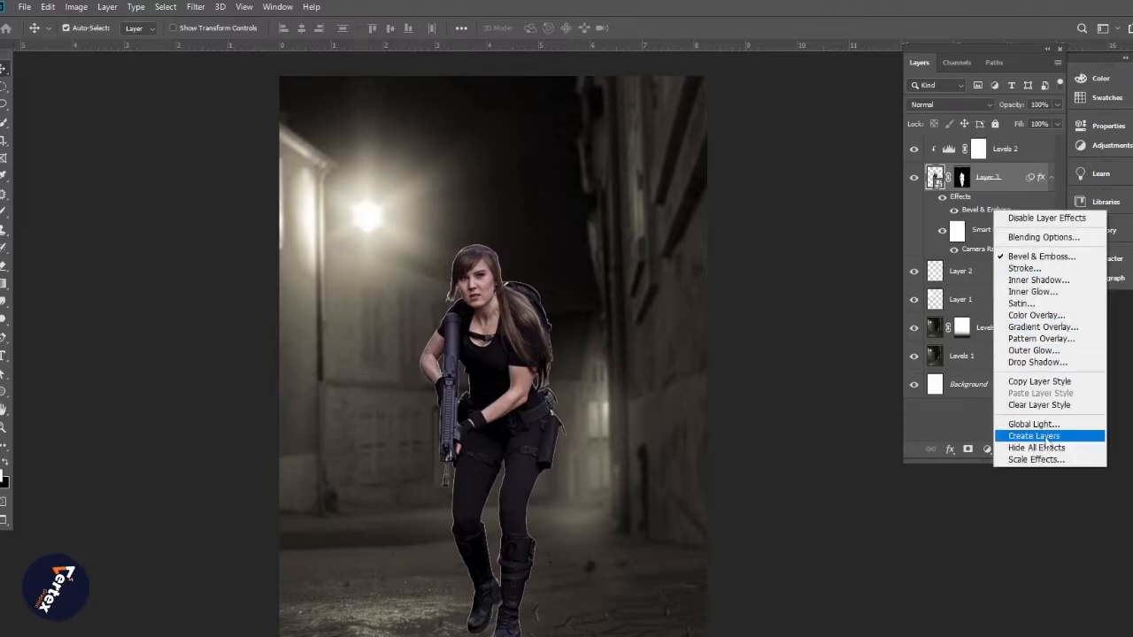
left_click(1033, 437)
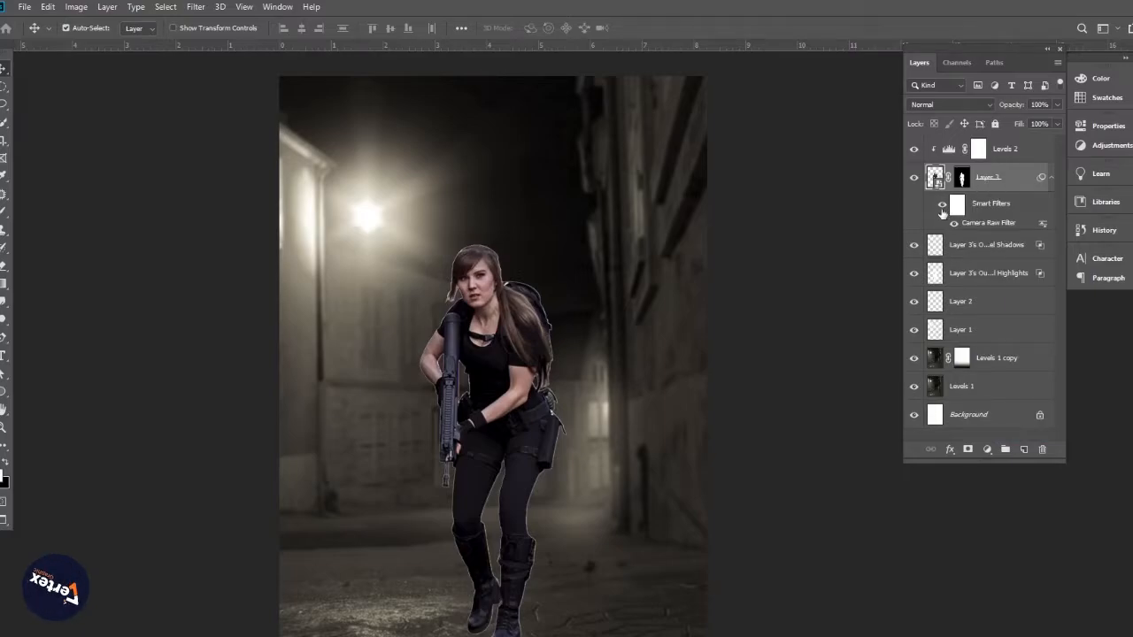
key("ctrl+z")
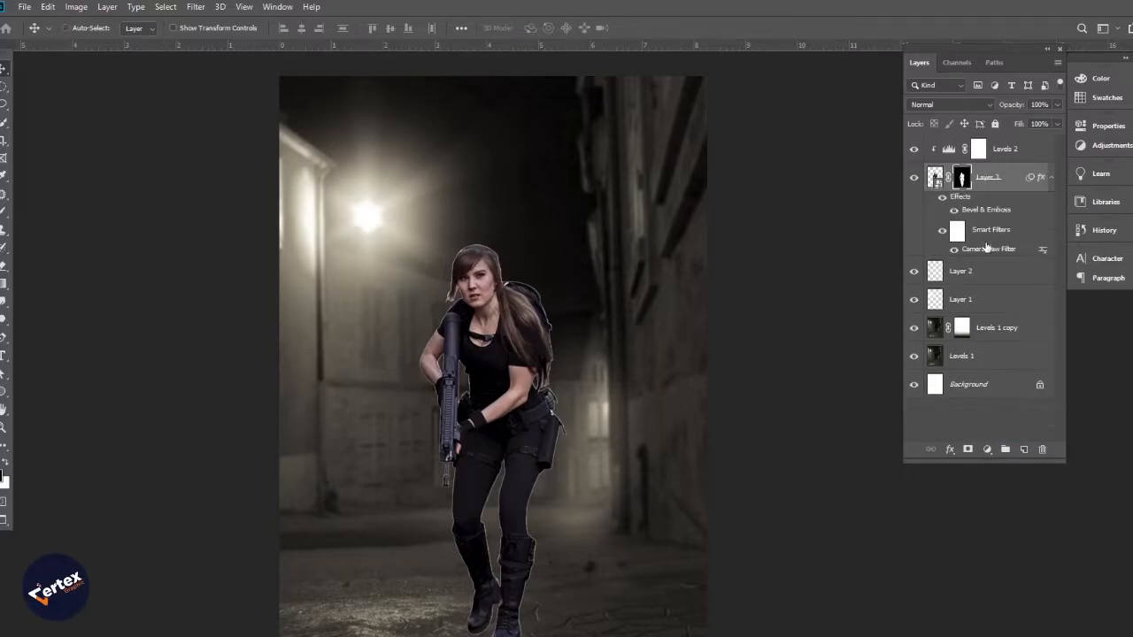
Step: Turn the woman's Bevel & Emboss effect into separate layers and compare the edge light with the highlights layer hidden and shown
right_click(987, 216)
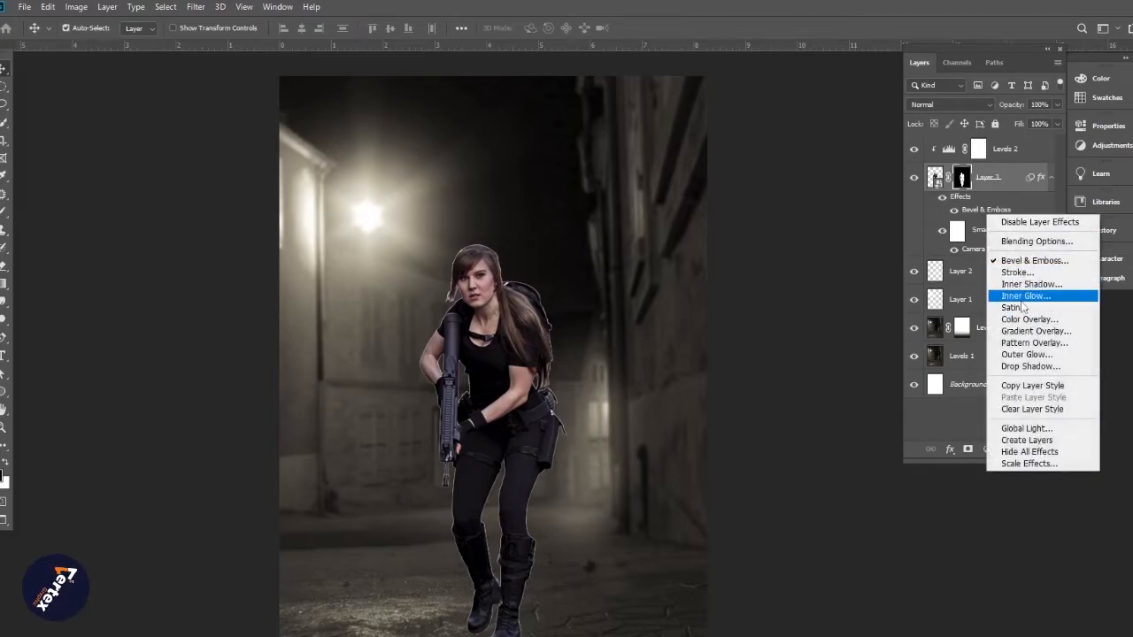
left_click(1046, 441)
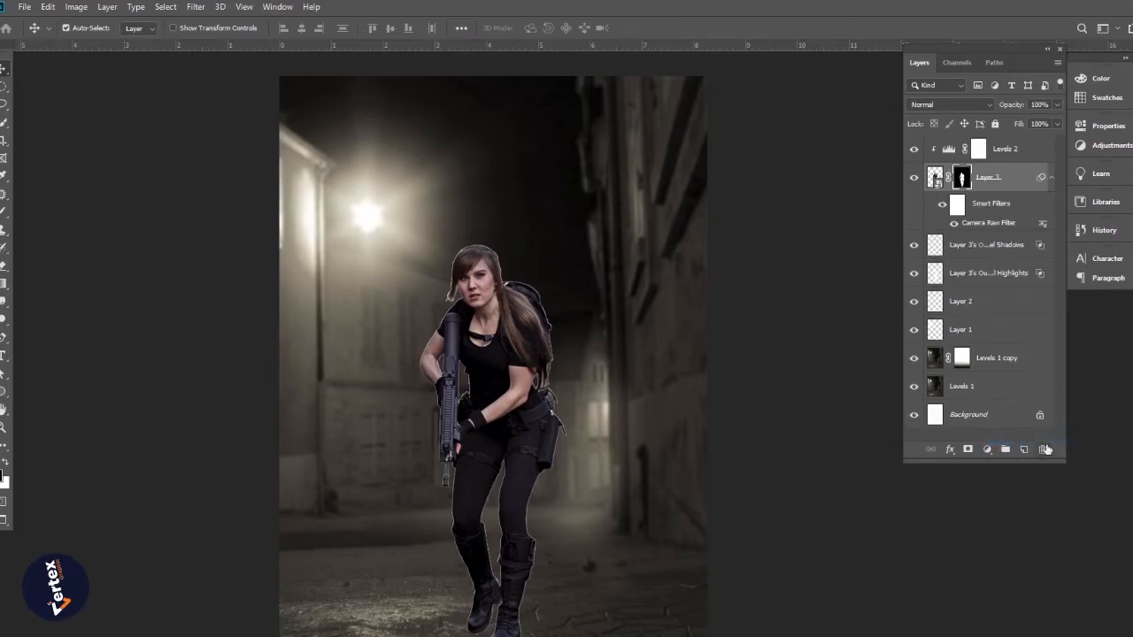
left_click(1052, 178)
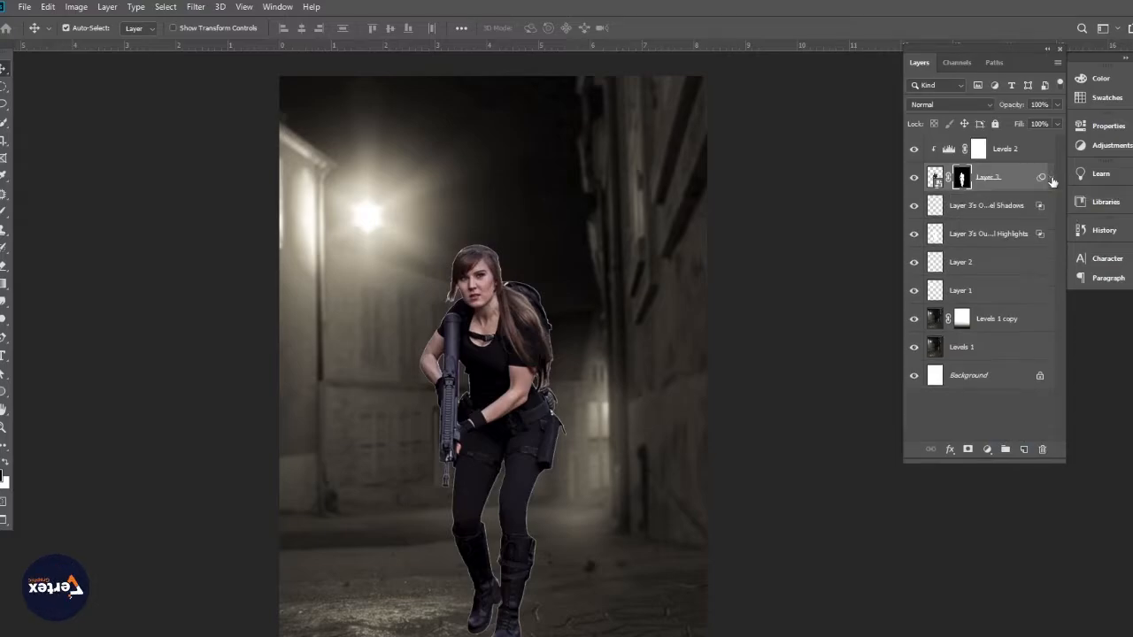
left_click(914, 234)
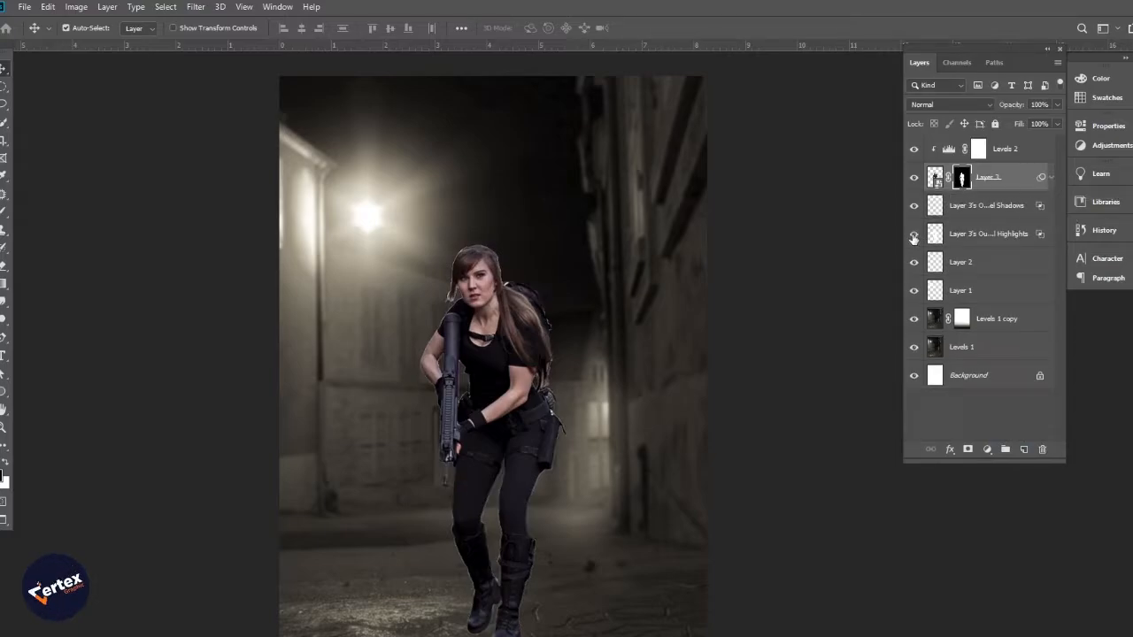
left_click(914, 235)
Step: Try the bevel highlights layer above Levels 2 with and without clipping, and place it directly beneath the woman's layer
left_click(975, 235)
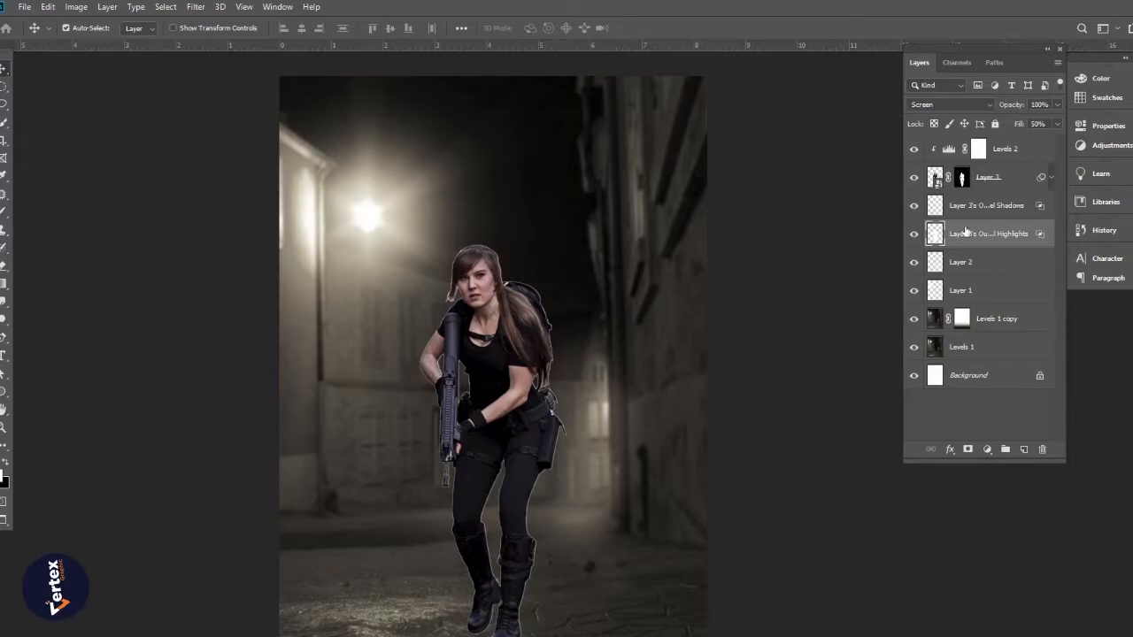
left_click_drag(970, 236, 978, 139)
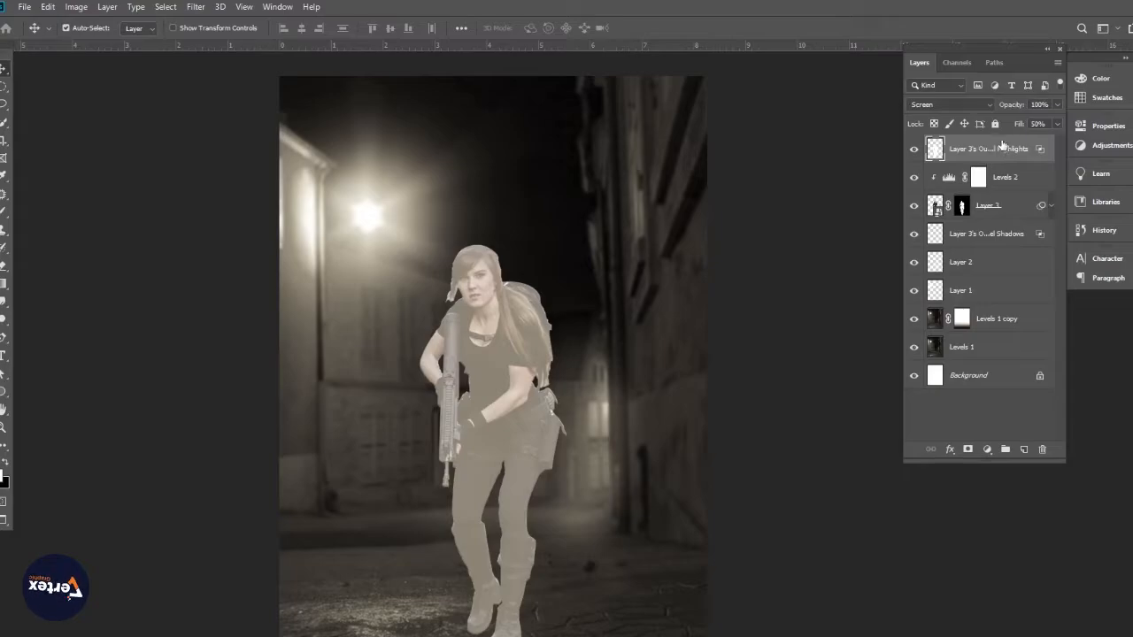
left_click(1004, 163, "alt")
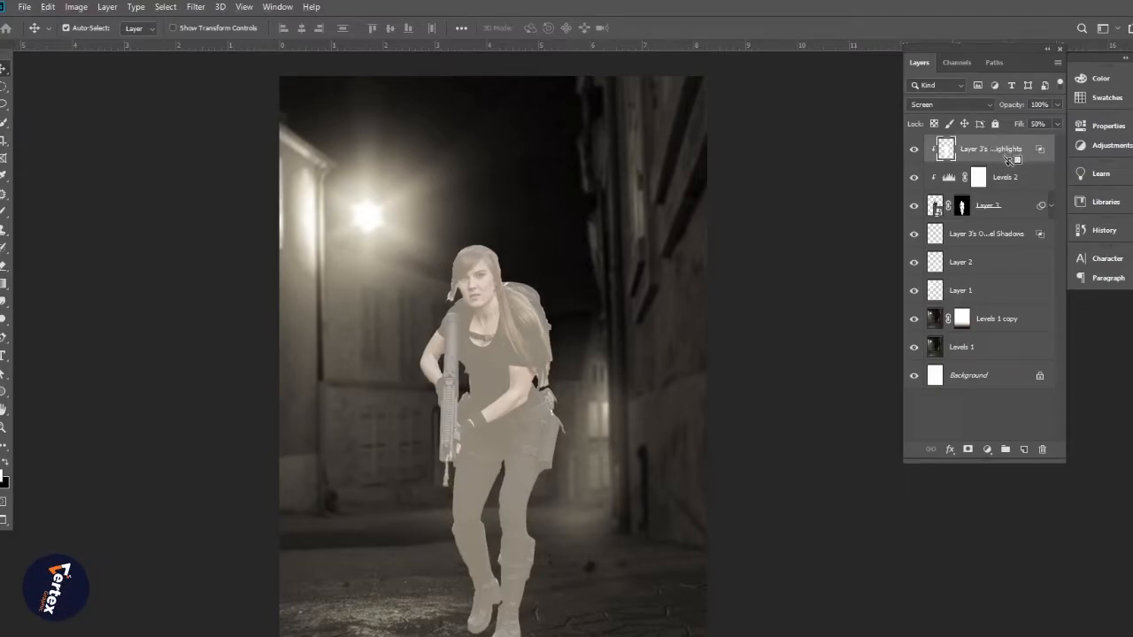
left_click(1011, 163, "alt")
left_click_drag(1000, 158, 1004, 221)
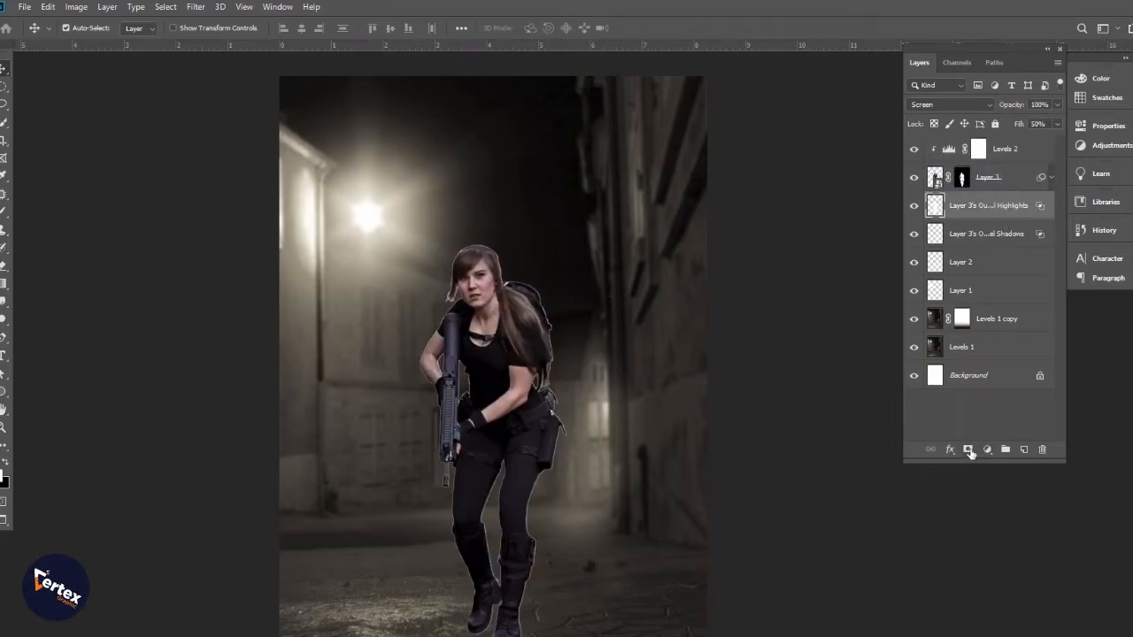
Step: Add a layer mask to the bevel highlights layer and fade it with gradients around the woman's feet and along her right-hand edge
left_click(968, 449)
left_click(2, 283)
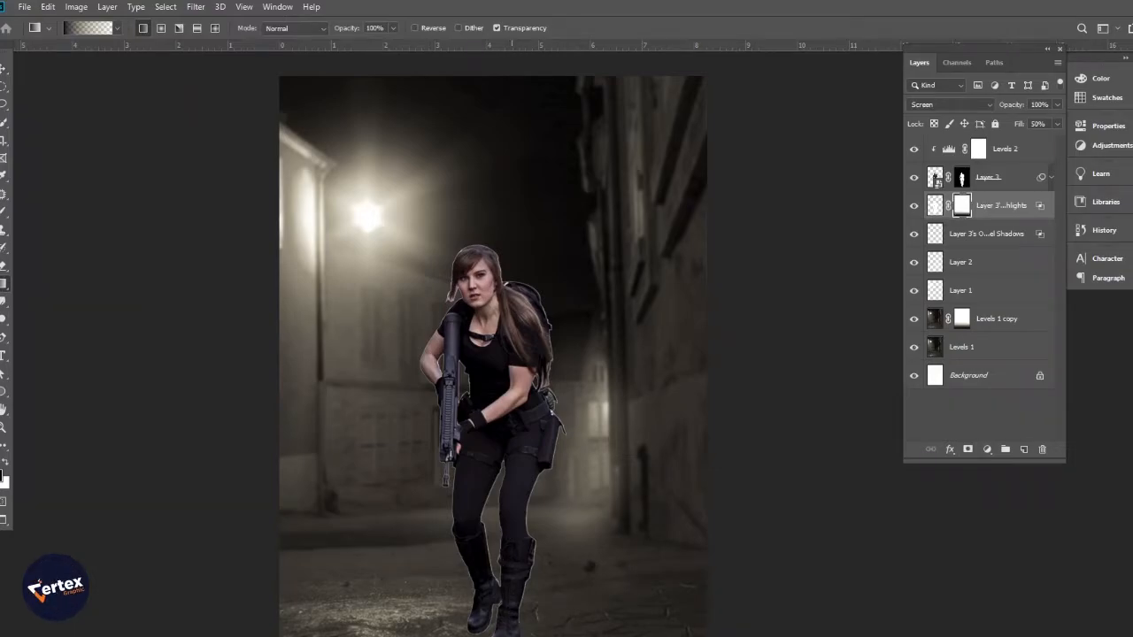
left_click_drag(510, 633, 511, 473)
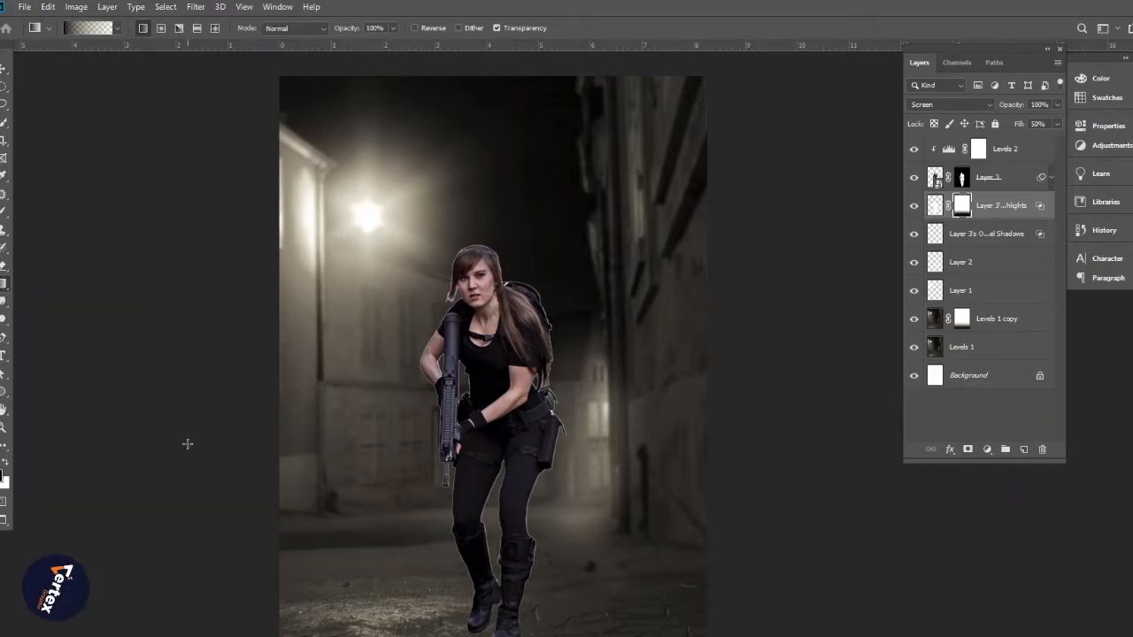
left_click_drag(463, 440, 580, 444)
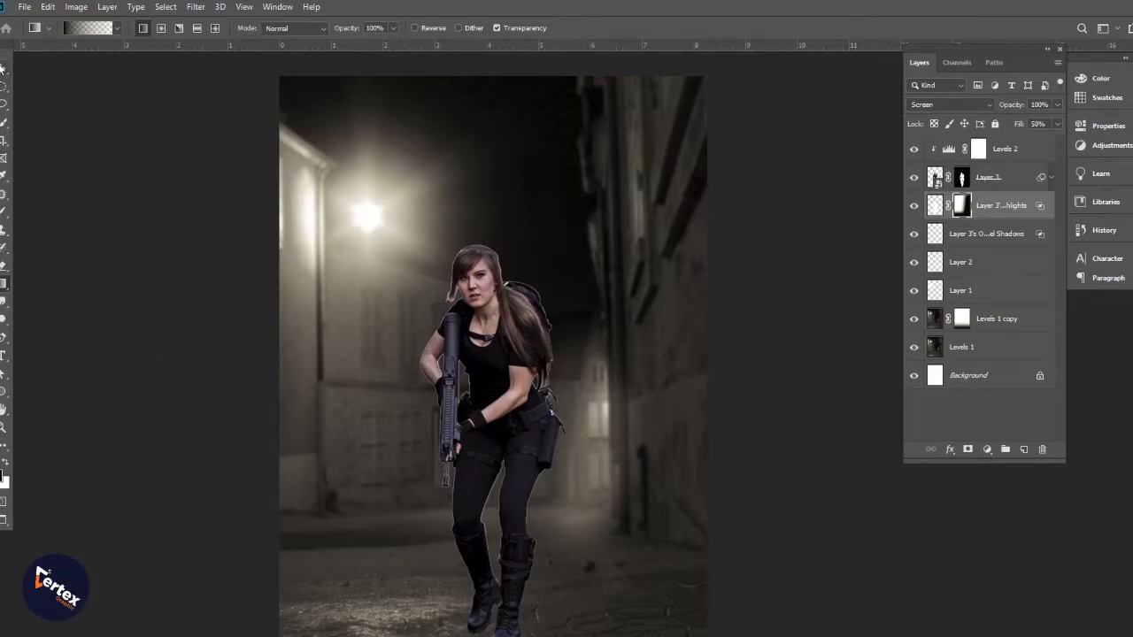
Step: Compare the woman's rim light with the bevel highlights layer hidden and shown
left_click(3, 67)
left_click(913, 207)
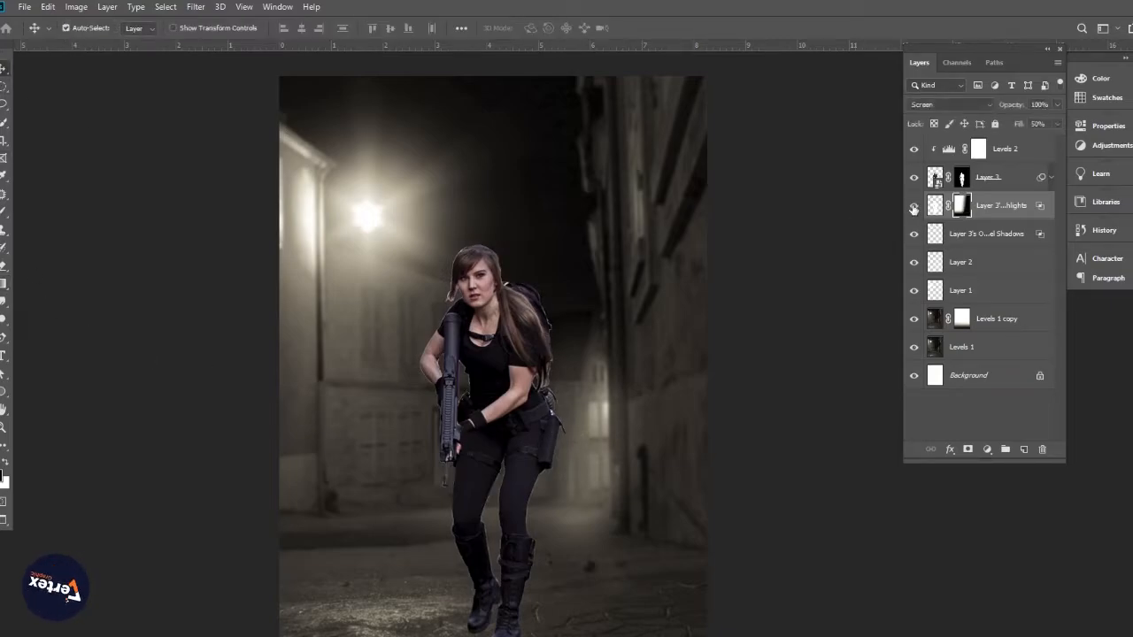
left_click(913, 206)
left_click(914, 206)
left_click(913, 207)
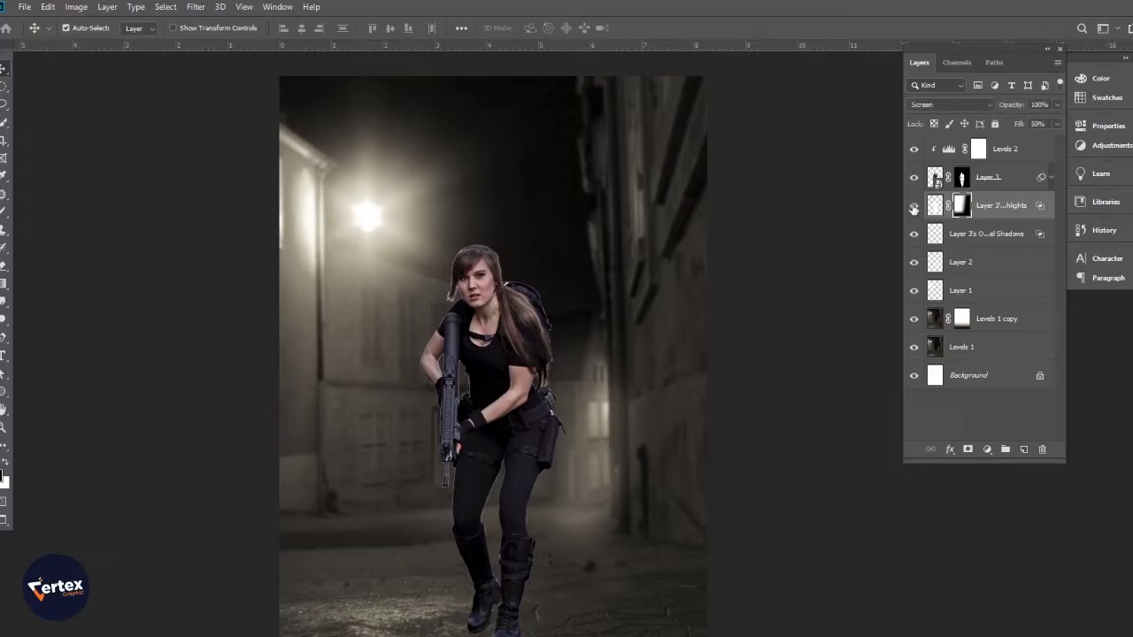
left_click(913, 206)
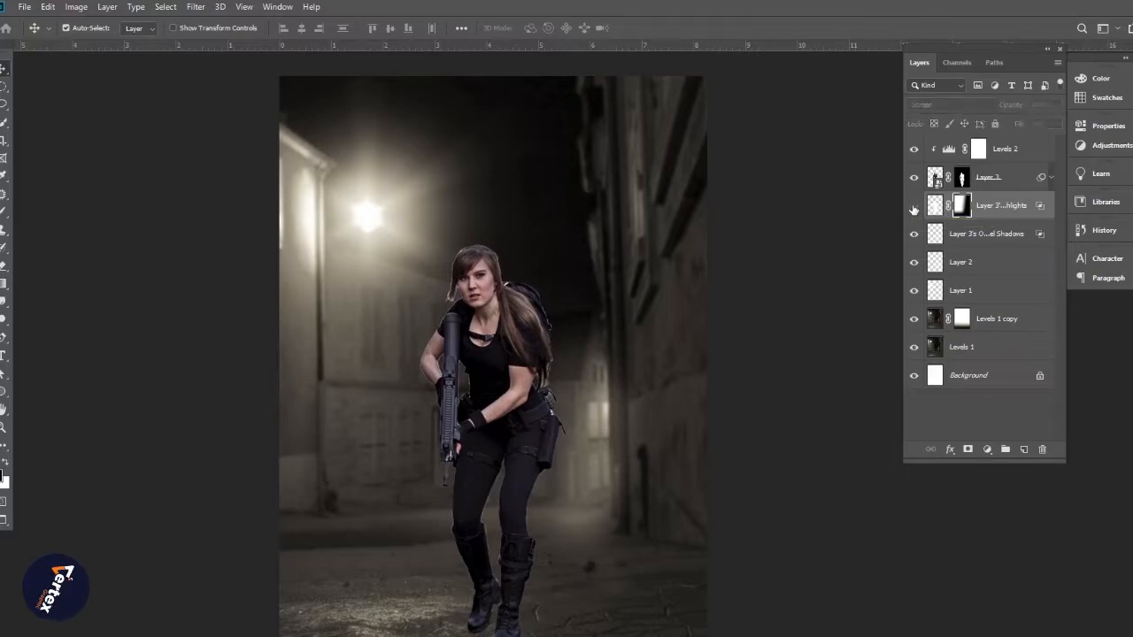
Step: Set the brush opacity to 100% and mask the bevel highlights out along the woman's ponytail and backpack, on the side away from the lamp
left_click(459, 333, "ctrl")
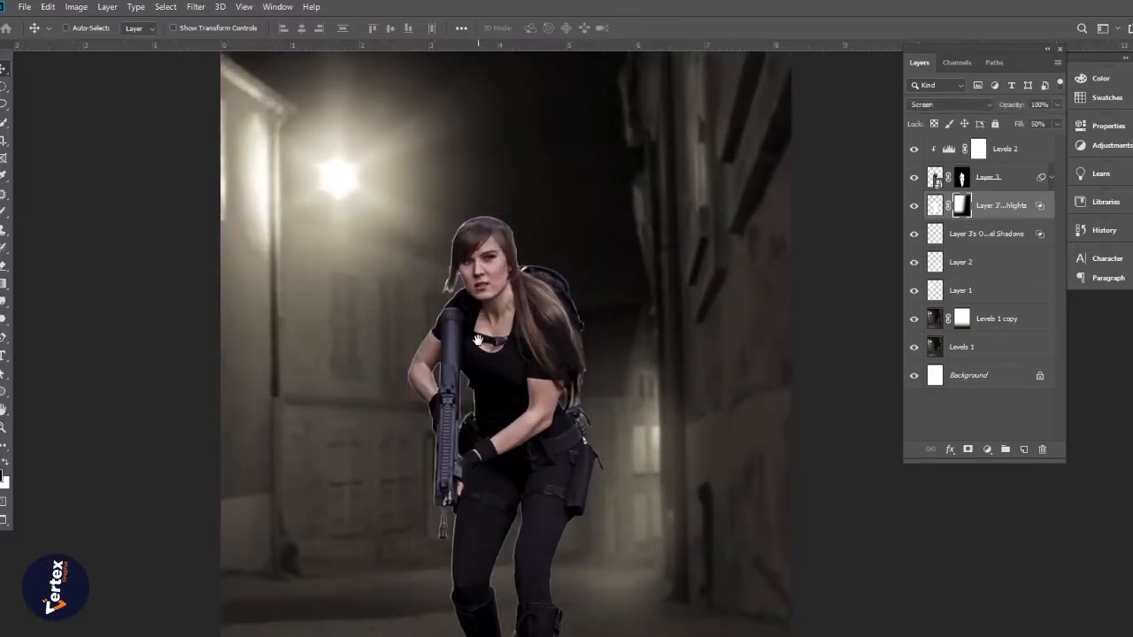
left_click(478, 341, "ctrl")
left_click_drag(478, 340, 460, 335)
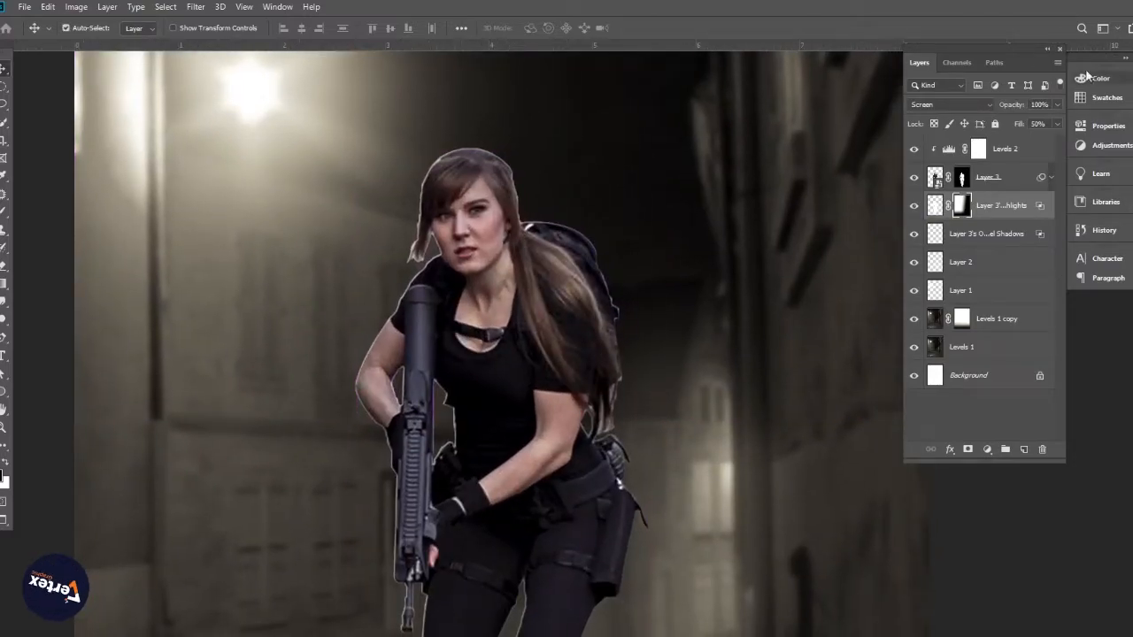
left_click(4, 211)
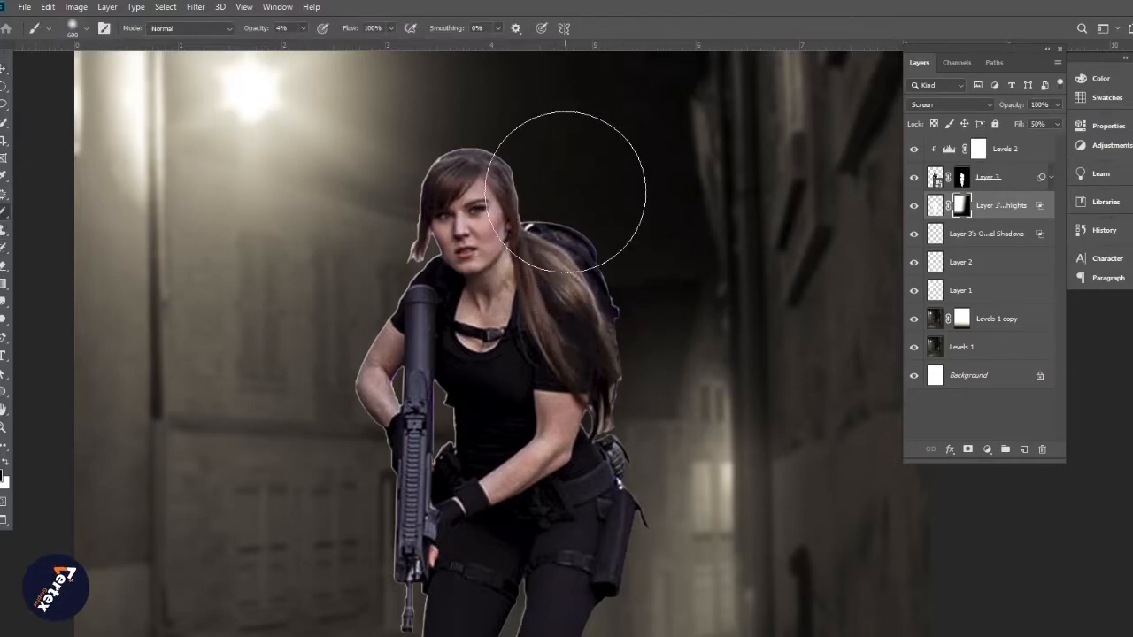
left_click_drag(252, 31, 339, 32)
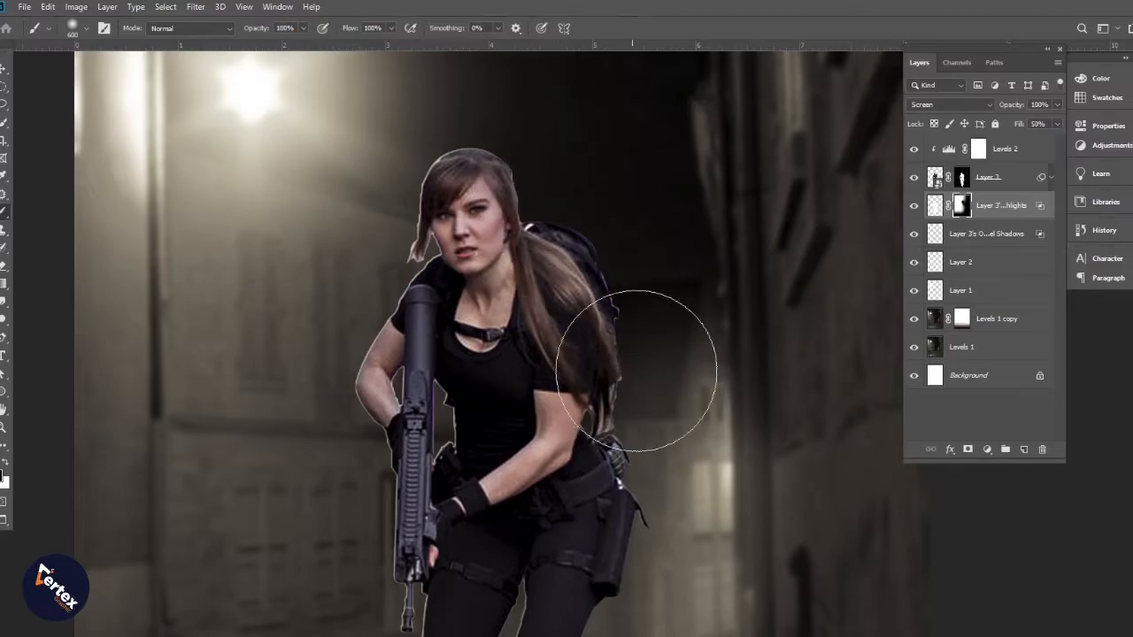
left_click(2, 67)
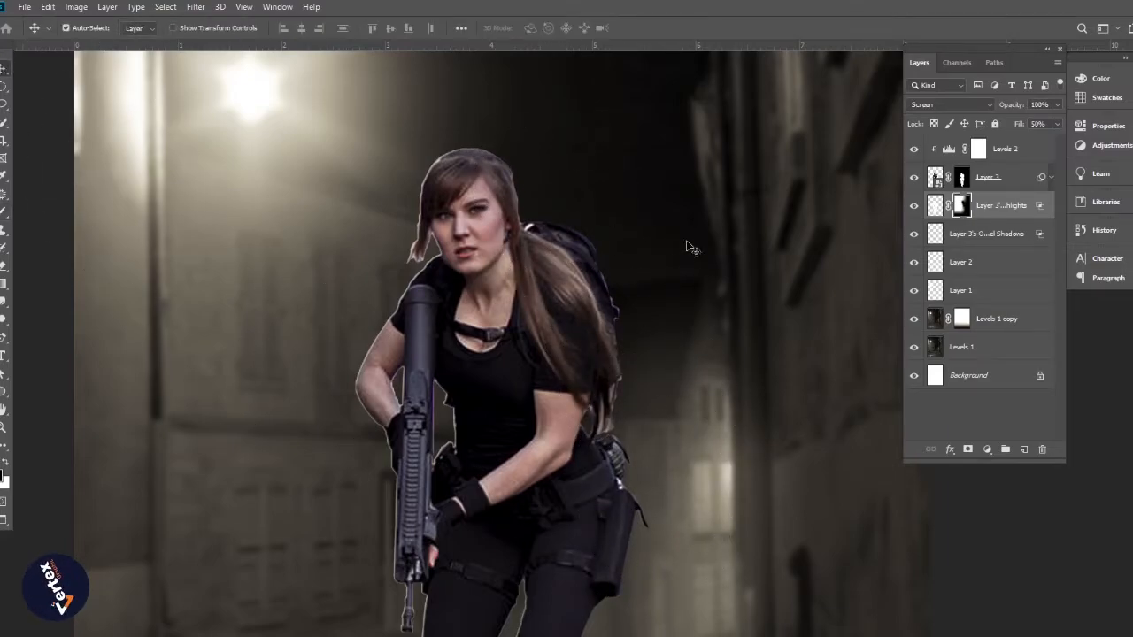
Step: Add a new layer above Levels 2, clip it to the woman's layer, and set a Soft Round brush to about 58 px
left_click(1009, 153)
left_click(1024, 450)
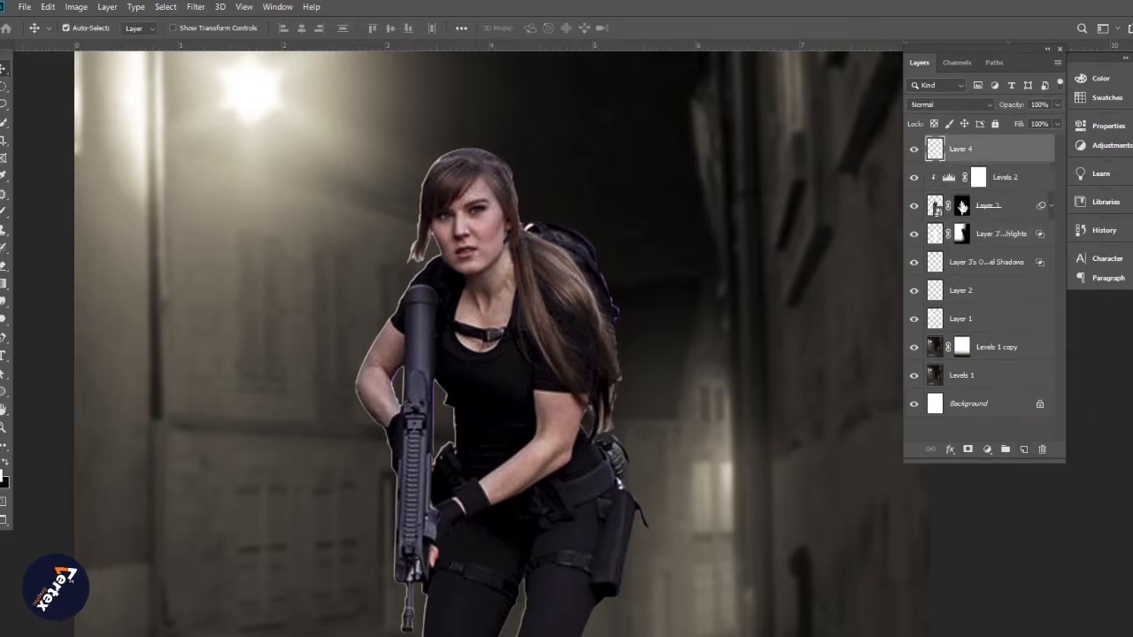
left_click(952, 162, "alt")
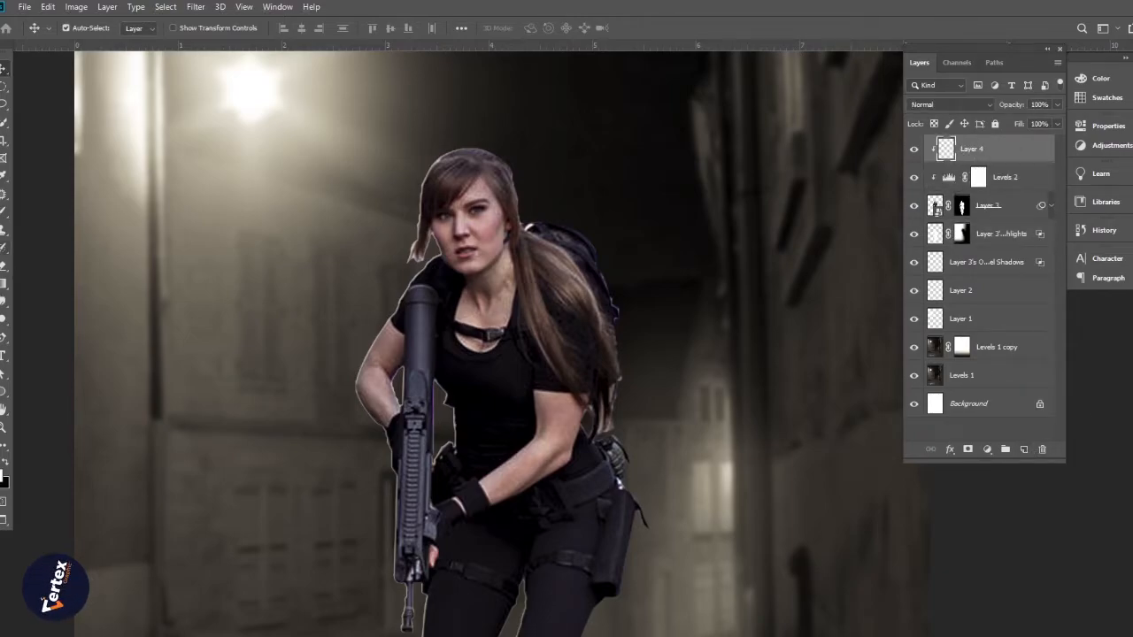
left_click(4, 212)
right_click(405, 325)
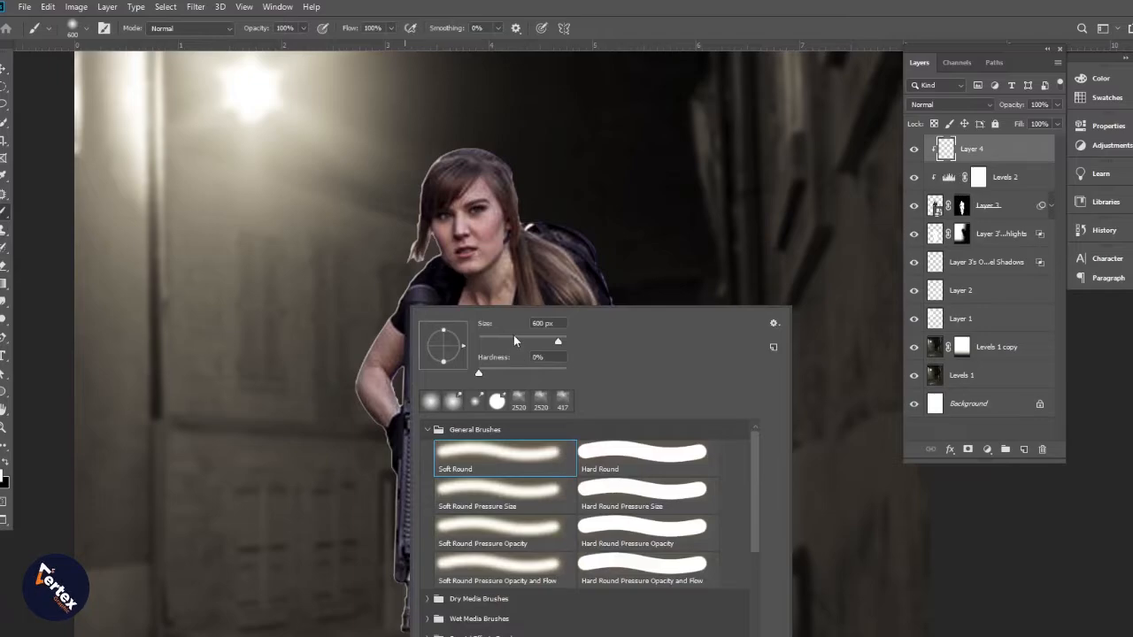
left_click_drag(513, 336, 495, 337)
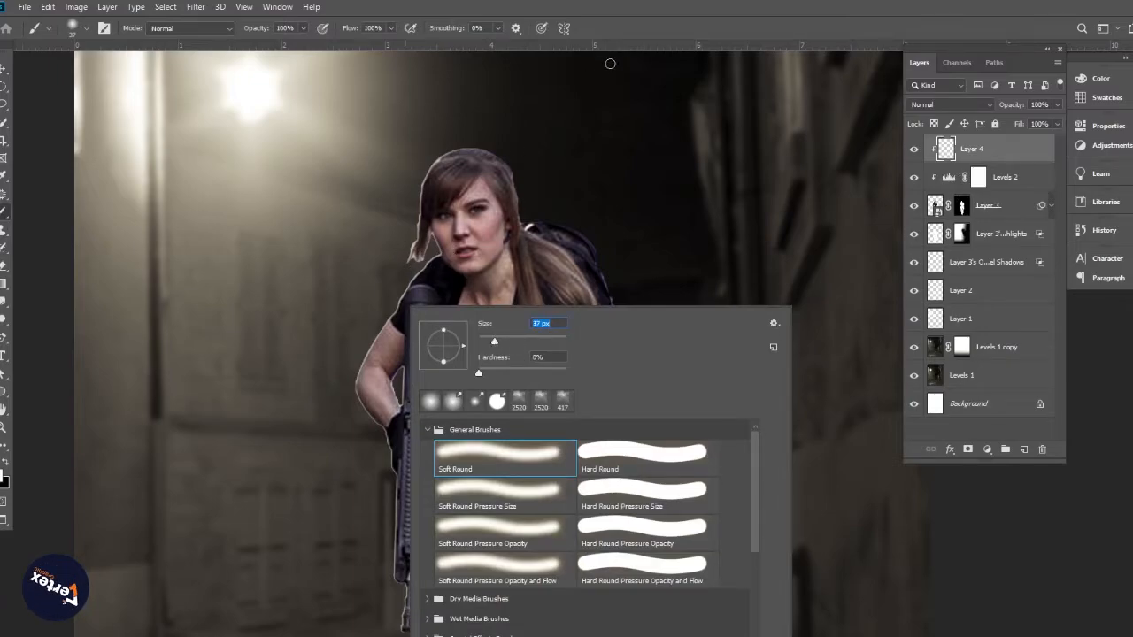
left_click_drag(501, 340, 504, 339)
left_click(639, 49)
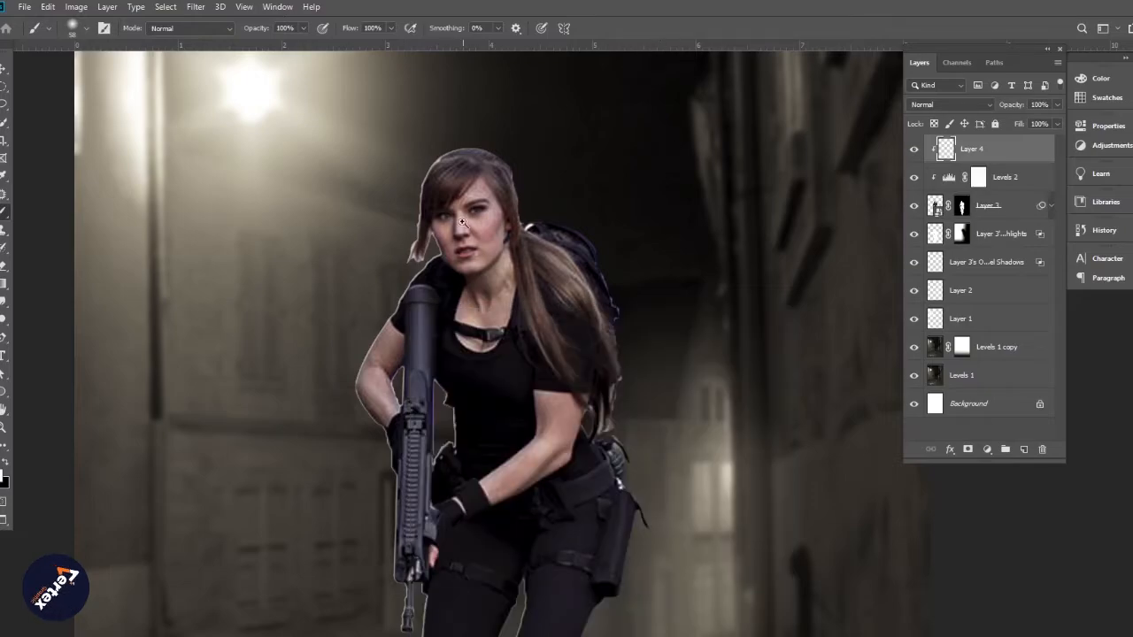
Step: Try a white brush stroke along the lamp-side edge of the woman's hair in Normal mode and undo it
scroll(459, 203, "up", 1)
left_click_drag(473, 230, 481, 237)
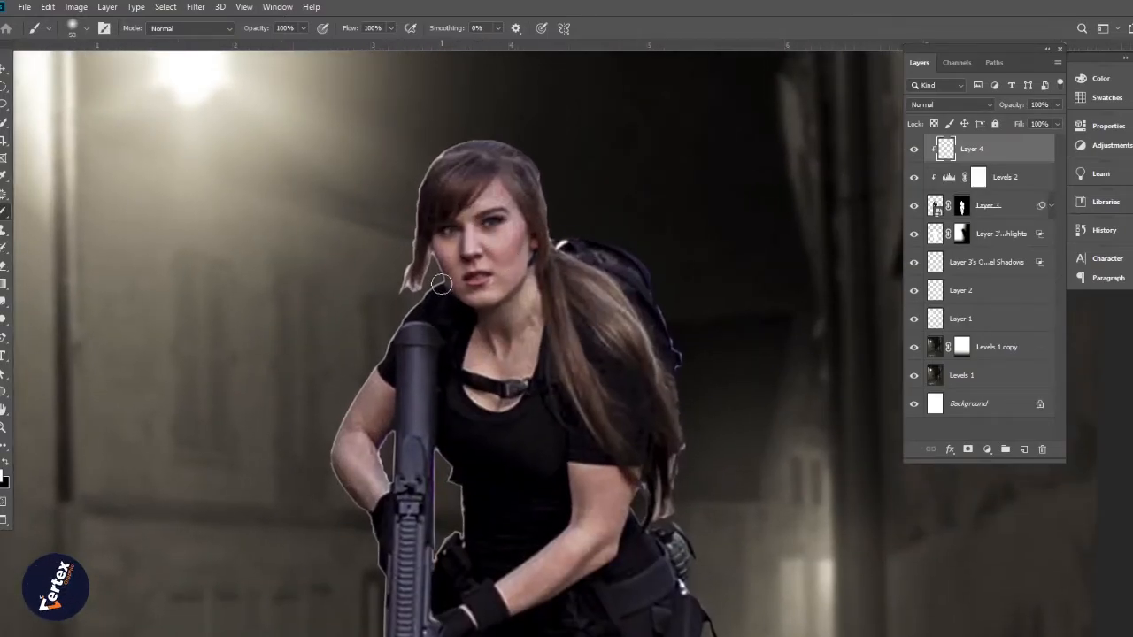
mouse_move(442, 150)
left_mouse_down()
mouse_move(432, 143)
mouse_move(392, 290)
left_mouse_up()
key("ctrl+z")
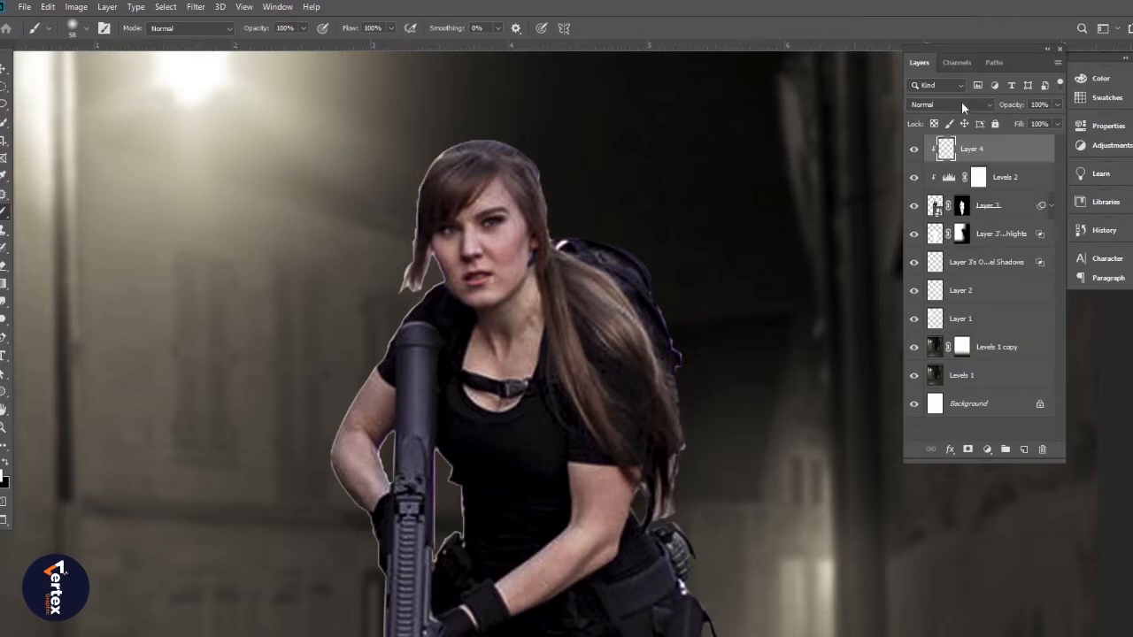
Step: Set the clipped layer to Overlay and brush white light along the lamp-side edges of the woman's head, arm, rifle and legs
left_click(951, 104)
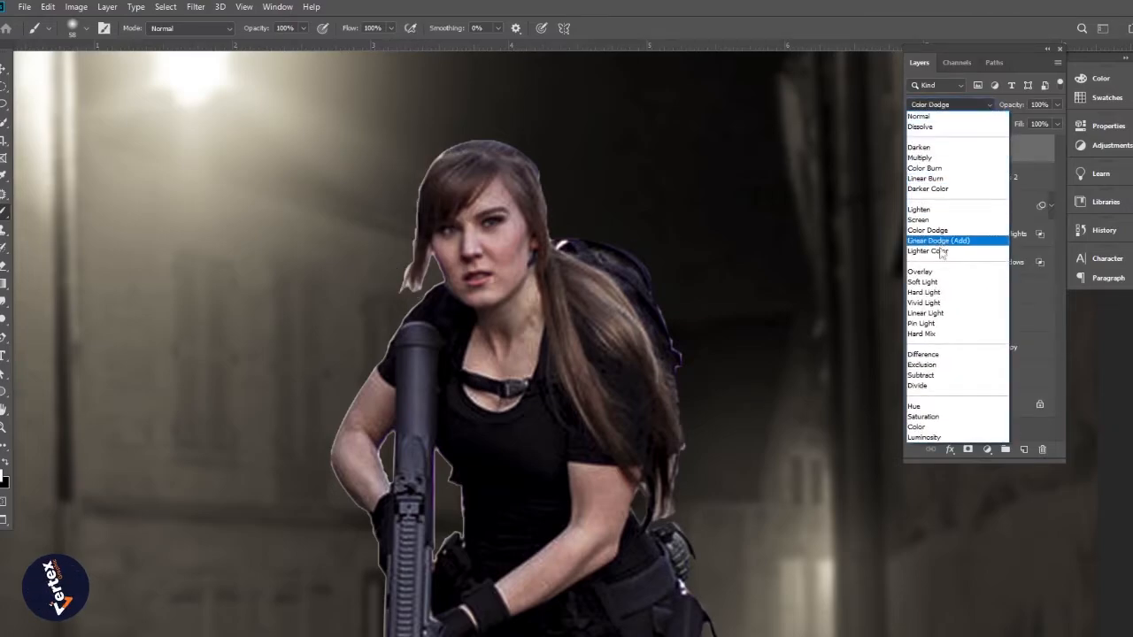
left_click(956, 272)
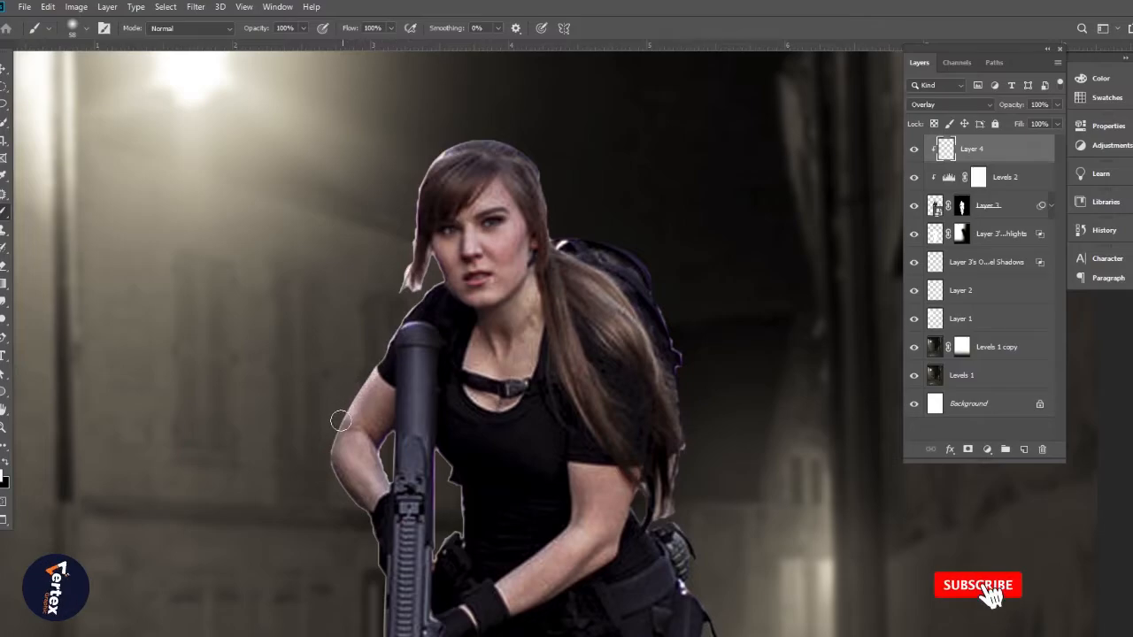
left_click_drag(330, 468, 337, 221)
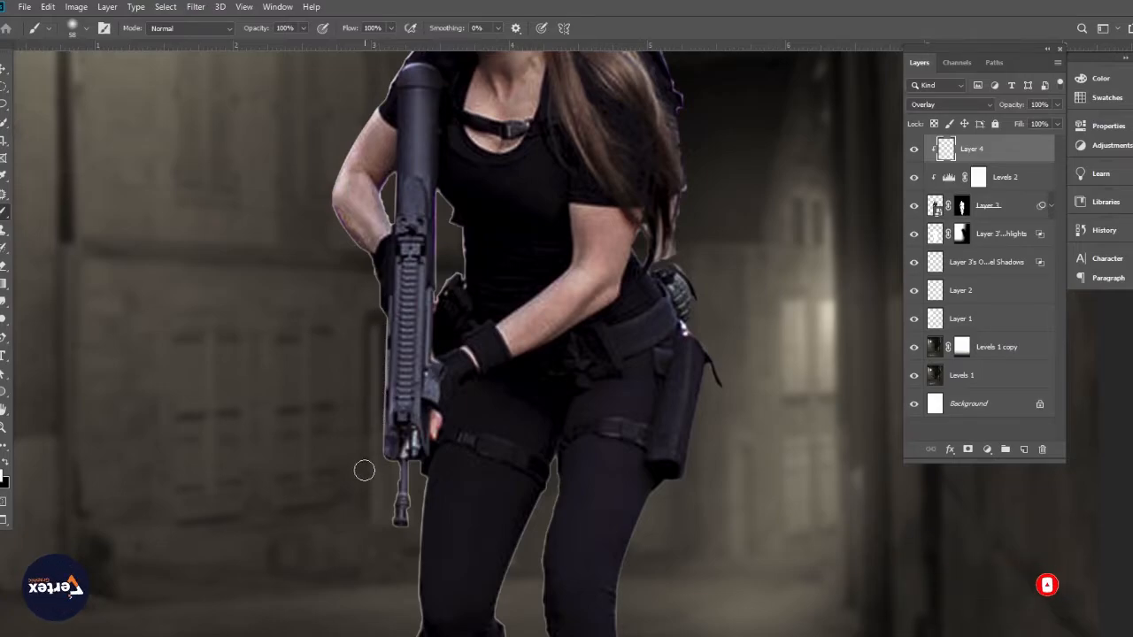
left_click_drag(404, 558, 403, 478)
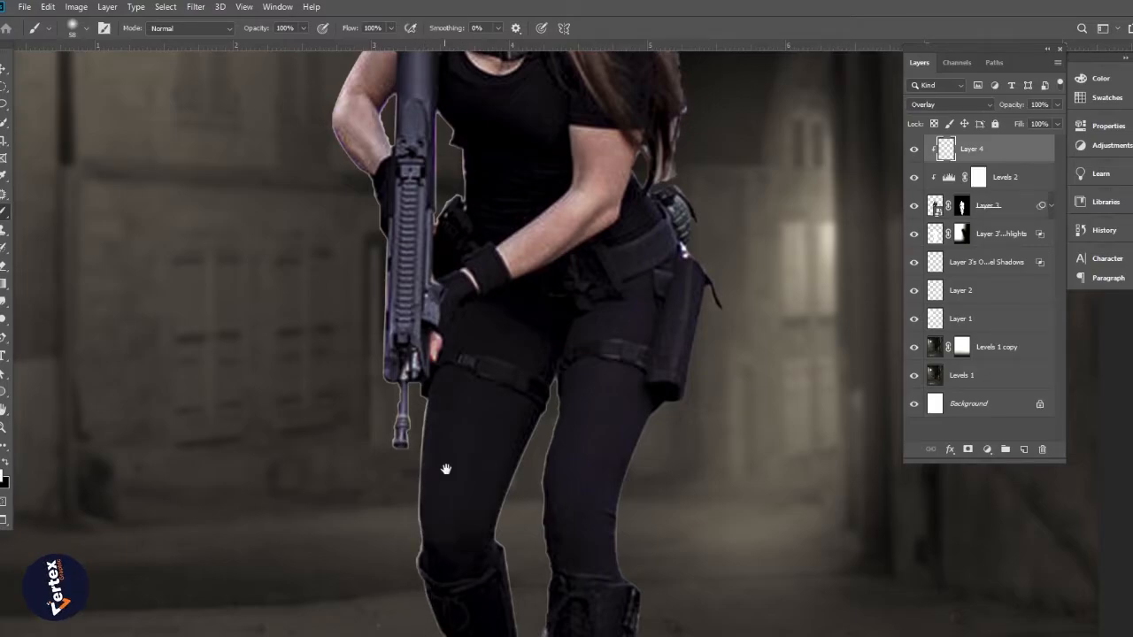
scroll(442, 463, "up", 5)
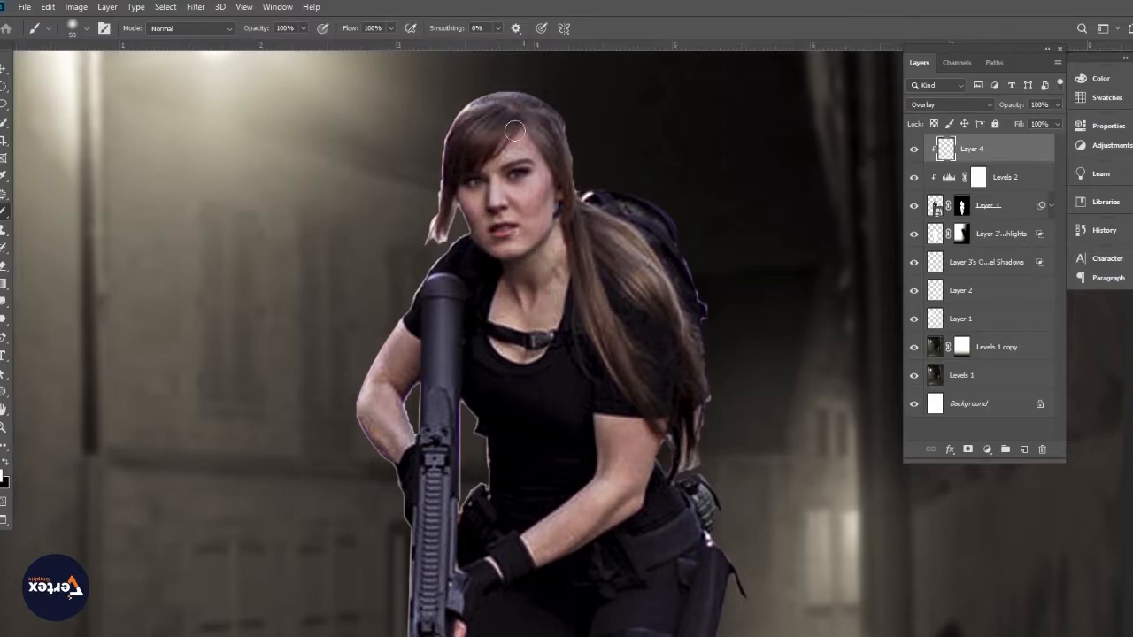
left_click_drag(486, 170, 490, 158)
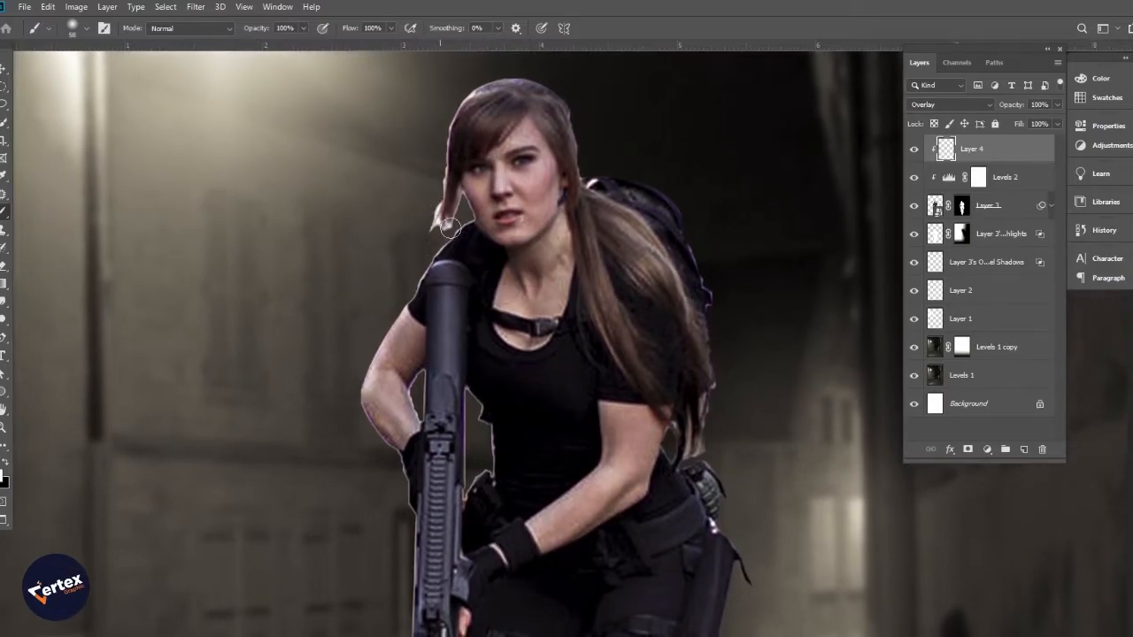
Step: Rasterize the woman's layer and paint black on its mask to hide the bright tip of her front hair strand
left_click(962, 208)
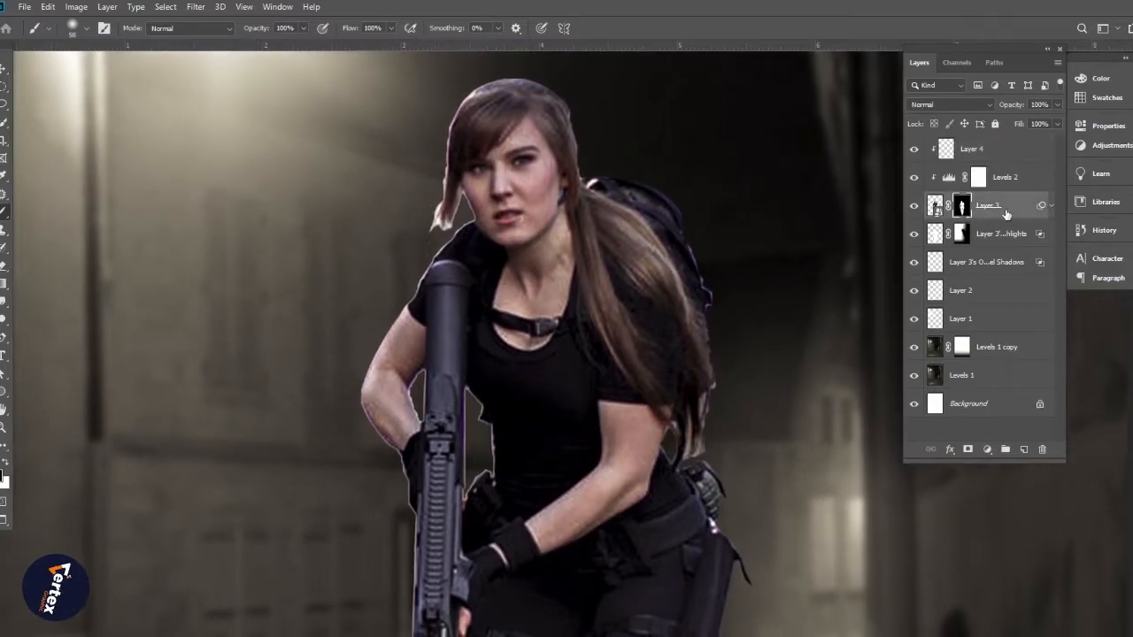
right_click(1017, 206)
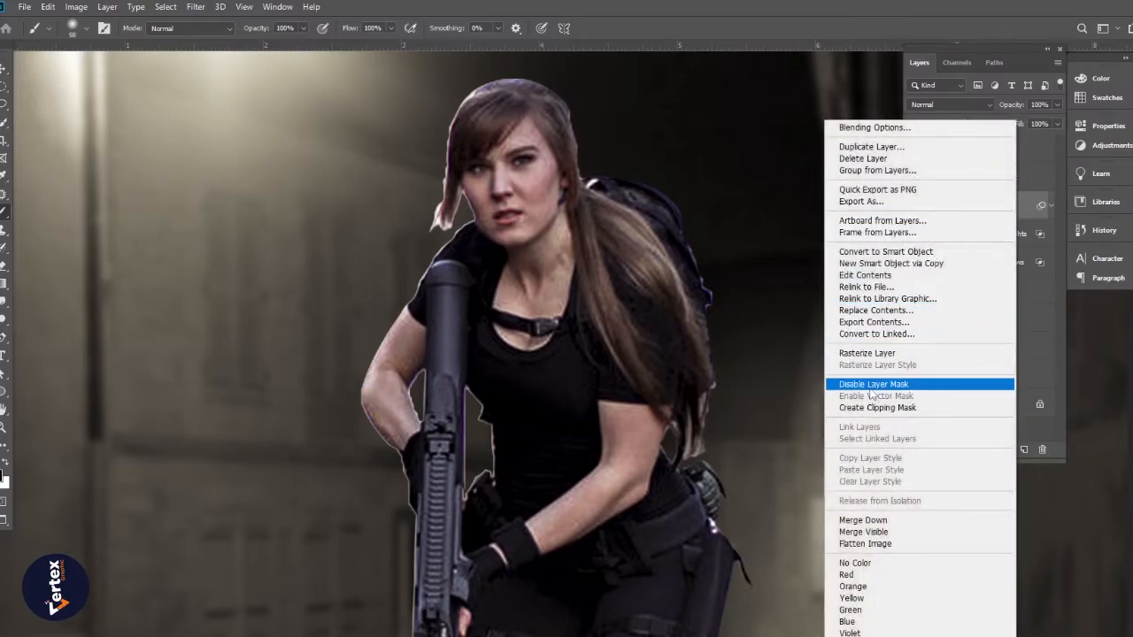
left_click(867, 353)
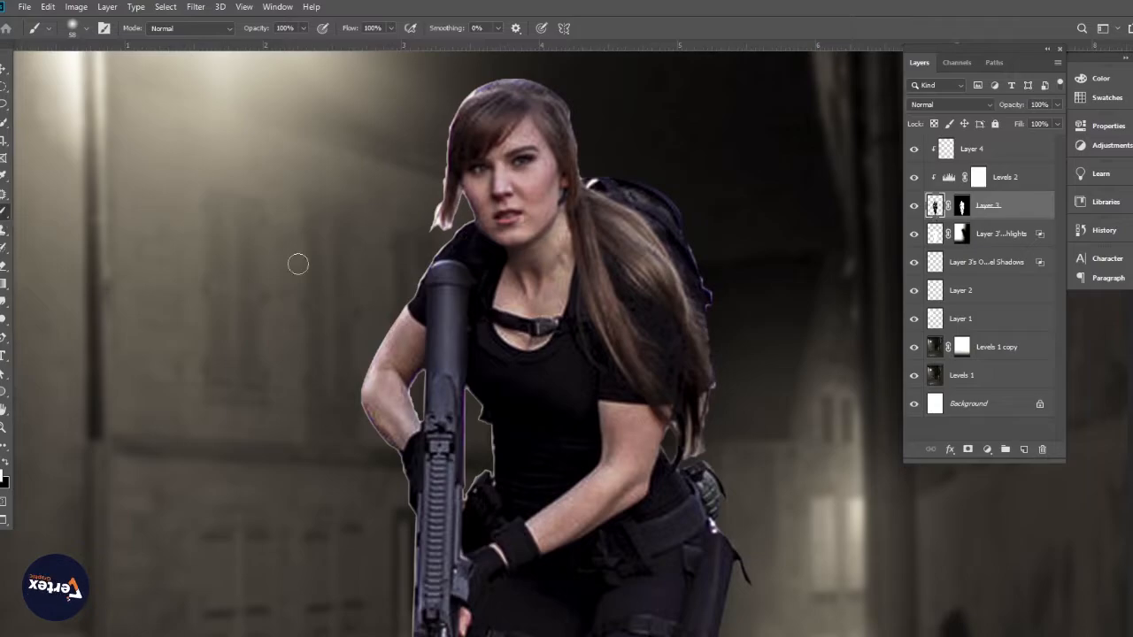
left_click(962, 210)
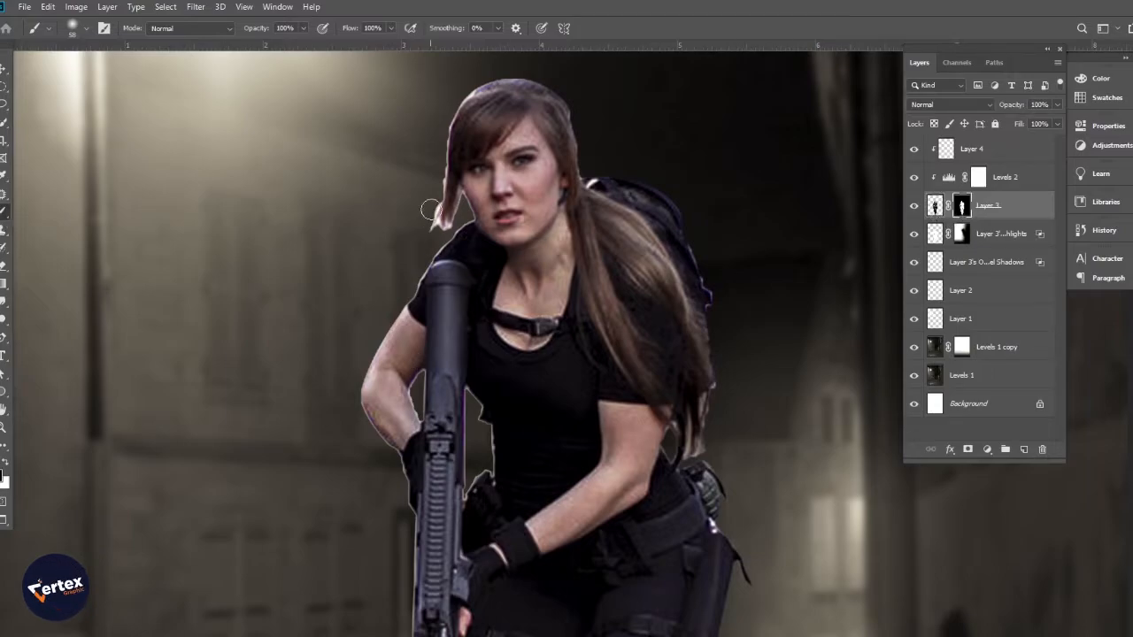
mouse_move(431, 210)
left_mouse_down()
mouse_move(432, 226)
mouse_move(434, 215)
mouse_move(455, 221)
mouse_move(431, 229)
left_mouse_up()
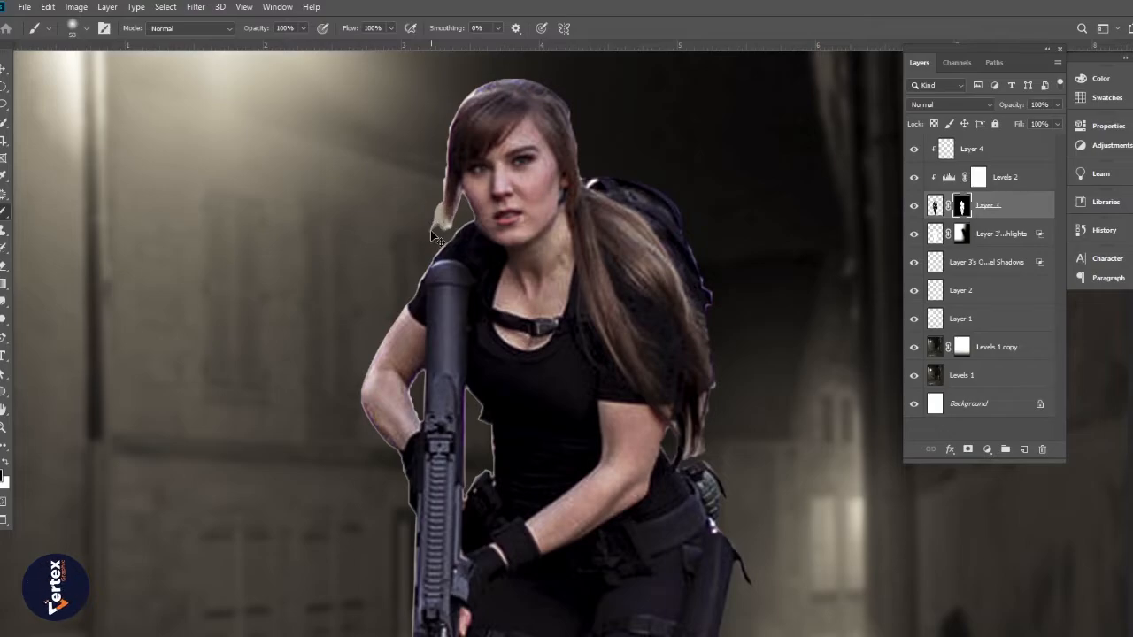
key("ctrl+z")
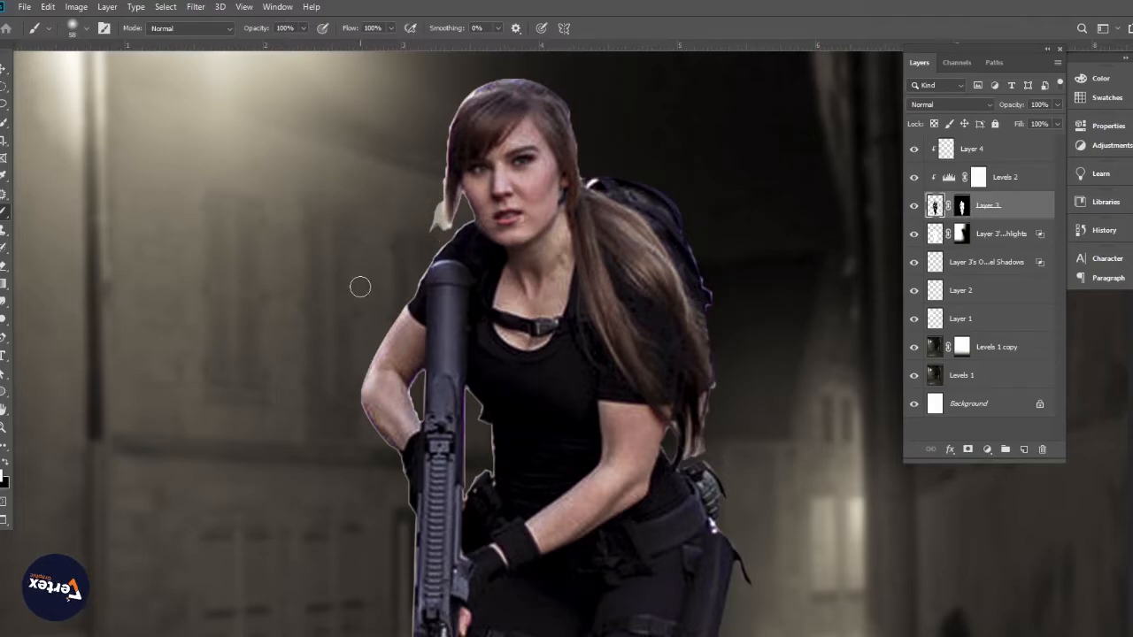
Step: Apply the layer mask permanently to the woman's layer
right_click(994, 207)
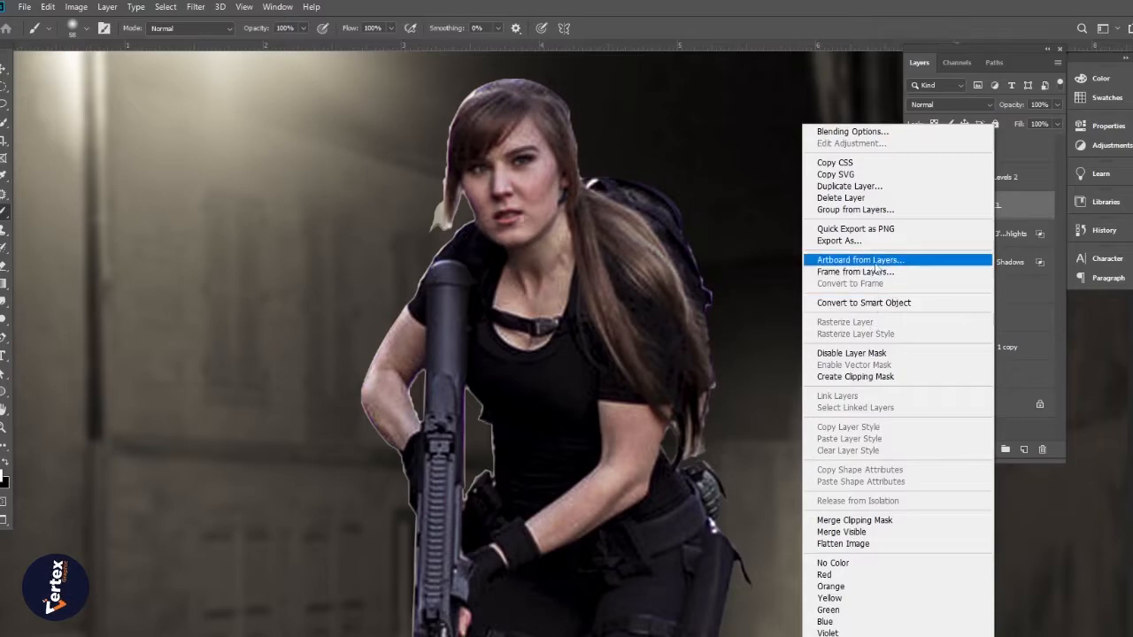
left_click(1012, 319)
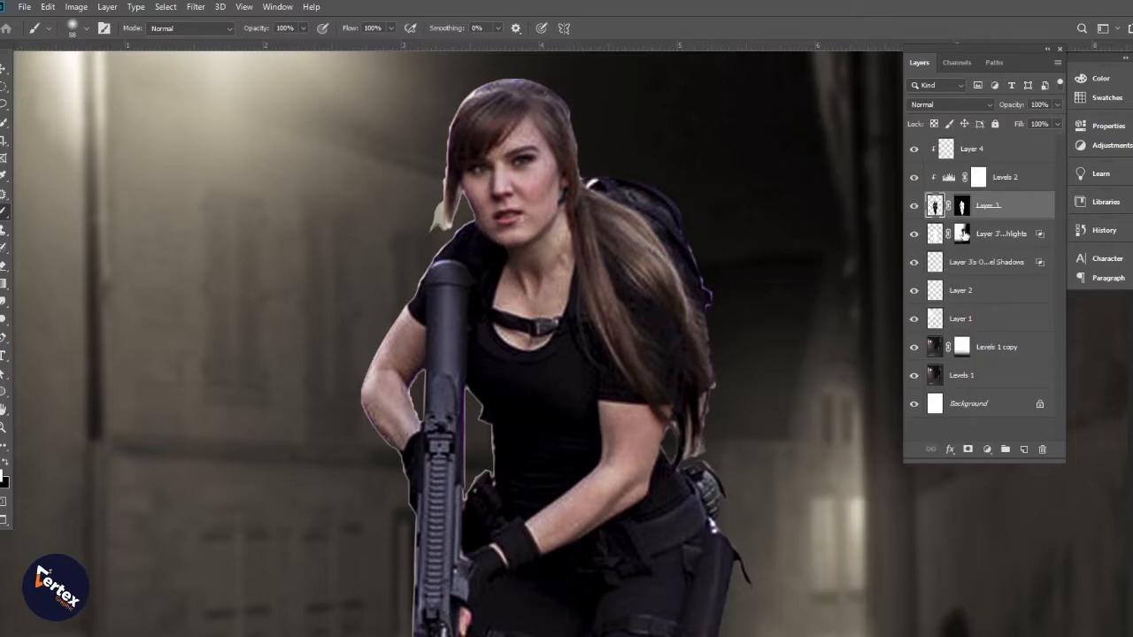
right_click(961, 211)
left_click(978, 249)
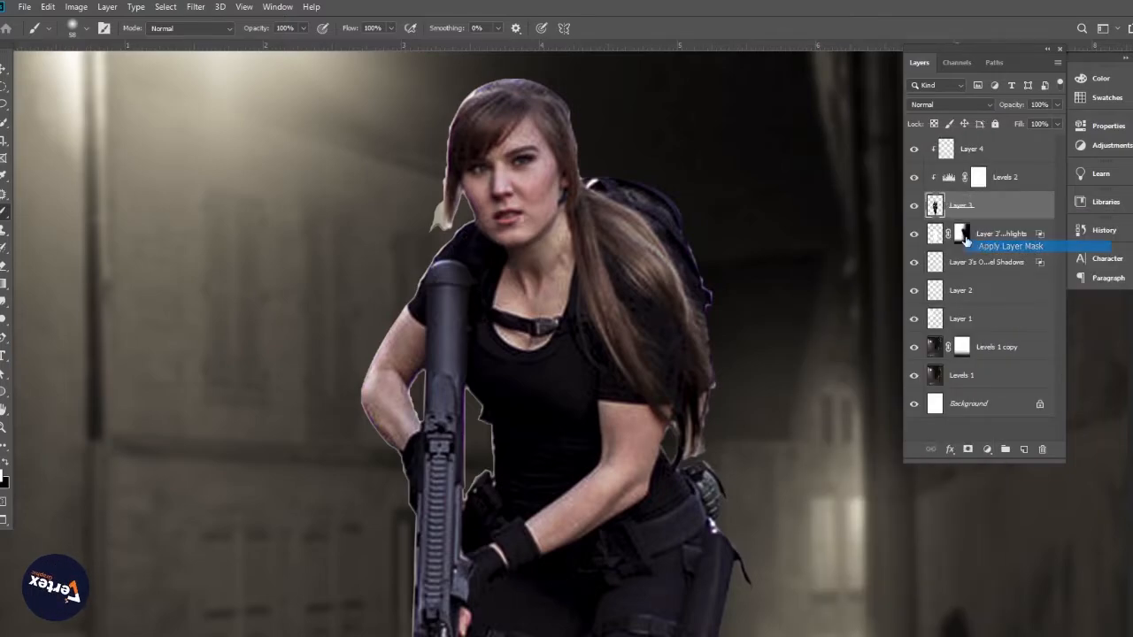
Step: Check the woman's and bevel highlights layers hidden and shown, and mask out the stray highlight beside her front hair strand
left_click(914, 206)
left_click(914, 205)
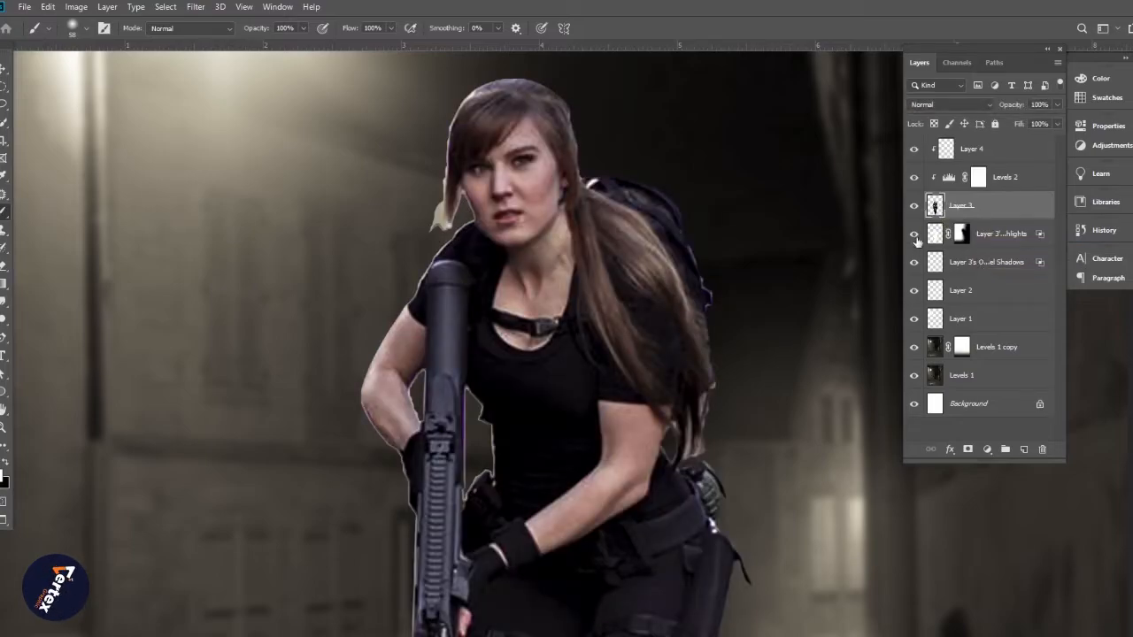
left_click(915, 235)
left_click(915, 235)
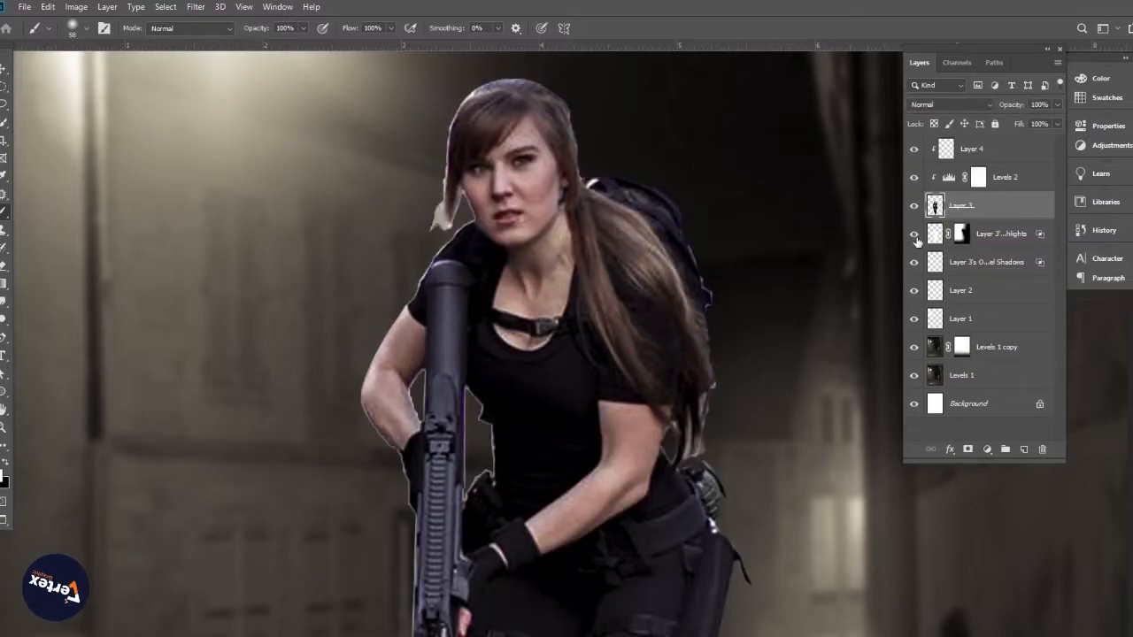
left_click(961, 235)
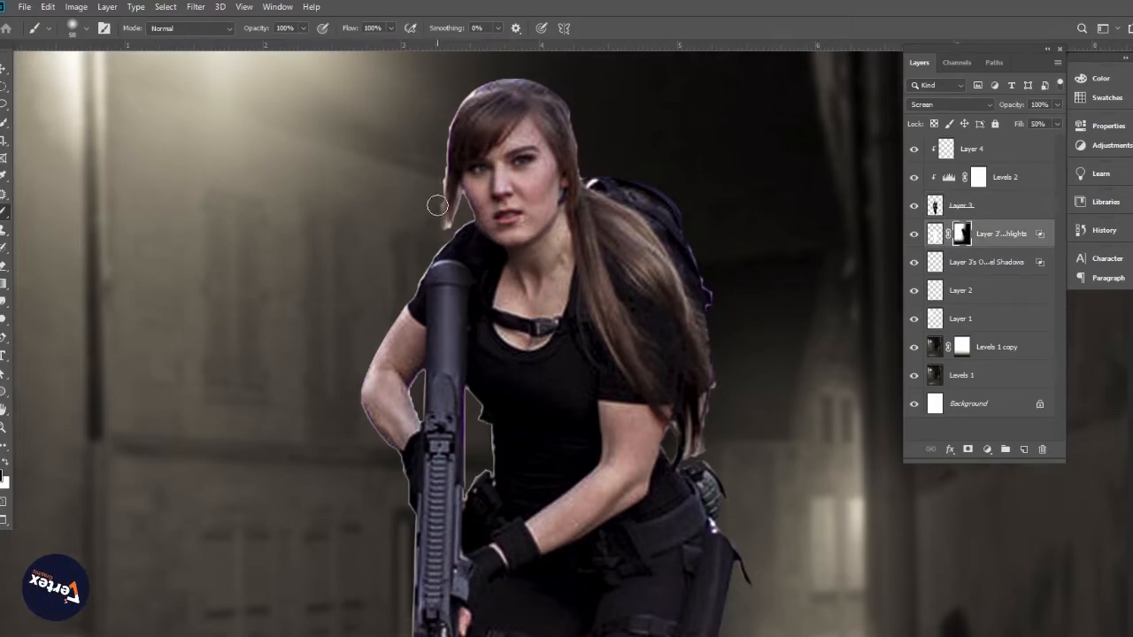
left_click(2, 70)
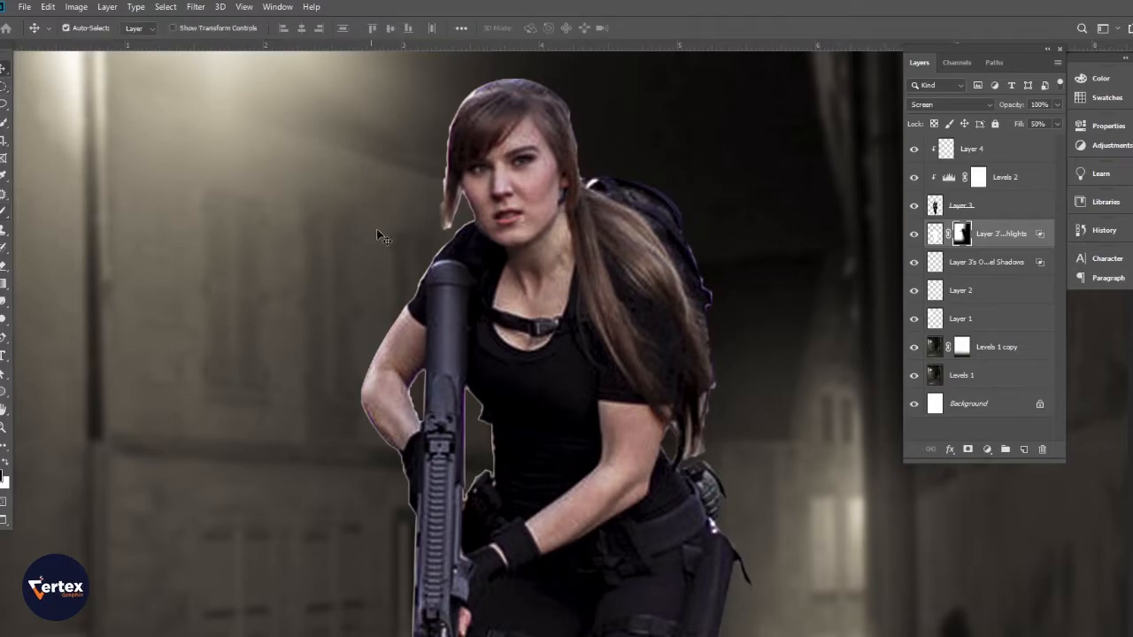
scroll(456, 223, "down", 2)
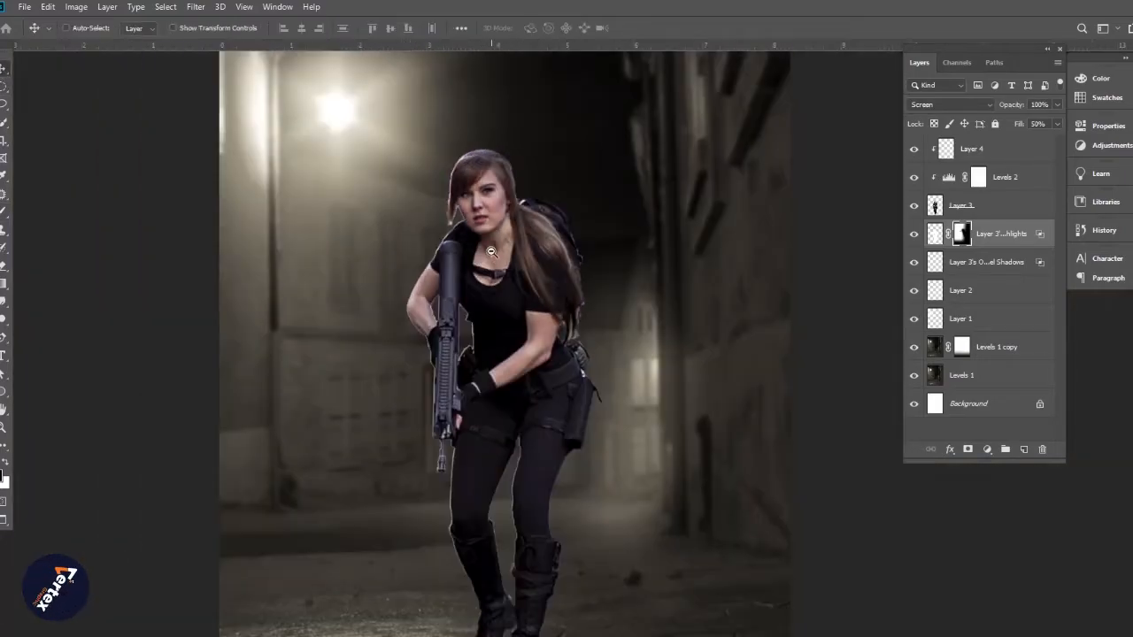
Step: Add an empty layer directly below Layer 1 and set up a soft black 150 px brush at 47% opacity
left_click(985, 319)
left_click(1024, 451, "ctrl")
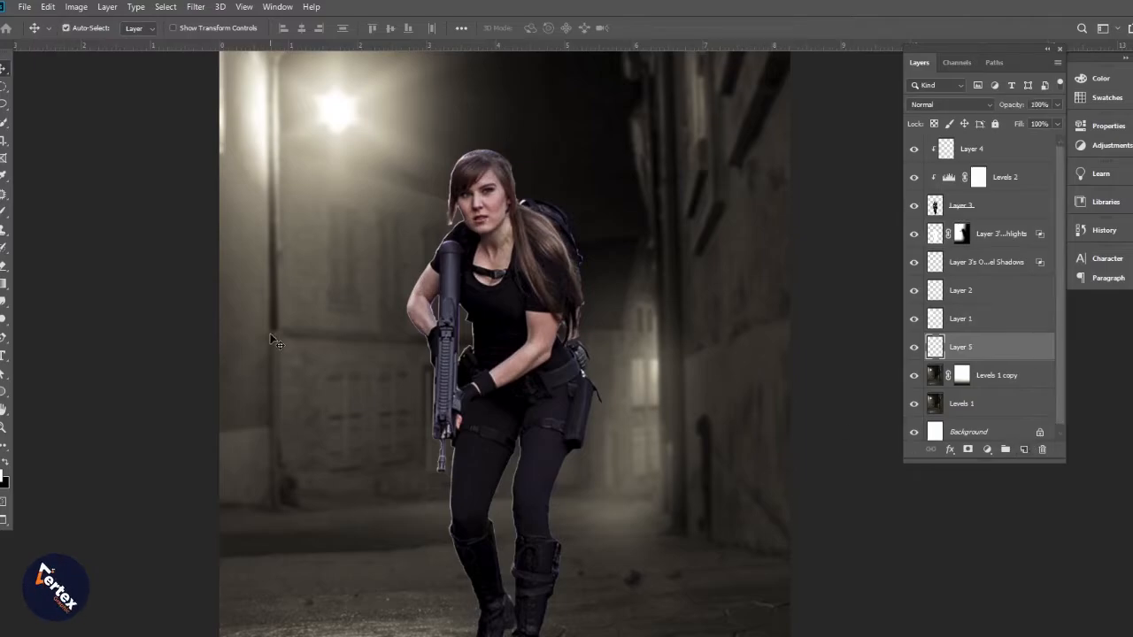
left_click(3, 212)
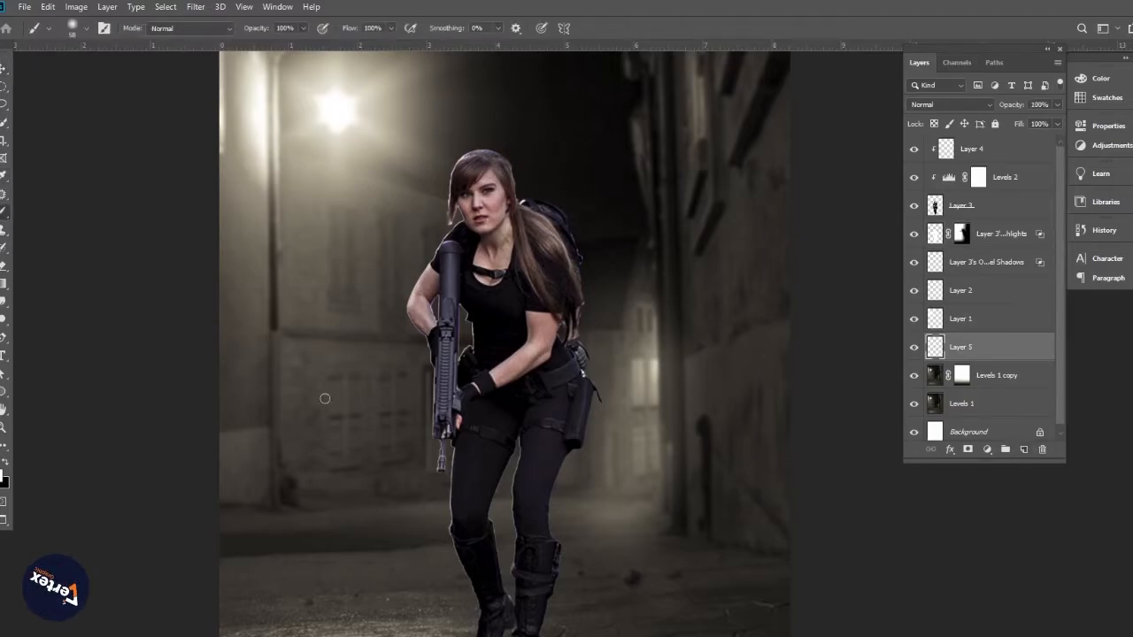
scroll(504, 390, "down", 3)
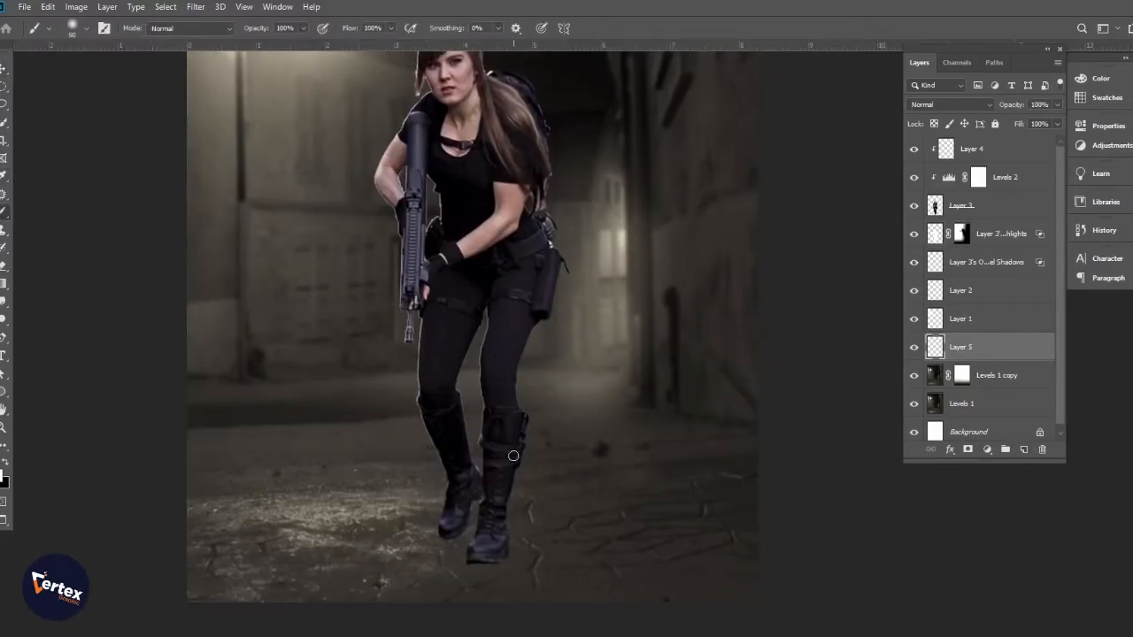
key("bracketright")
key("bracketright")
key("bracketright")
key("bracketright")
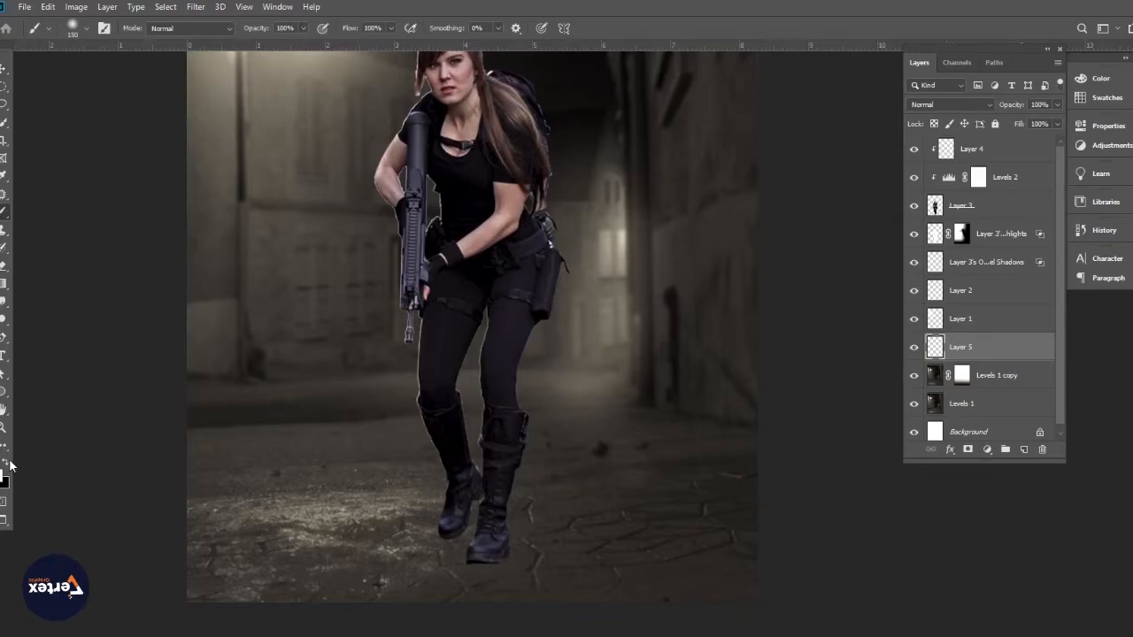
key("bracketright")
key("bracketright")
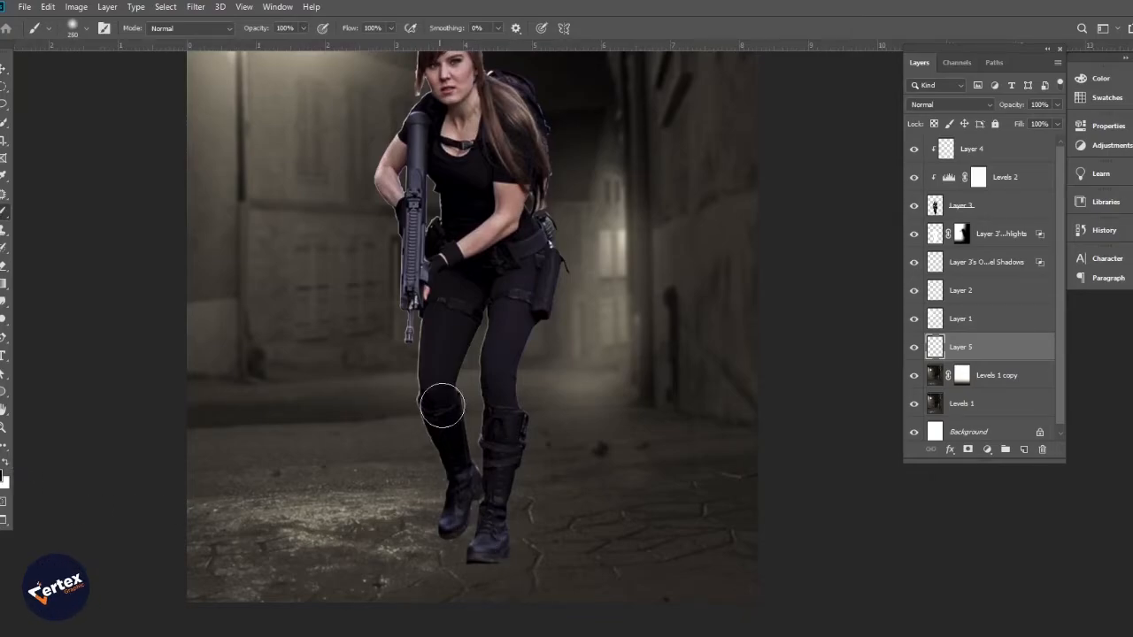
key("bracketleft")
key("bracketleft")
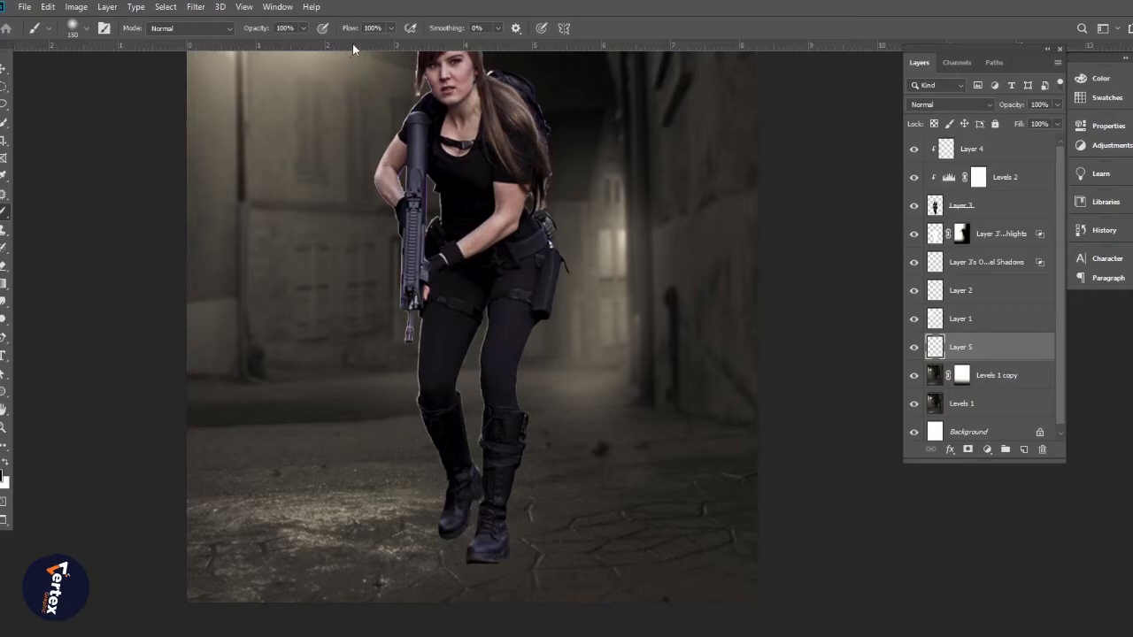
left_click_drag(262, 32, 223, 32)
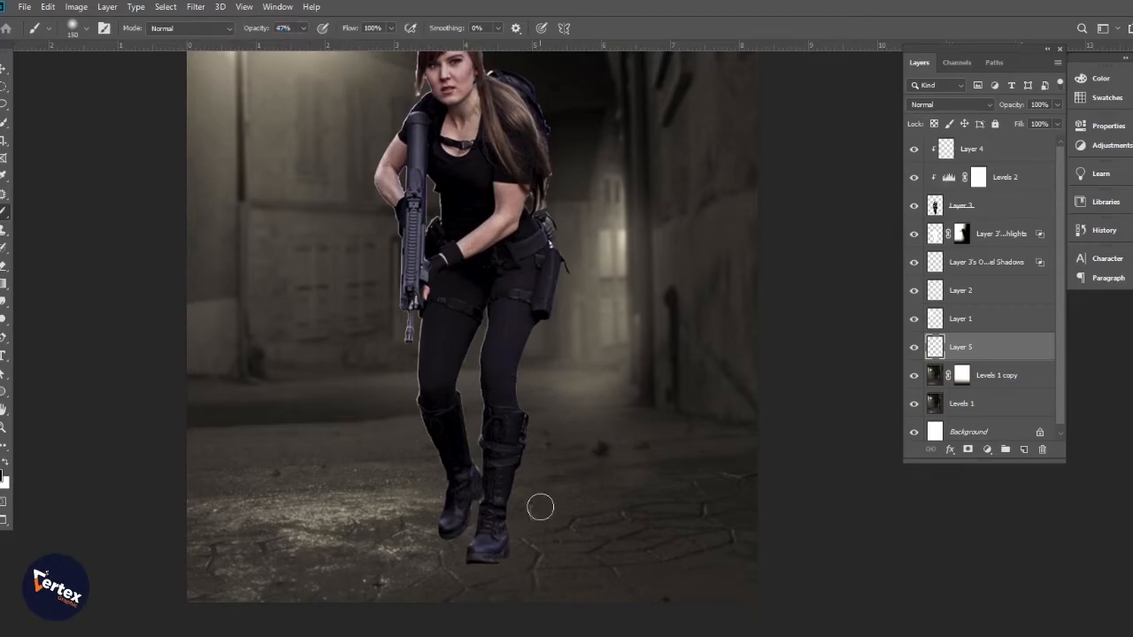
Step: Undo a first wide shadow stroke and repaint it with a smaller brush, running diagonally from the woman's front boot to the image's lower edge
left_click_drag(507, 556, 518, 612)
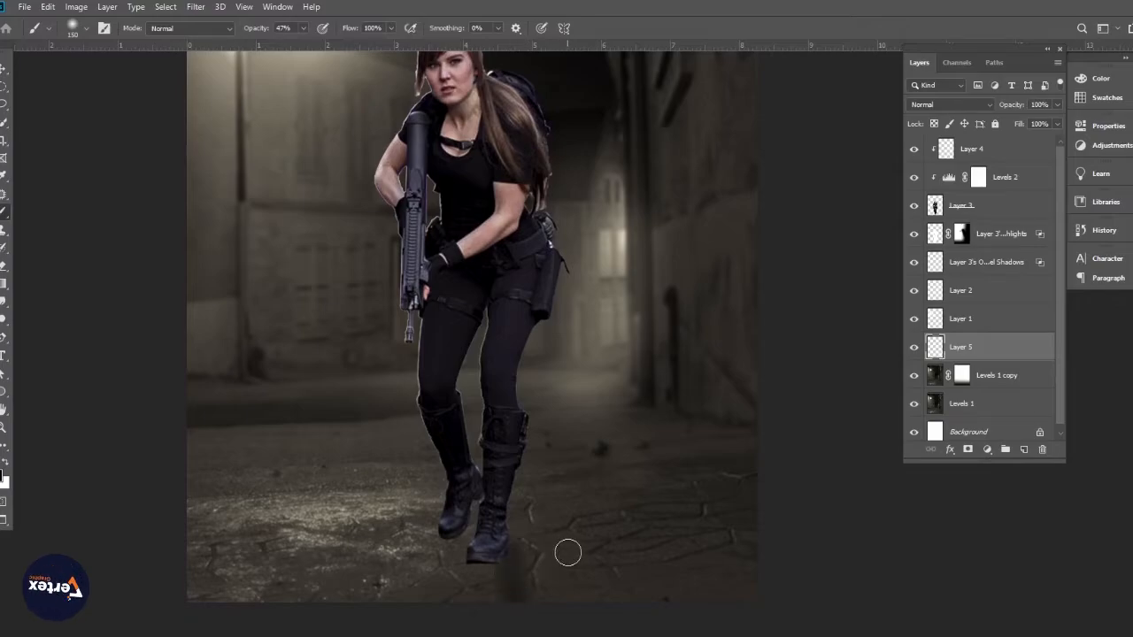
key("ctrl+z")
key("bracketleft")
key("bracketleft")
key("bracketleft")
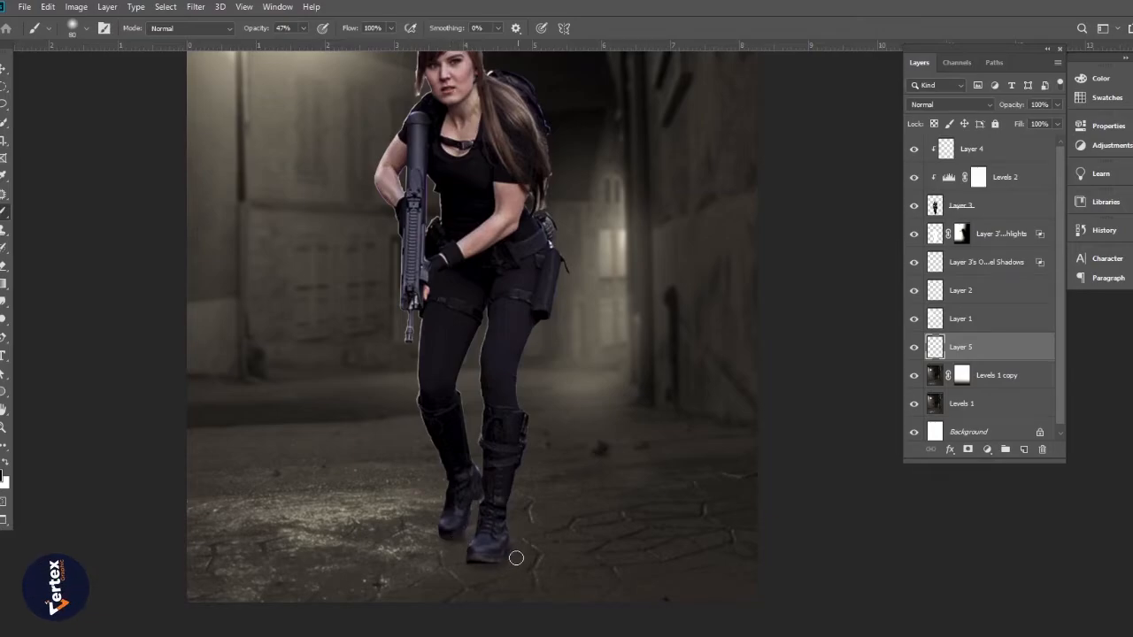
left_click_drag(509, 556, 539, 620)
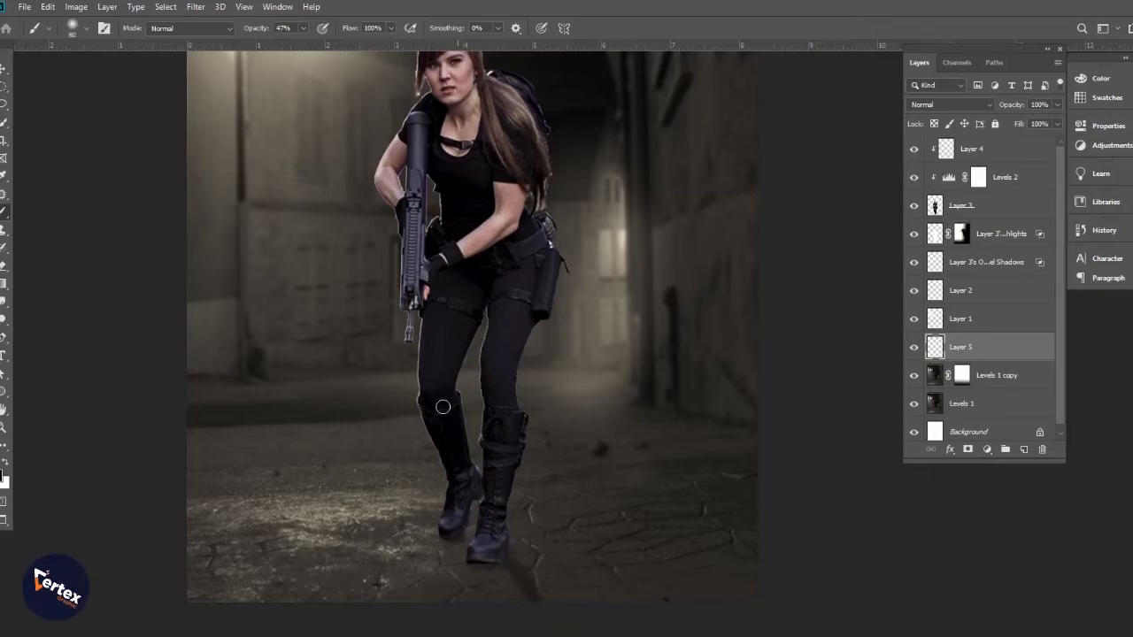
Step: Build up soft black shadow beneath both boots and along the cast shadow with a 175 px brush at 21% opacity
left_click_drag(255, 30, 242, 31)
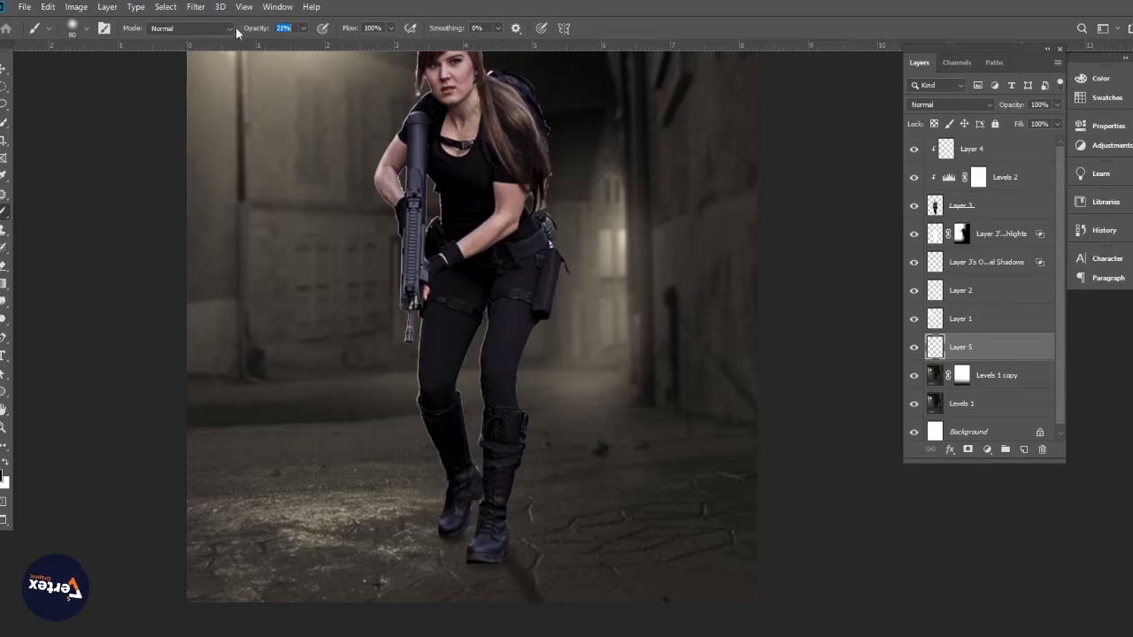
key("Return")
key("bracketright")
key("bracketright")
key("bracketright")
key("bracketright")
key("bracketright")
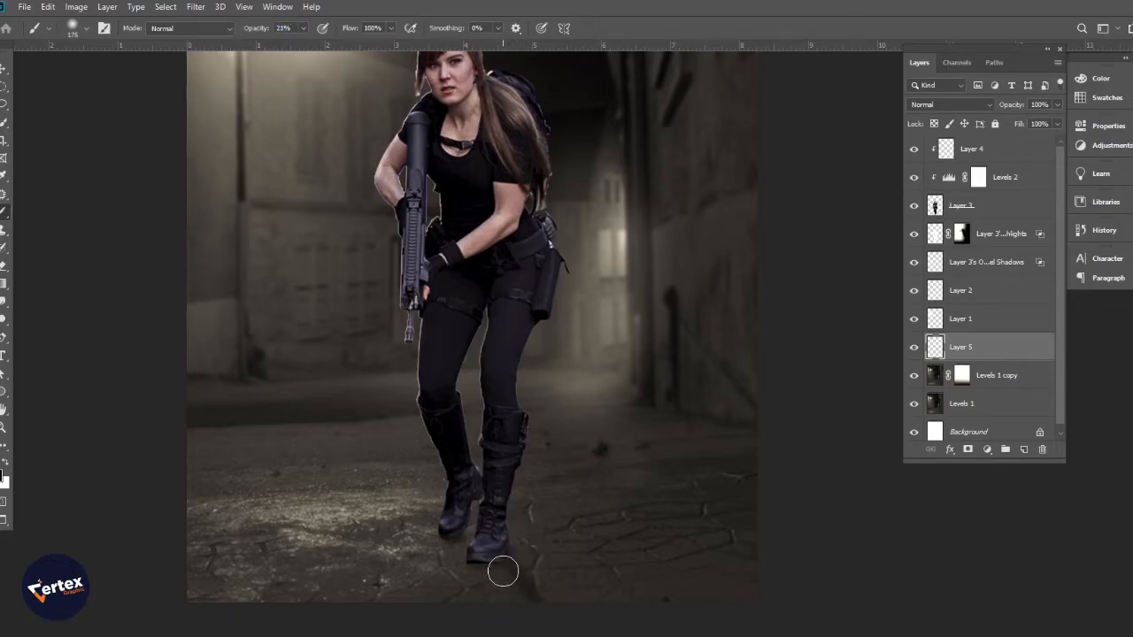
left_click_drag(502, 572, 539, 602)
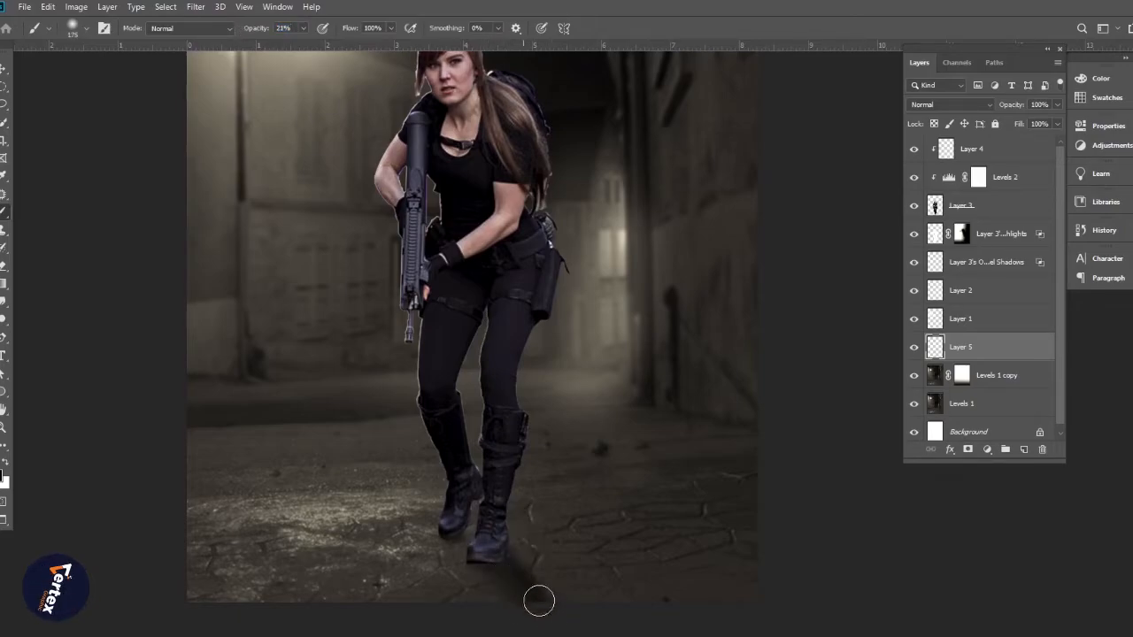
mouse_move(482, 527)
left_mouse_down()
mouse_move(454, 534)
mouse_move(475, 552)
mouse_move(486, 591)
left_mouse_up()
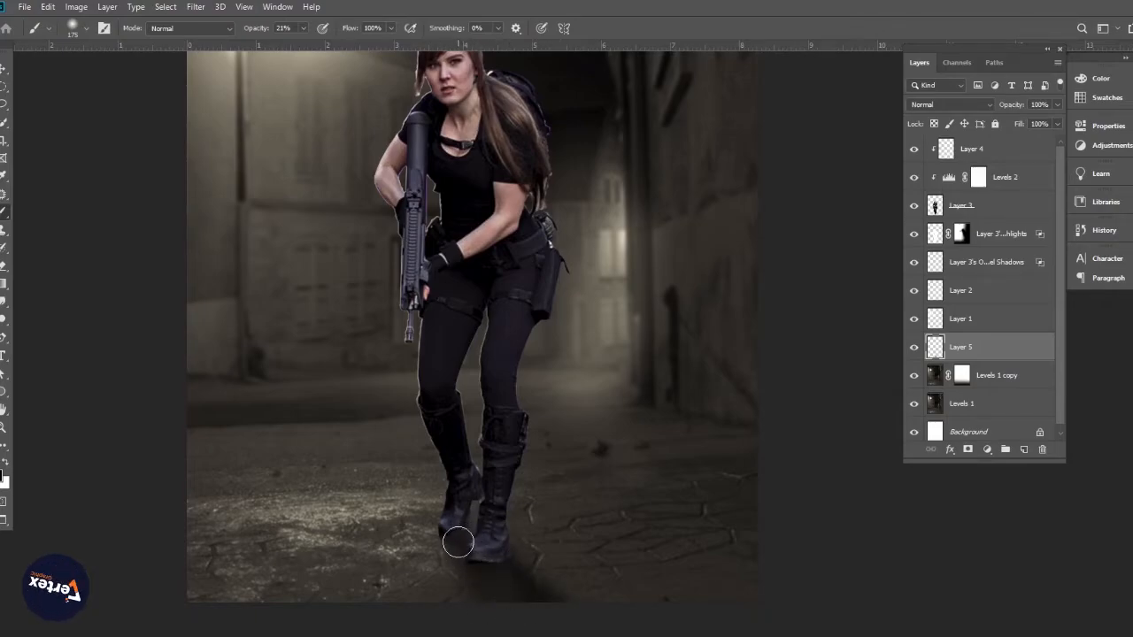
Step: Stamp all visible layers into a new merged layer above Layer 4
left_click(5, 69)
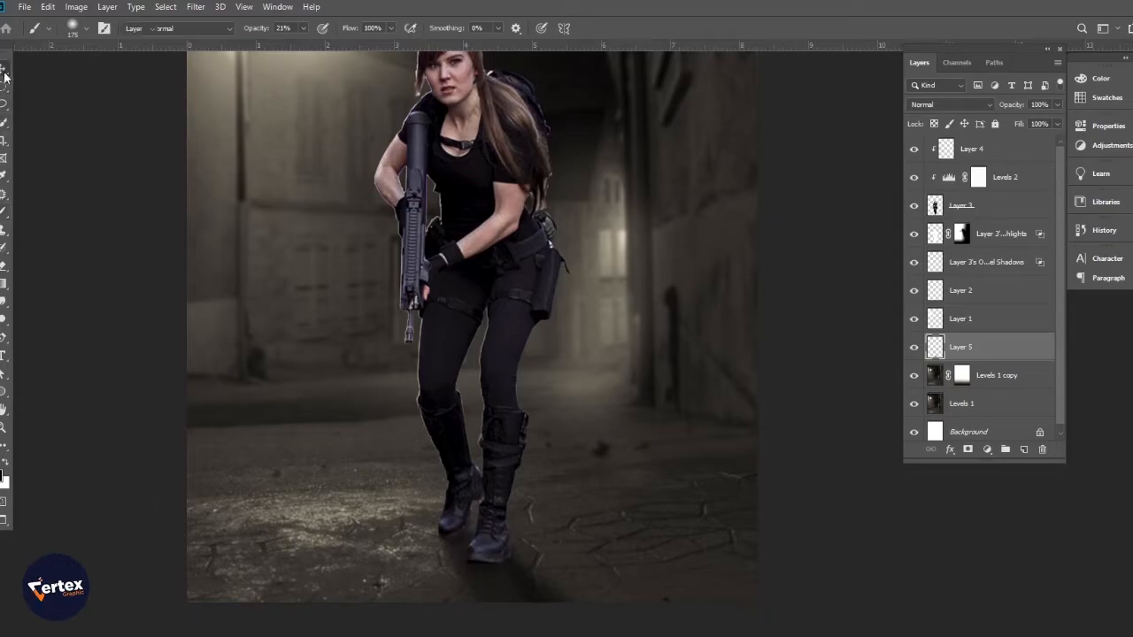
key("ctrl+minus")
left_click_drag(558, 448, 527, 471)
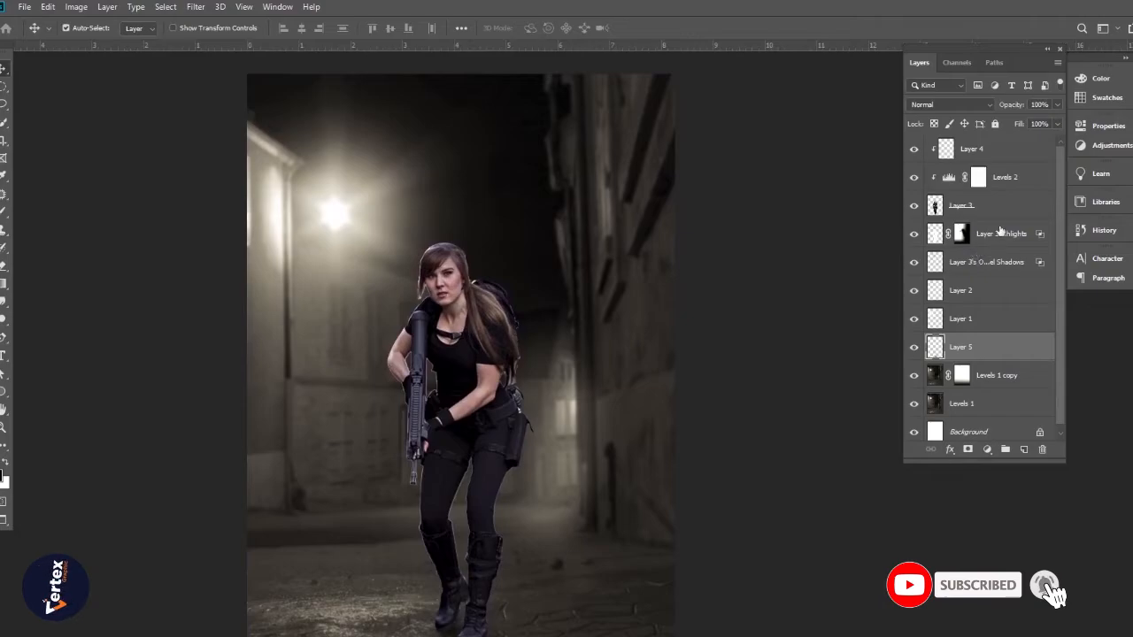
left_click(972, 150)
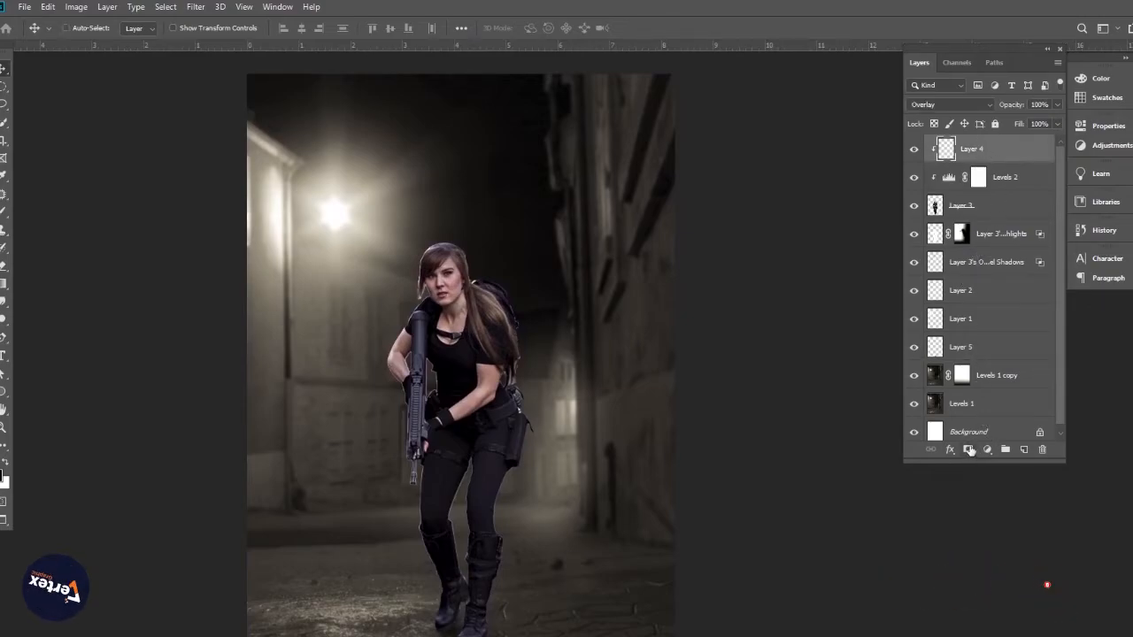
key("ctrl+alt+shift+e")
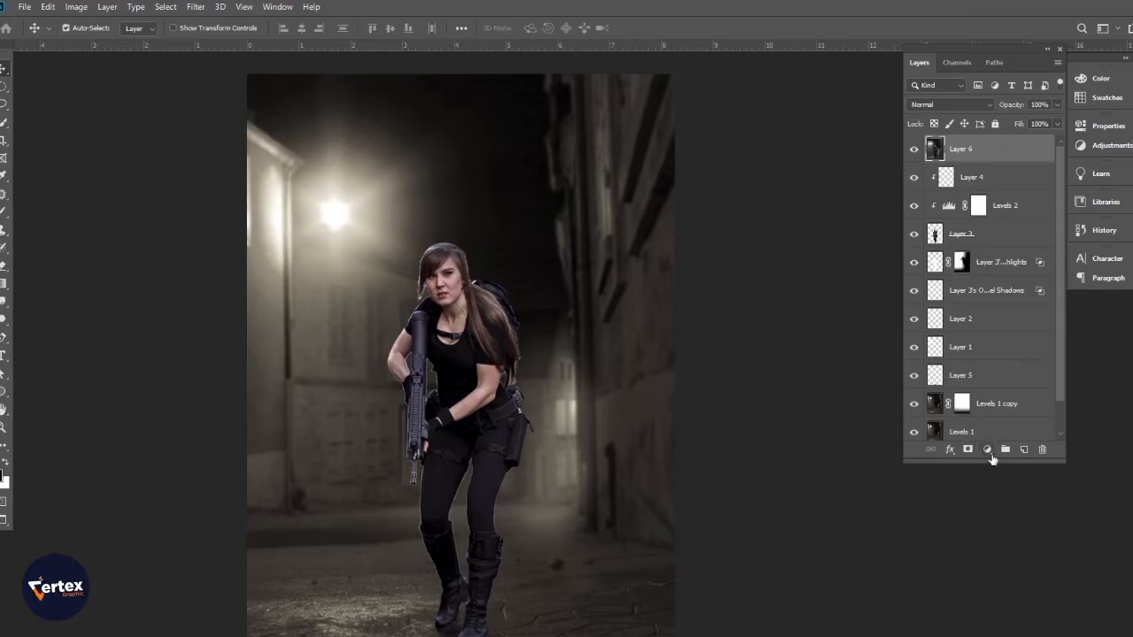
Step: Add a Color Lookup adjustment layer using the HorrorBlue.3DL LUT and lower its opacity to 74%
left_click(988, 451)
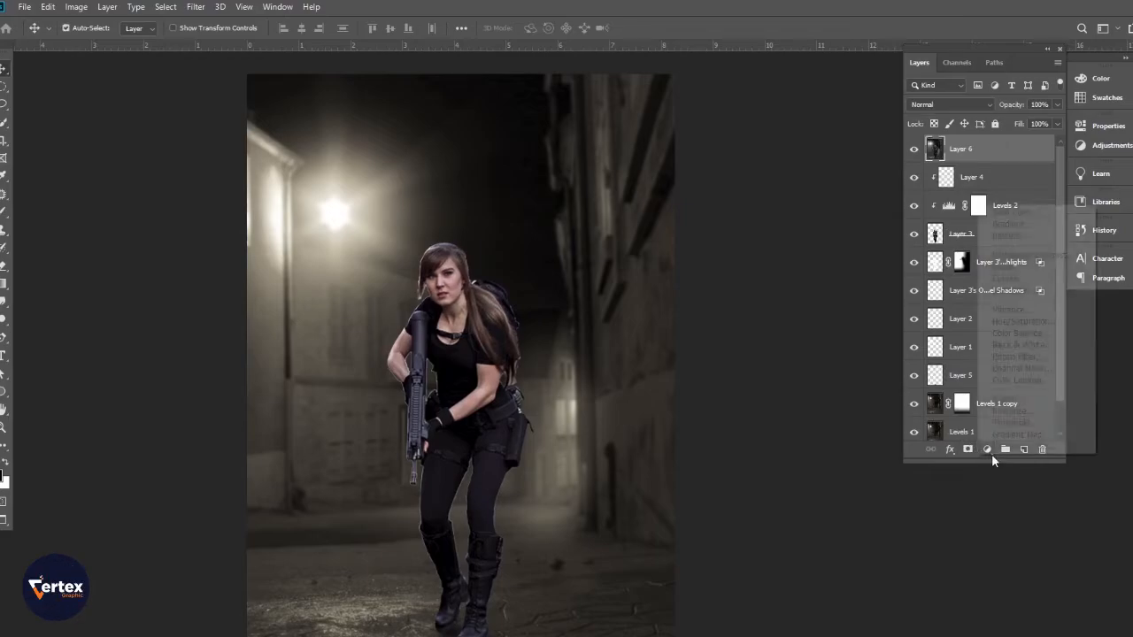
left_click(1019, 381)
left_click(963, 171)
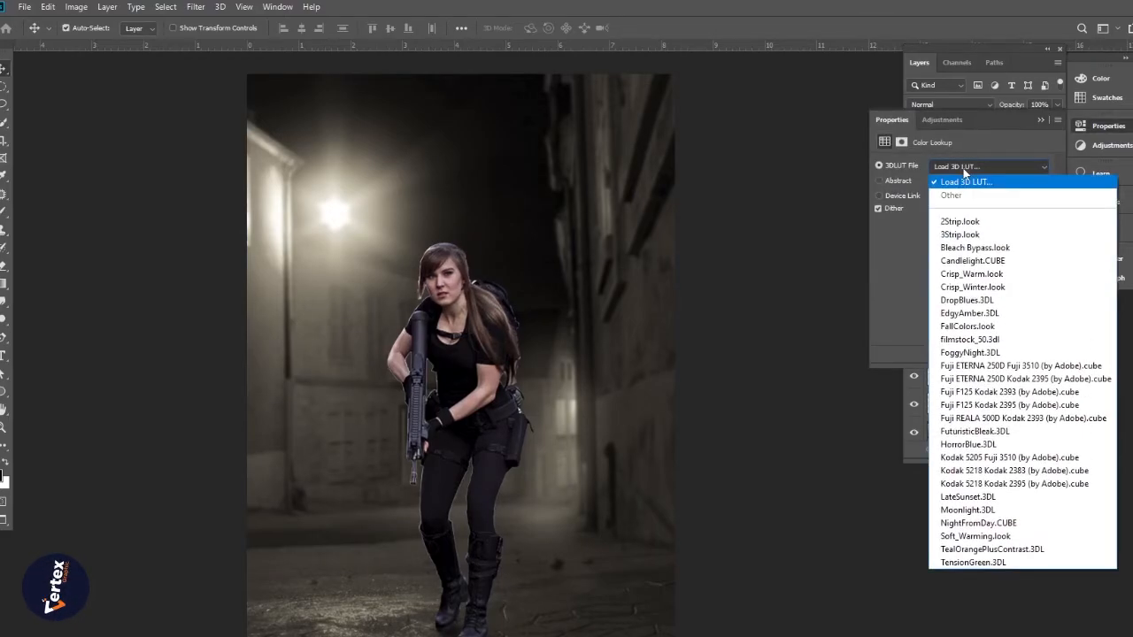
left_click(989, 446)
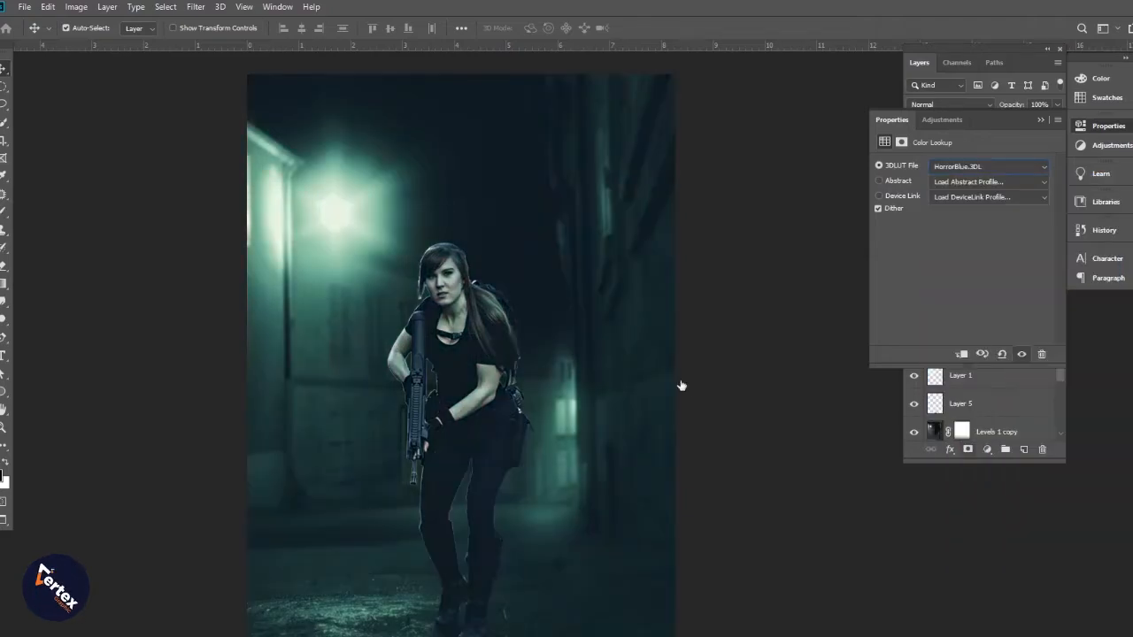
left_click(1039, 119)
mouse_move(1015, 108)
left_mouse_down()
mouse_move(995, 106)
mouse_move(997, 117)
left_mouse_up()
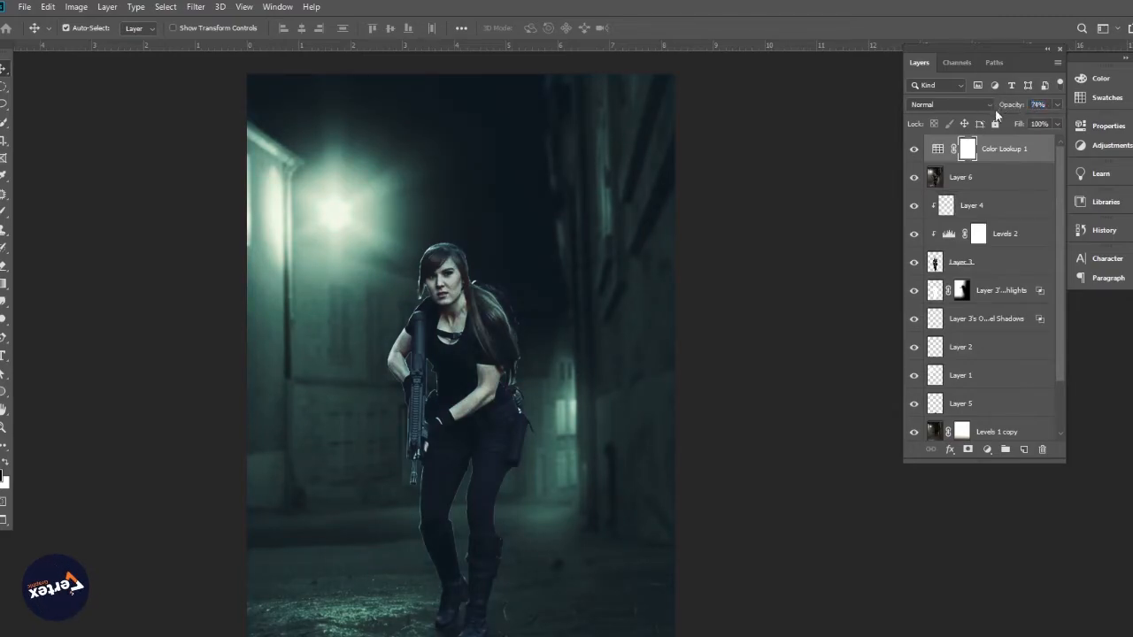
Step: Add the two-line title "ON THE STREET" in BigNoodleTitling above the woman and scale it up to about 83 pt
left_click(500, 297, "ctrl")
left_click(502, 297, "ctrl+alt")
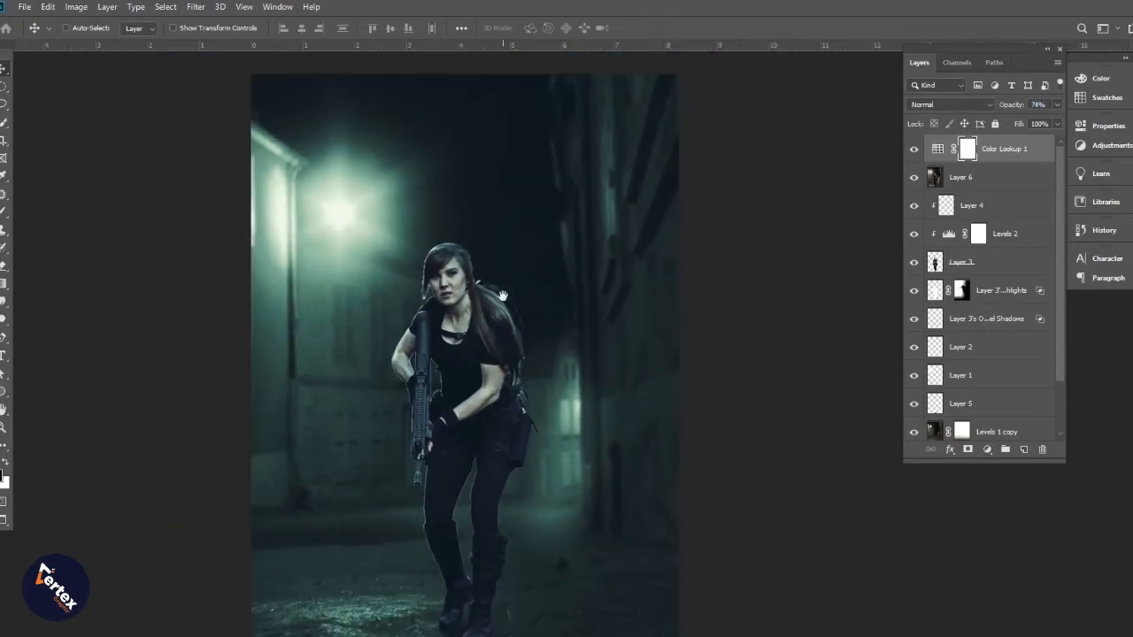
left_click(762, 322)
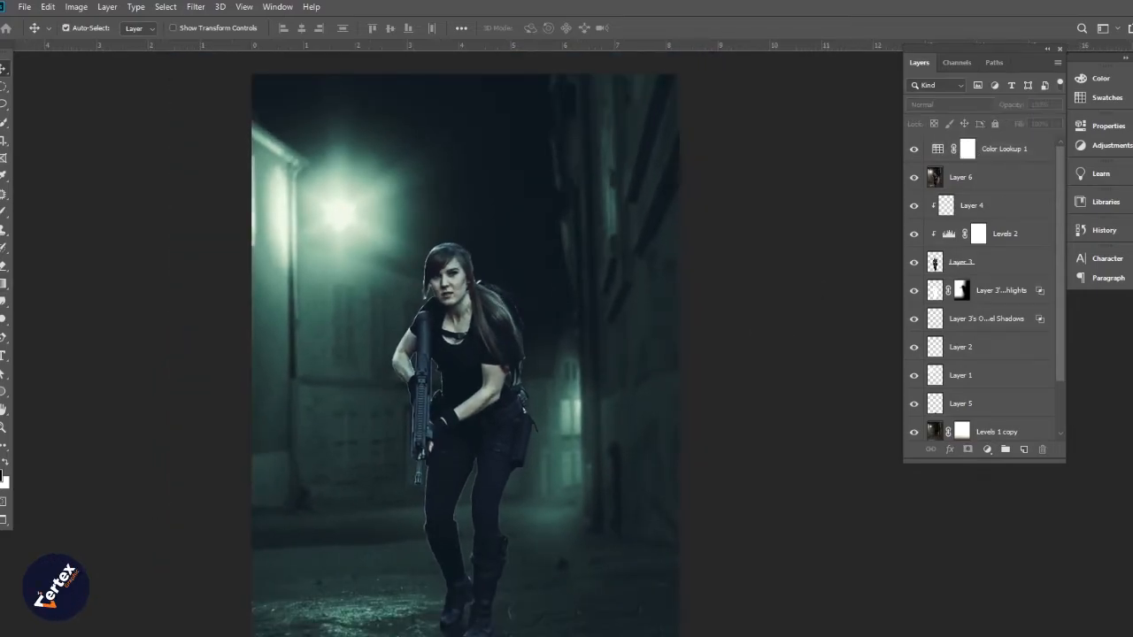
left_click(3, 356)
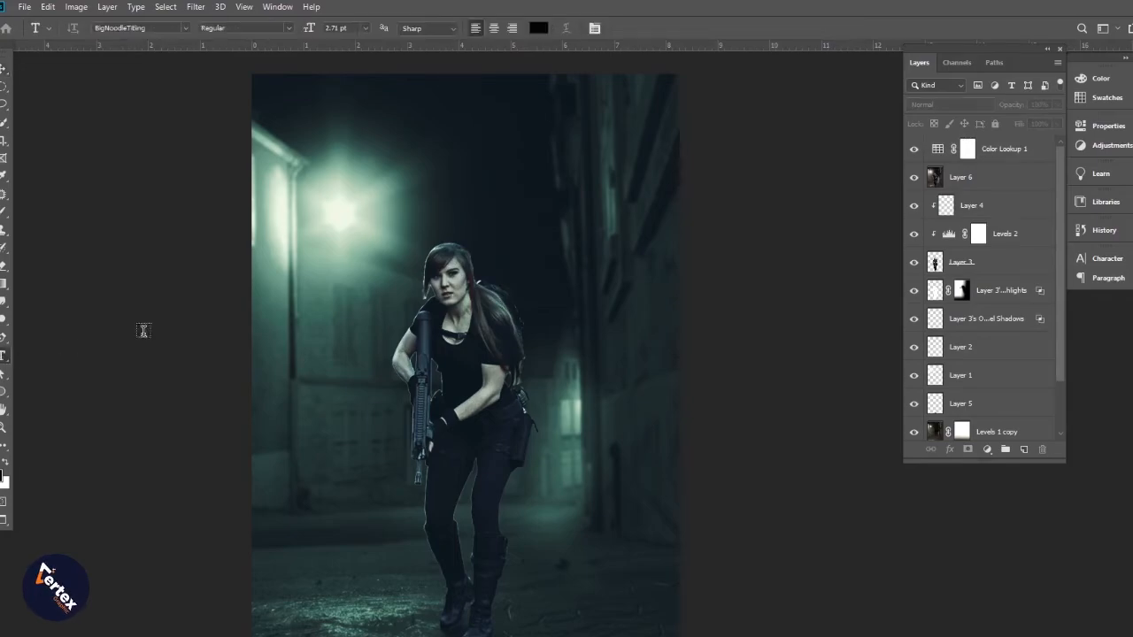
left_click(461, 181)
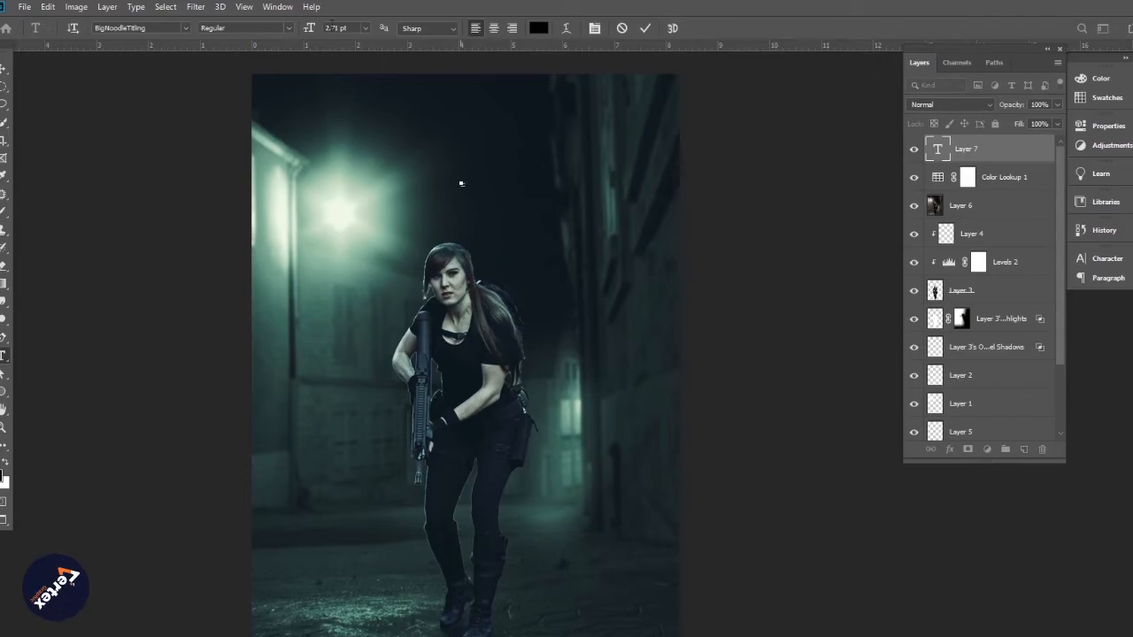
left_click(7, 71)
key("ctrl+t")
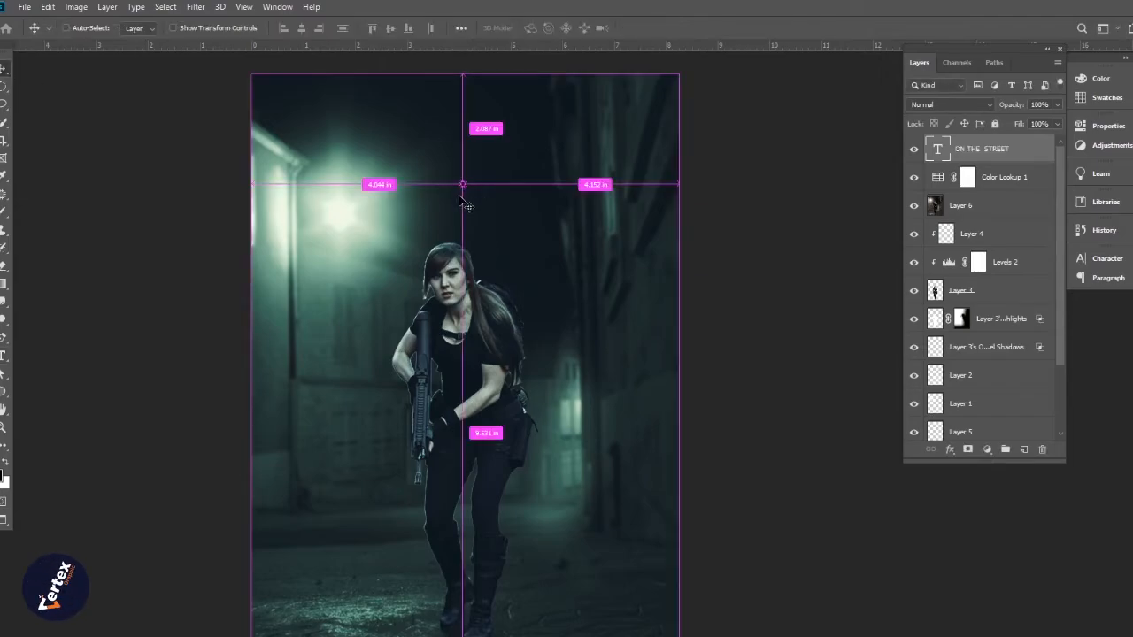
left_click_drag(468, 189, 589, 263)
key("Return")
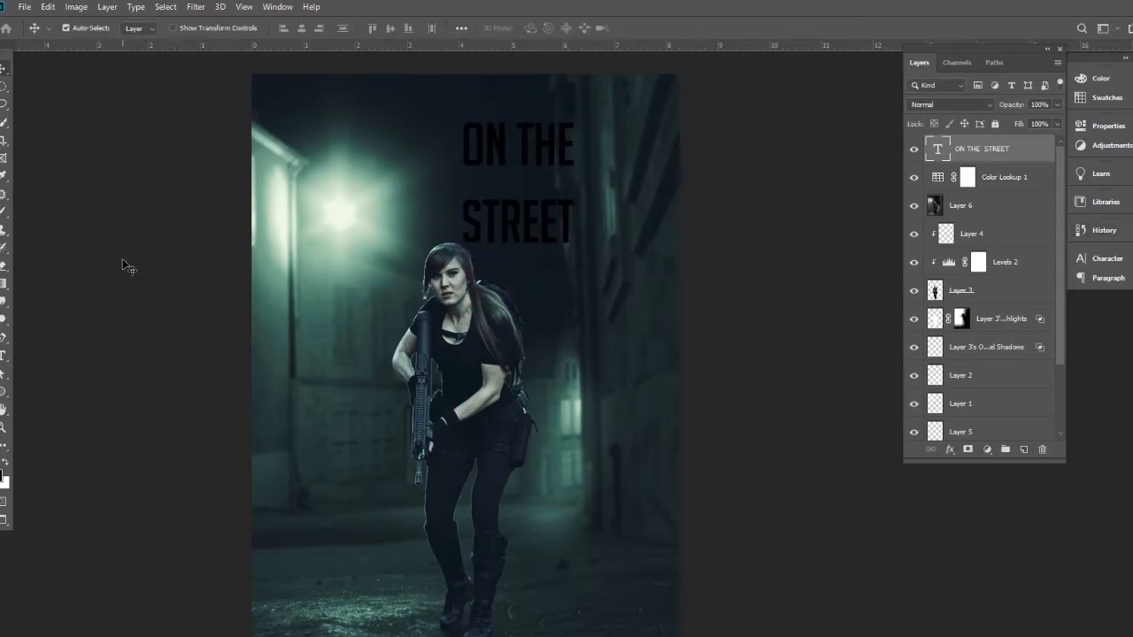
Step: Recolor the title with the pale green sampled from the street lamp's glow
left_click(1082, 258)
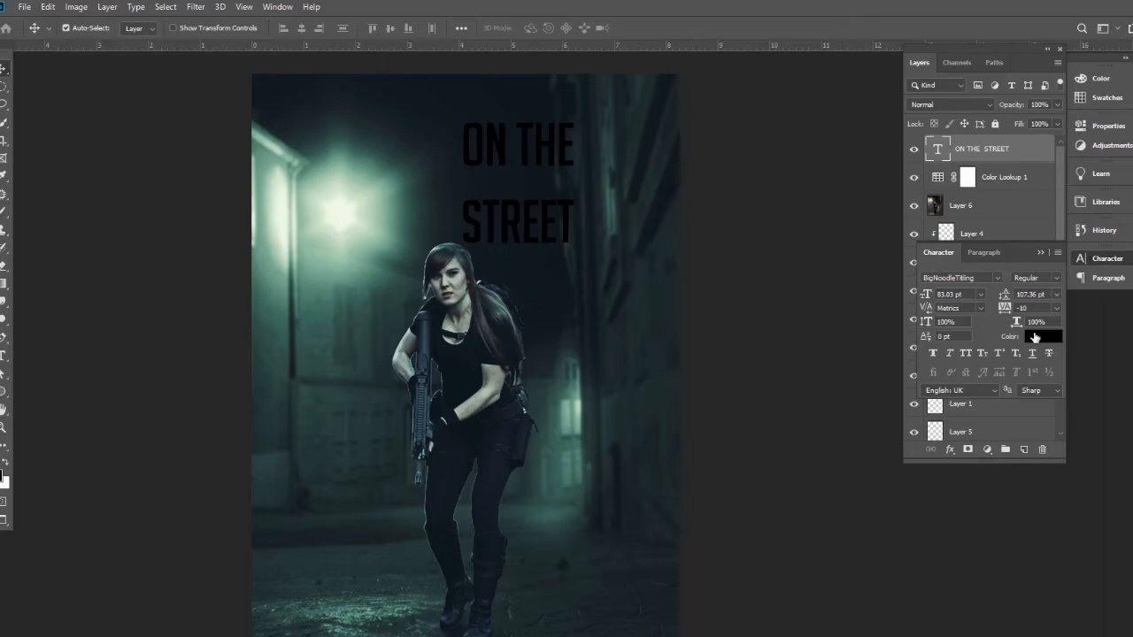
left_click(1042, 339)
left_click(363, 217)
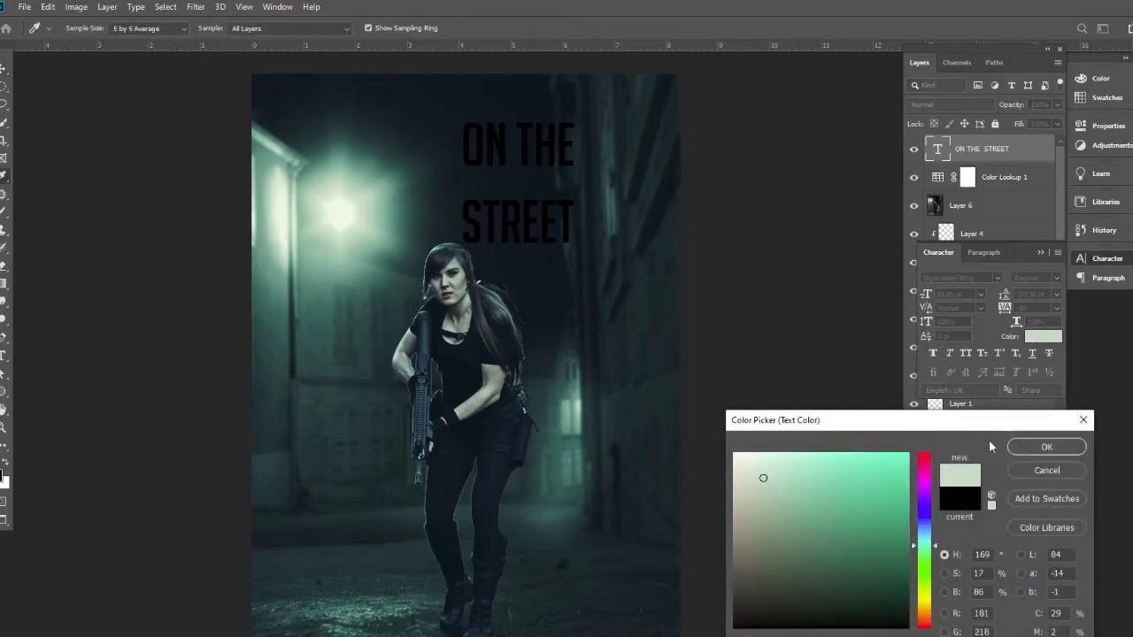
left_click(1057, 450)
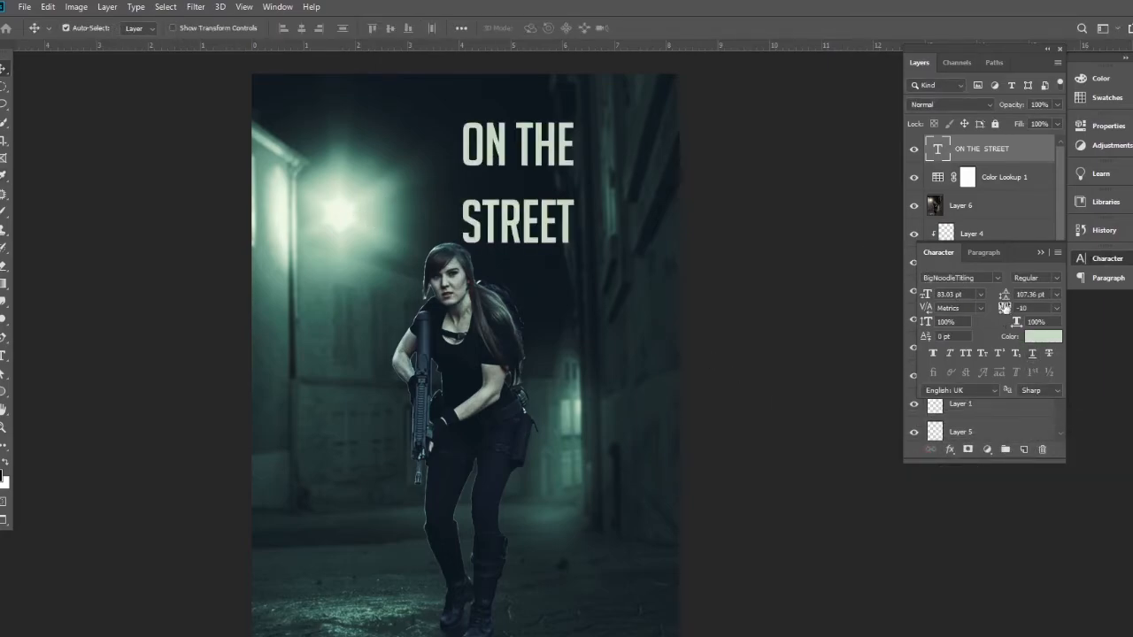
Step: Set the title's font size to 67.03 pt and its leading to 60.36 pt
left_click_drag(924, 299, 909, 296)
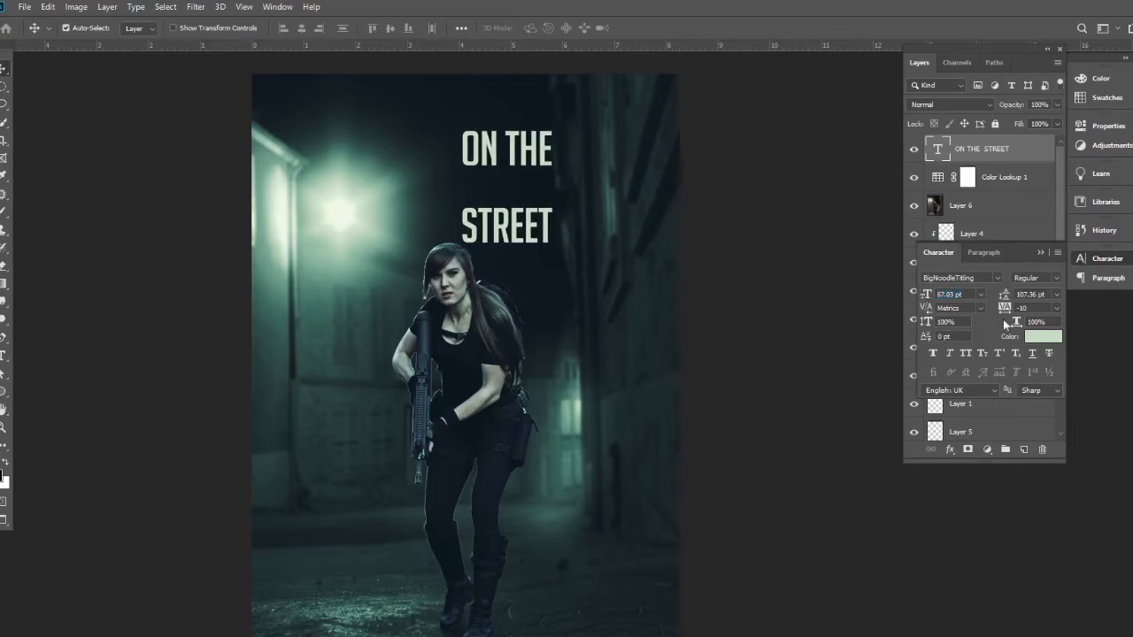
left_click_drag(1007, 303, 974, 303)
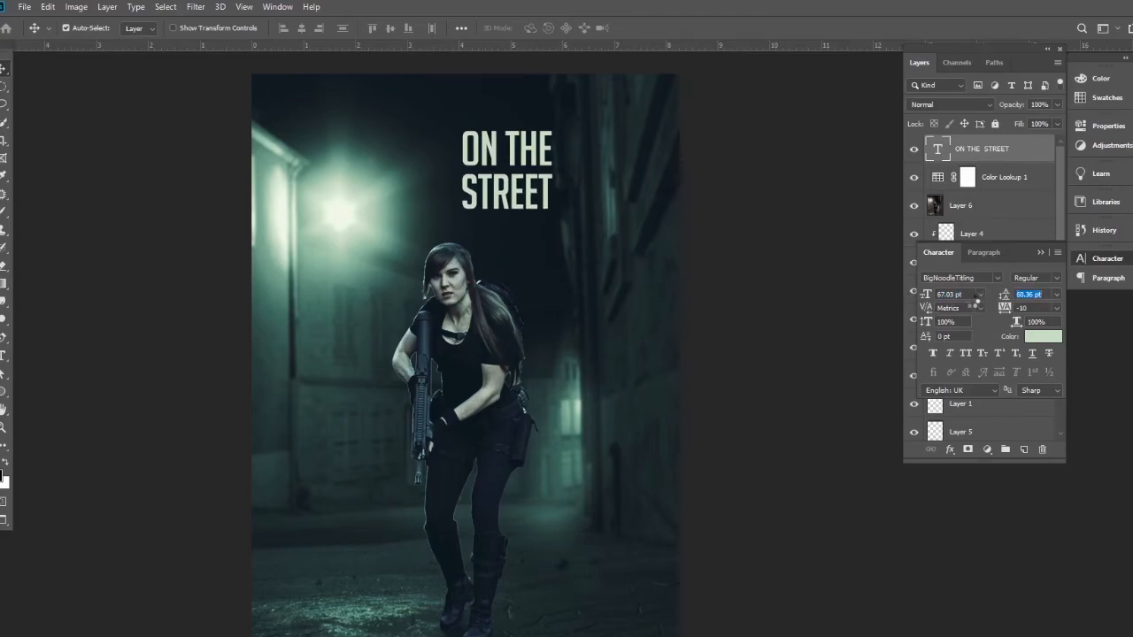
left_click(1040, 253)
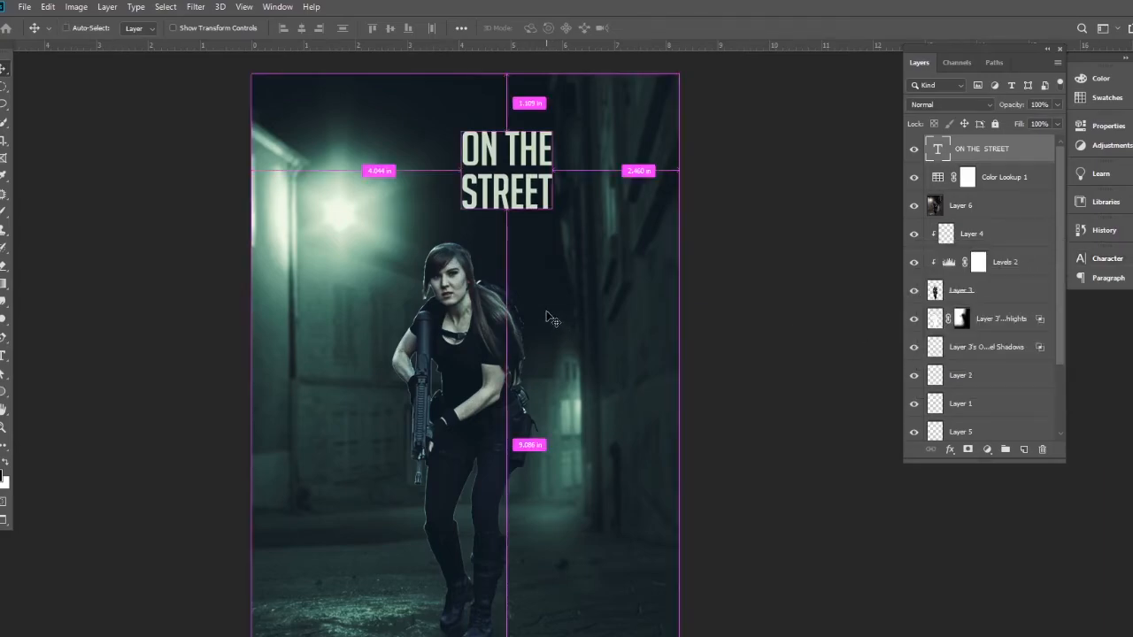
Step: Scale the title down to roughly half its width and move it over the dark wall up and to the right of the woman
key("ctrl+t")
left_click_drag(560, 221, 512, 186)
left_click_drag(505, 138, 607, 162)
key("Return")
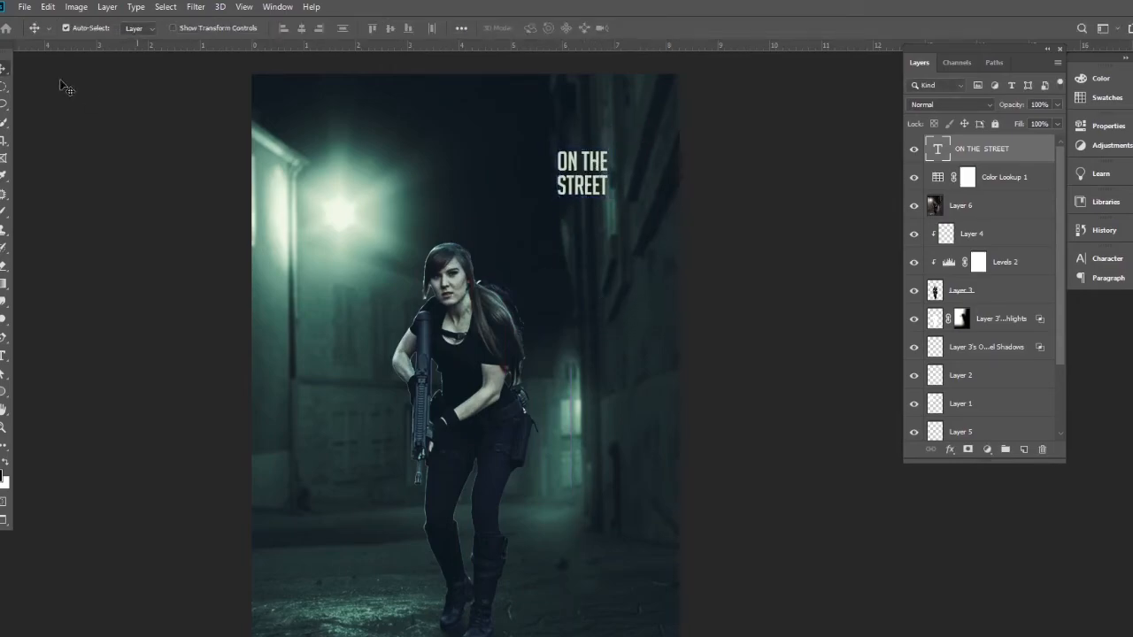
left_click(23, 7)
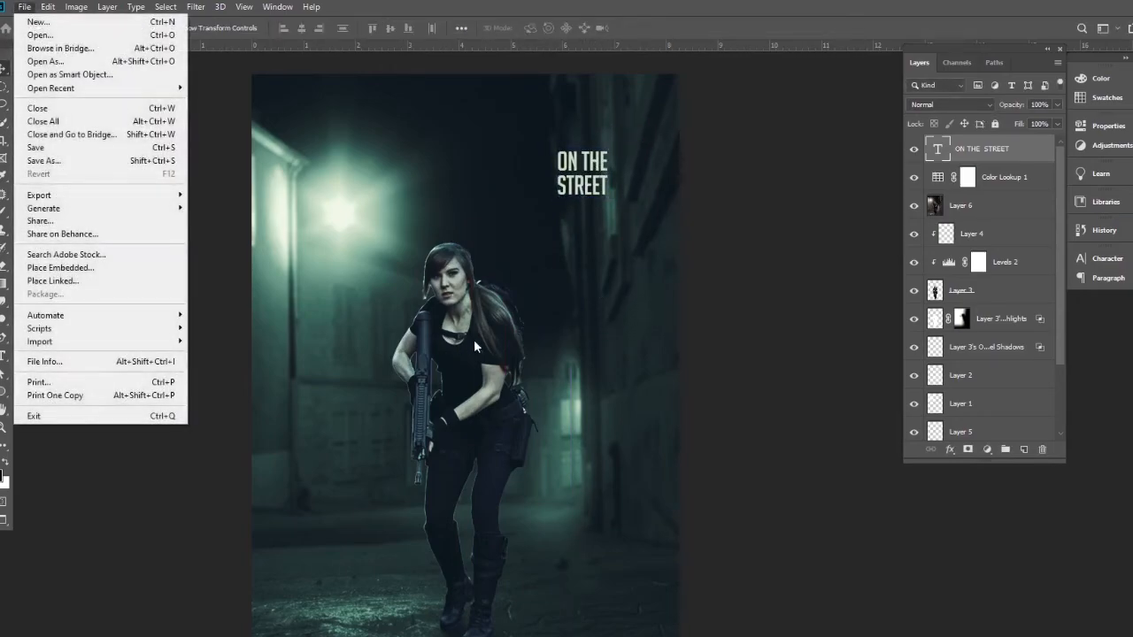
left_click(505, 336)
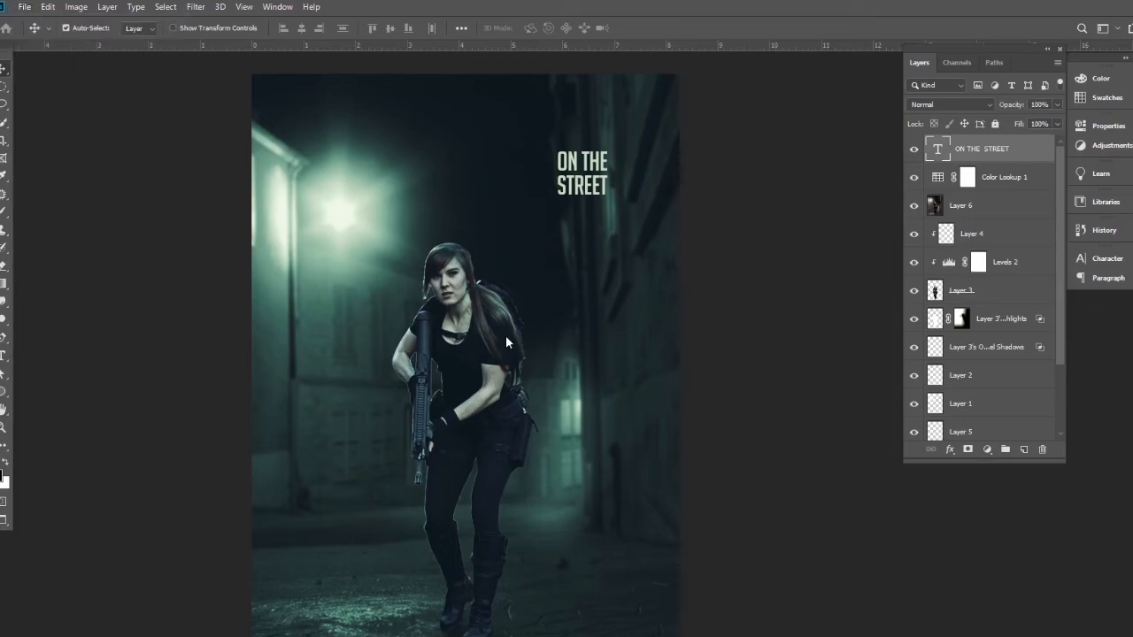
Step: Duplicate the "ON THE STREET" title and place the copy directly beneath the original, aligned to its left edge
left_click(588, 194, "ctrl")
left_click(588, 193, "ctrl")
left_click_drag(607, 272, 629, 385)
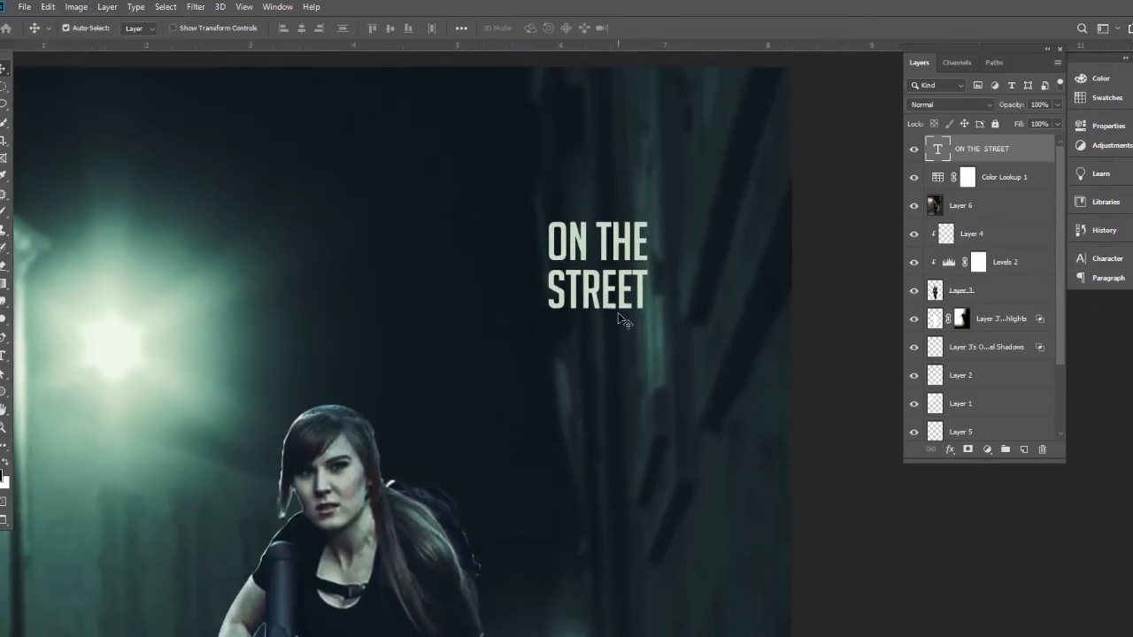
left_click_drag(611, 305, 624, 326)
Step: Replace the text of the lower title copy with the single line "MOVIE POSTER"
double_click(646, 334)
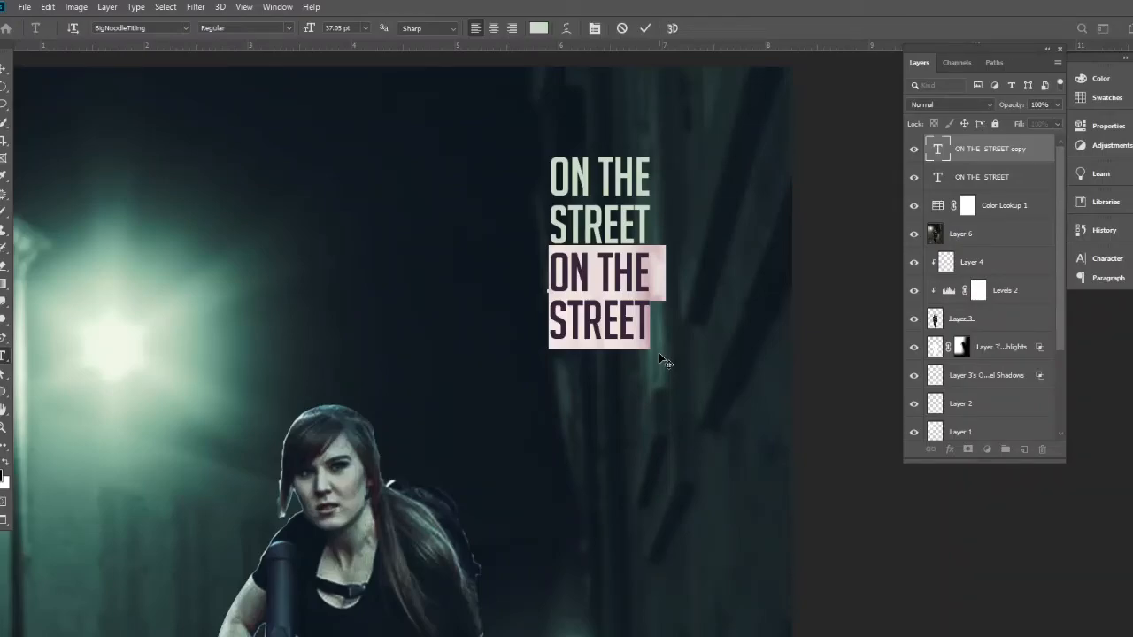
type("MOVIE")
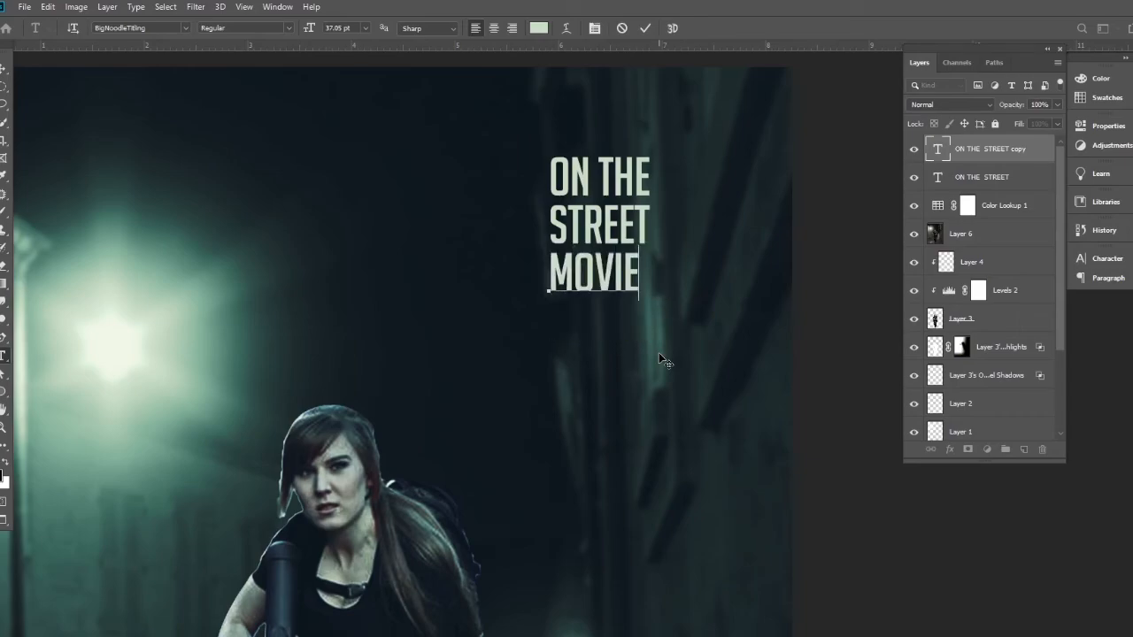
type(" PSOTER")
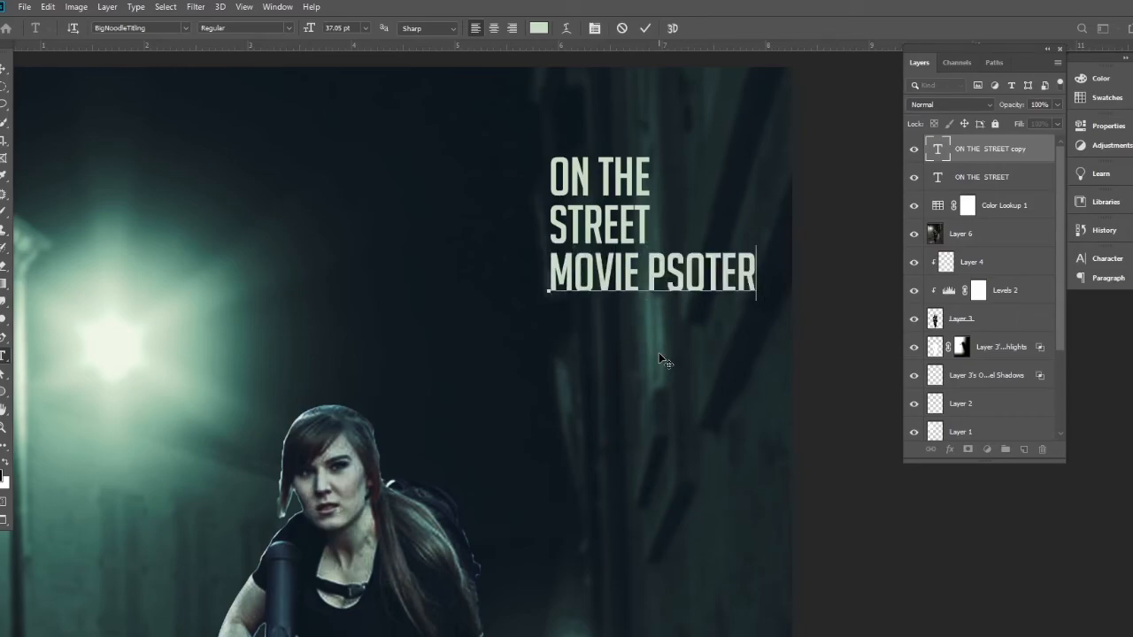
key("Left")
key("Left")
key("Left")
key("Left")
key("Delete")
key("Delete")
key("Delete")
key("Delete")
key("BackSpace")
type("OSTER")
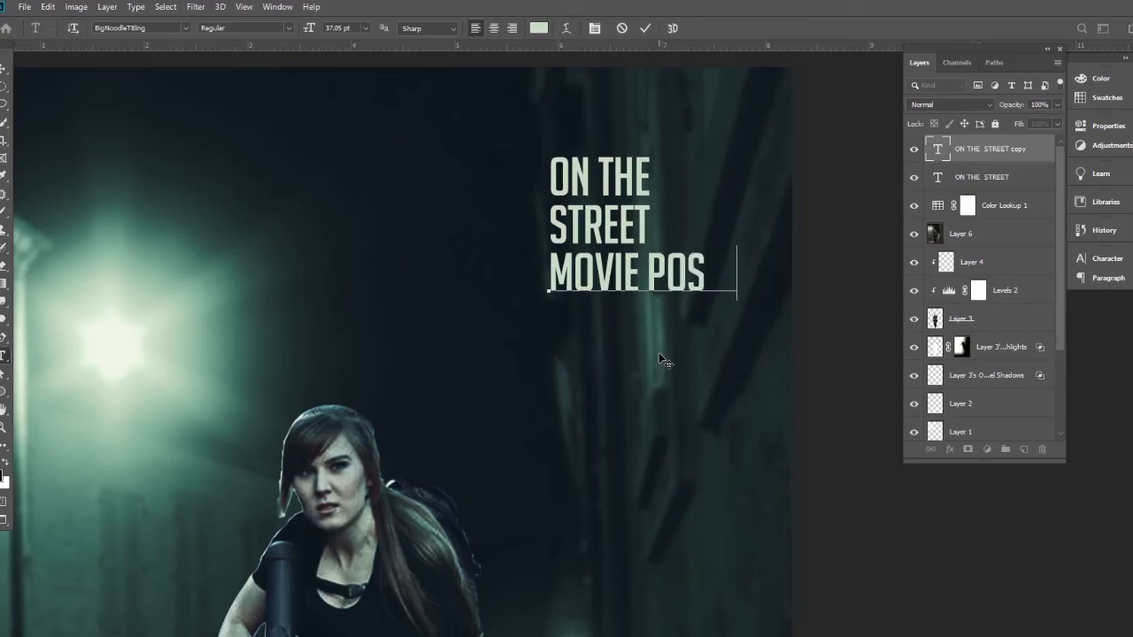
left_click(3, 69)
Step: Scale the "MOVIE POSTER" line down proportionally to match the width of the "STREET" line above it
key("ctrl+t")
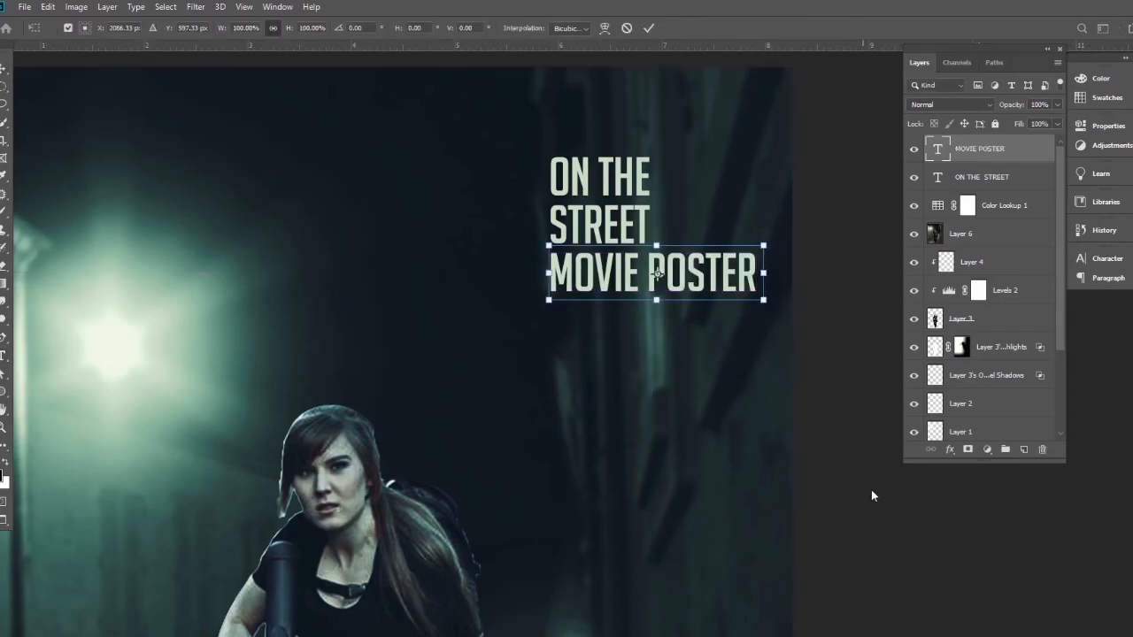
left_click_drag(769, 306, 655, 270)
key("Return")
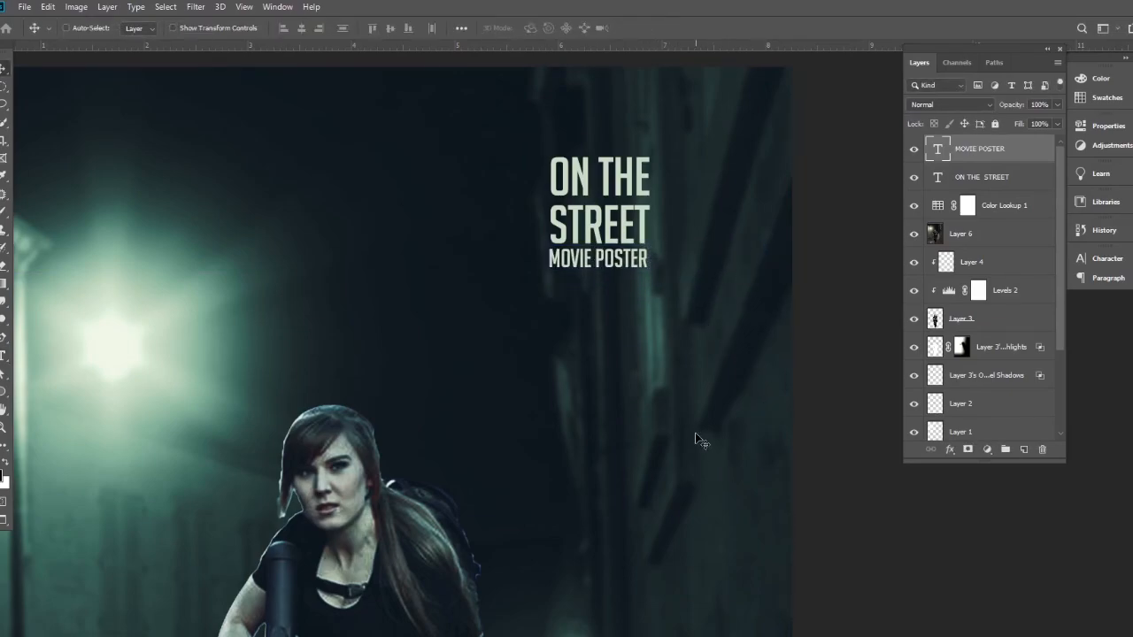
left_click(651, 336, "ctrl+alt")
left_click(651, 336, "ctrl+alt")
left_click_drag(667, 419, 680, 290)
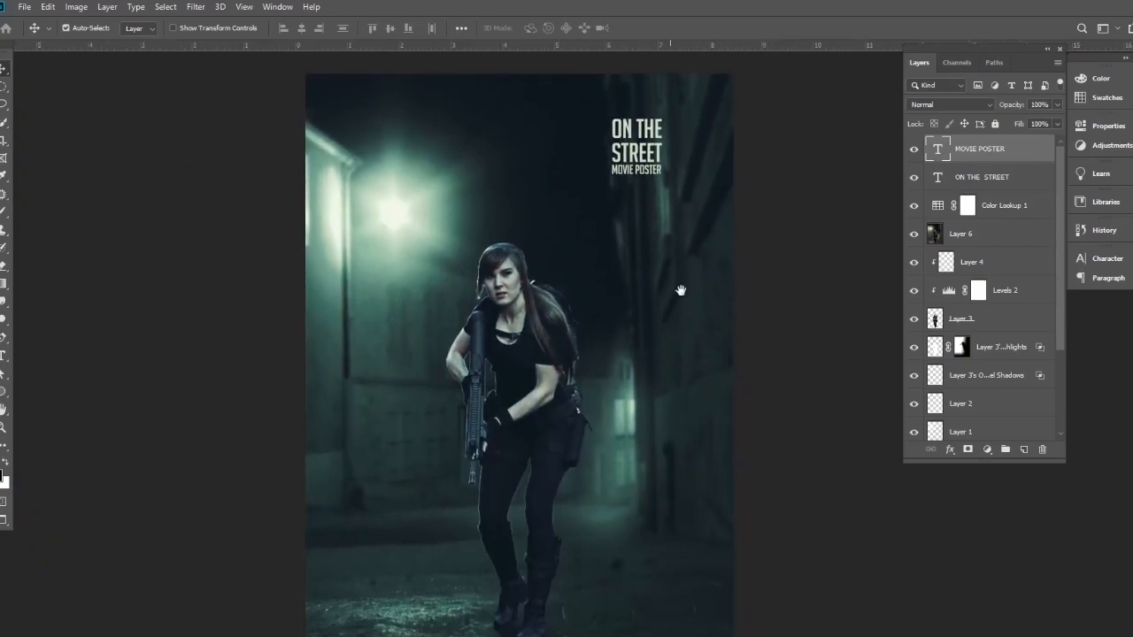